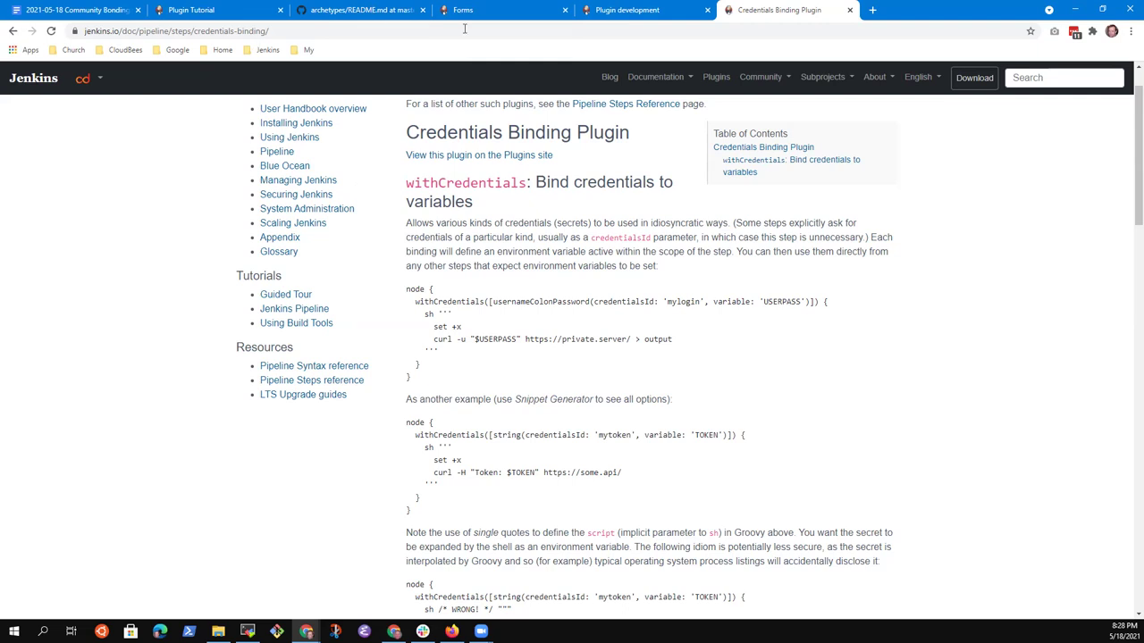
Switch from the plugin documentation pages back to the 2021-05-18 Community Bonding document.
click(607, 9)
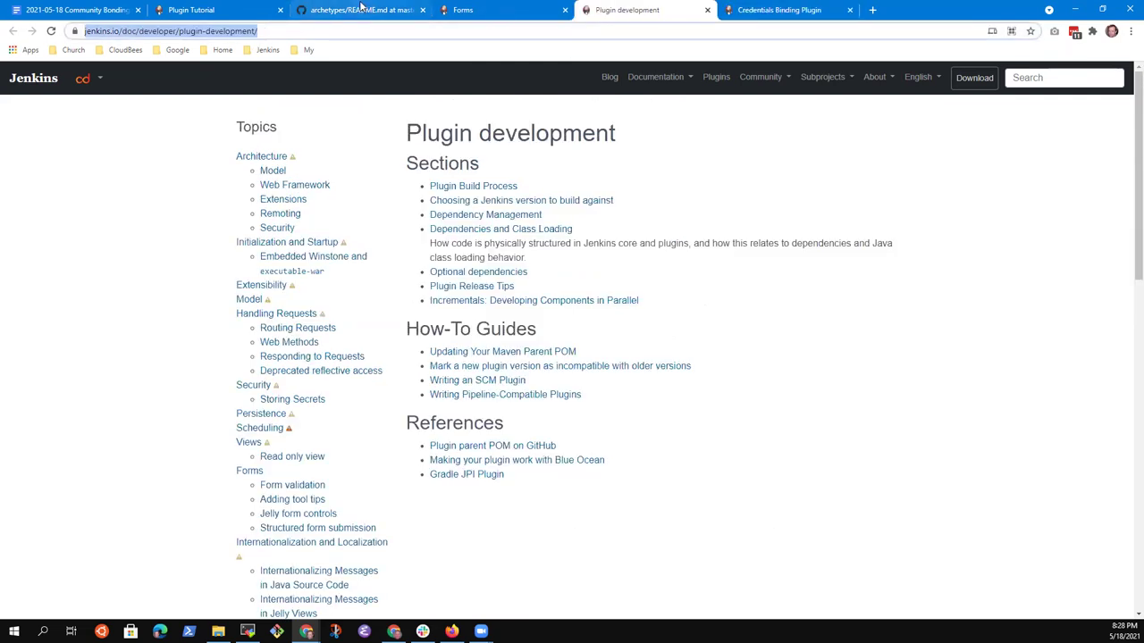
click(357, 9)
click(212, 11)
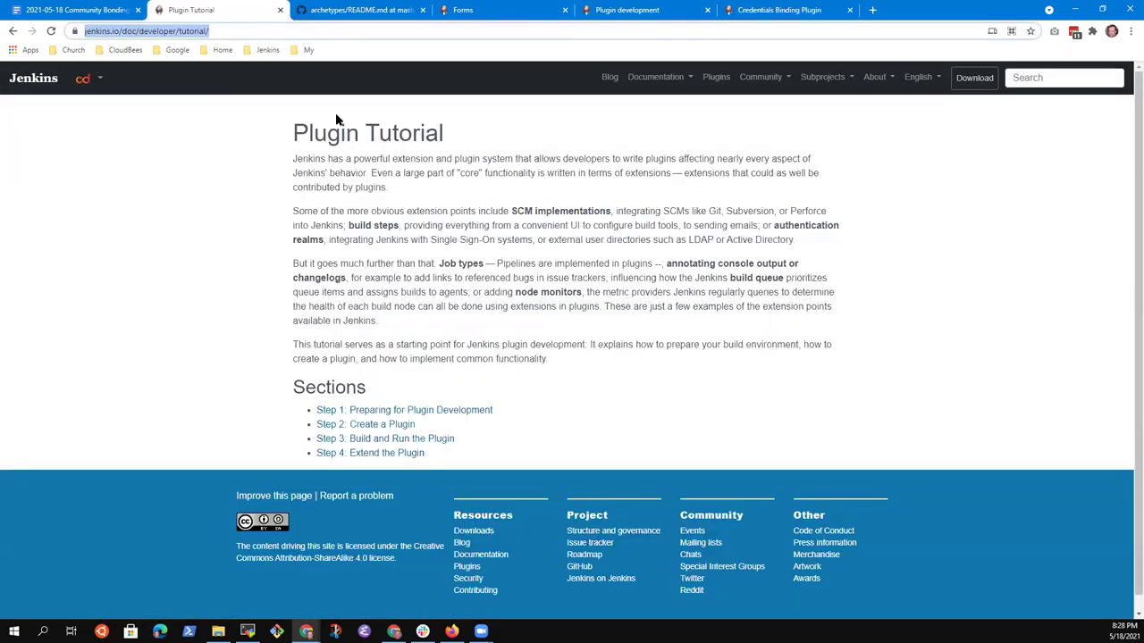
click(98, 11)
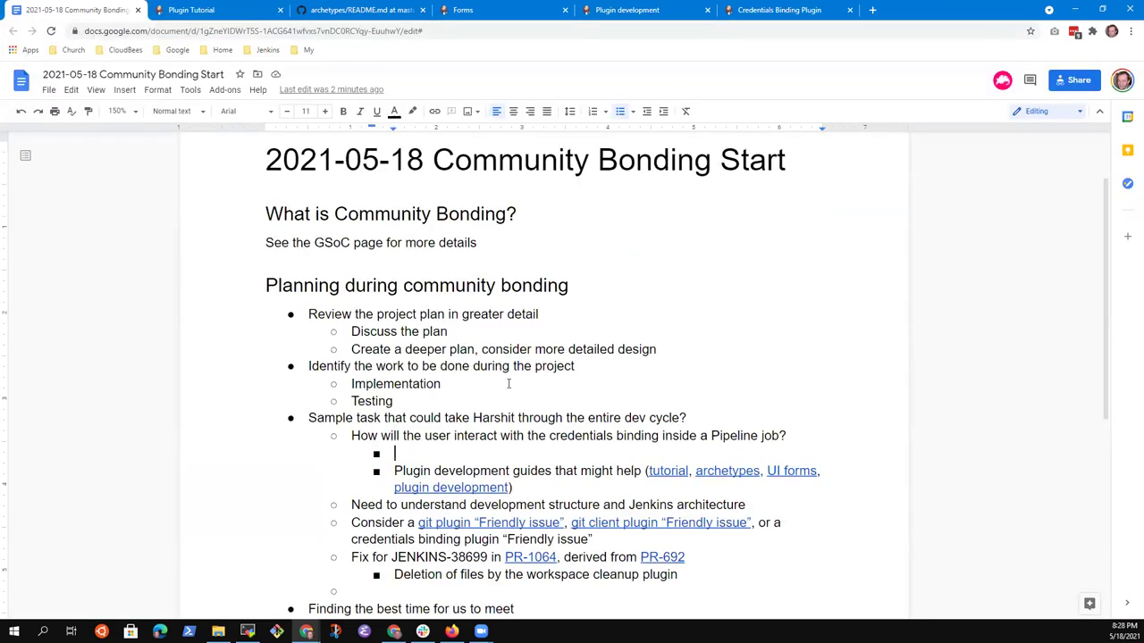
Highlight the phrase "user interact with the credentials binding" in the Pipeline job question under the sample task.
key(Up)
key(ctrl+shift+Right)
key(ctrl+shift+Right)
key(ctrl+shift+Right)
key(ctrl+shift+Right)
key(ctrl+shift+Right)
key(ctrl+shift+Right)
key(ctrl+shift+Right)
key(ctrl+shift+Left)
key(ctrl+shift+Left)
key(ctrl+shift+Right)
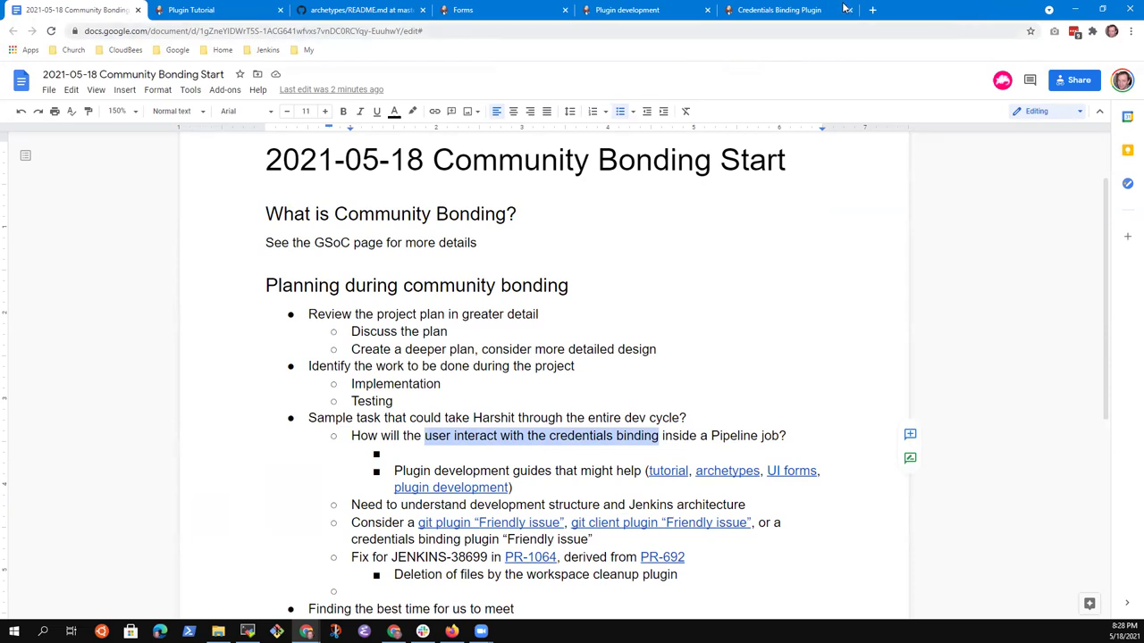
Open the bookmarked Jenkins server on port 8080 in a new browser tab and go to its /pipeline-syntax page.
click(873, 9)
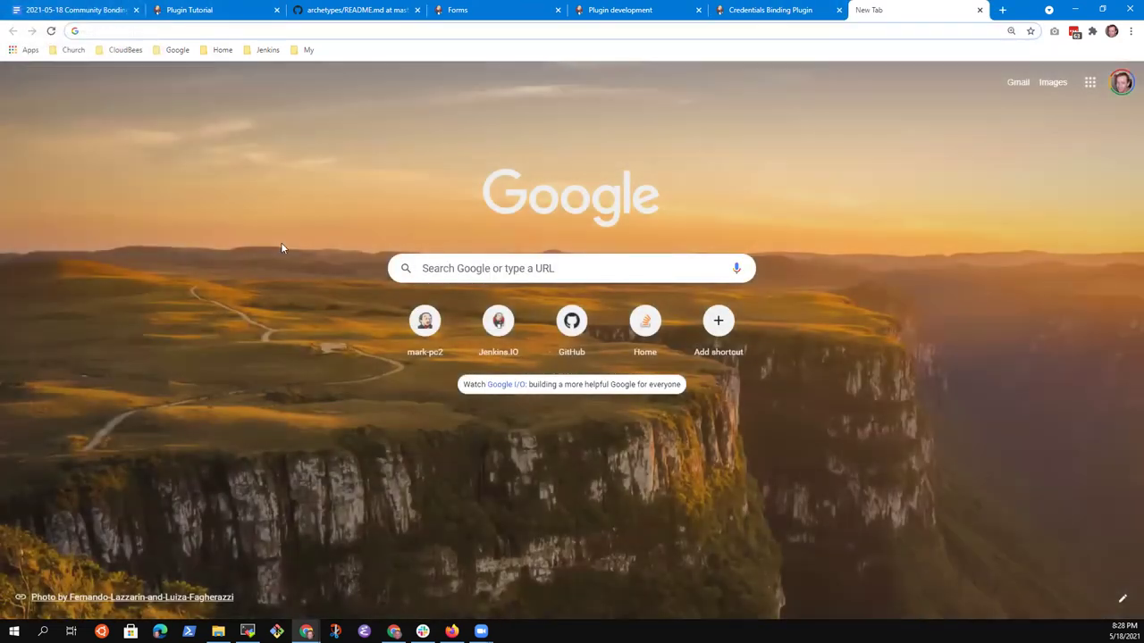
click(267, 49)
mouse_move(289, 150)
click(402, 204)
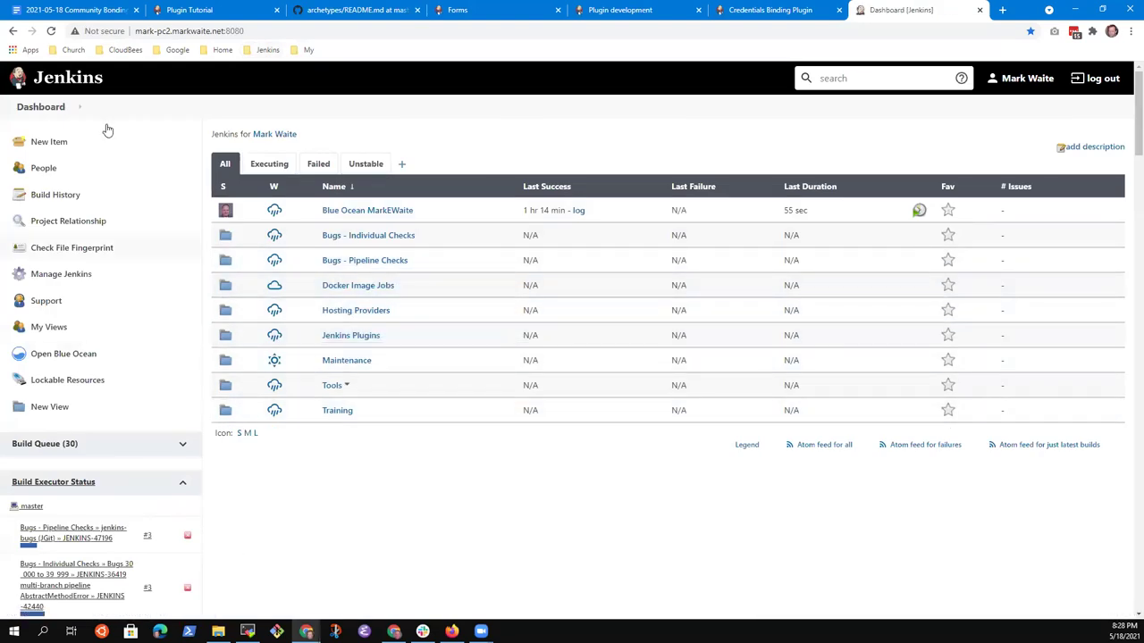
click(274, 30)
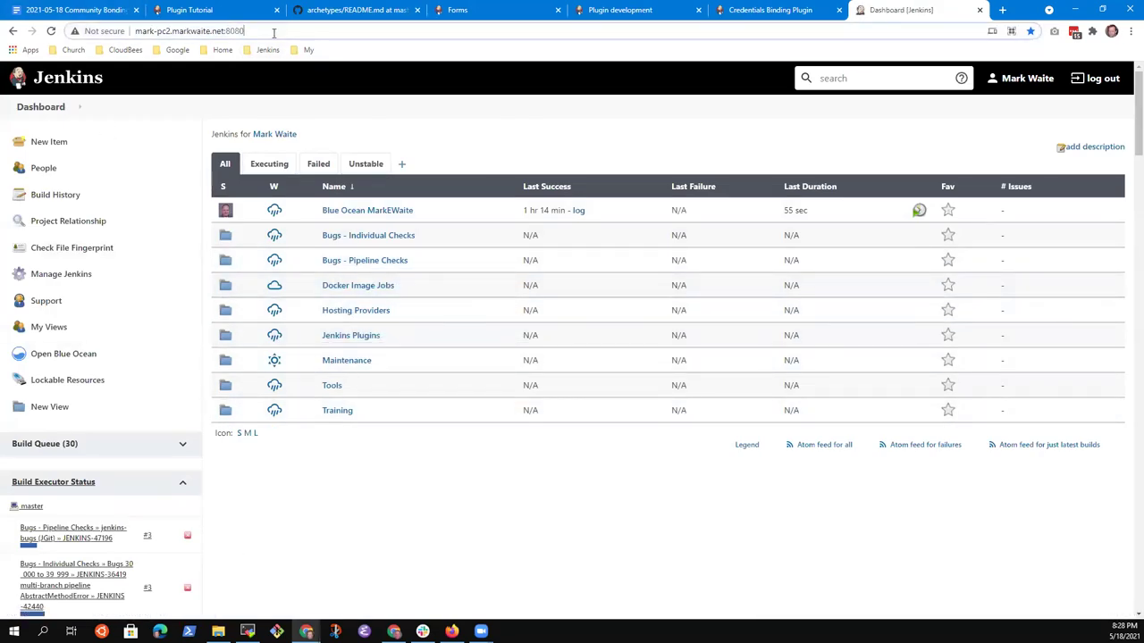
text(/pipeline-syntax)
key(Return)
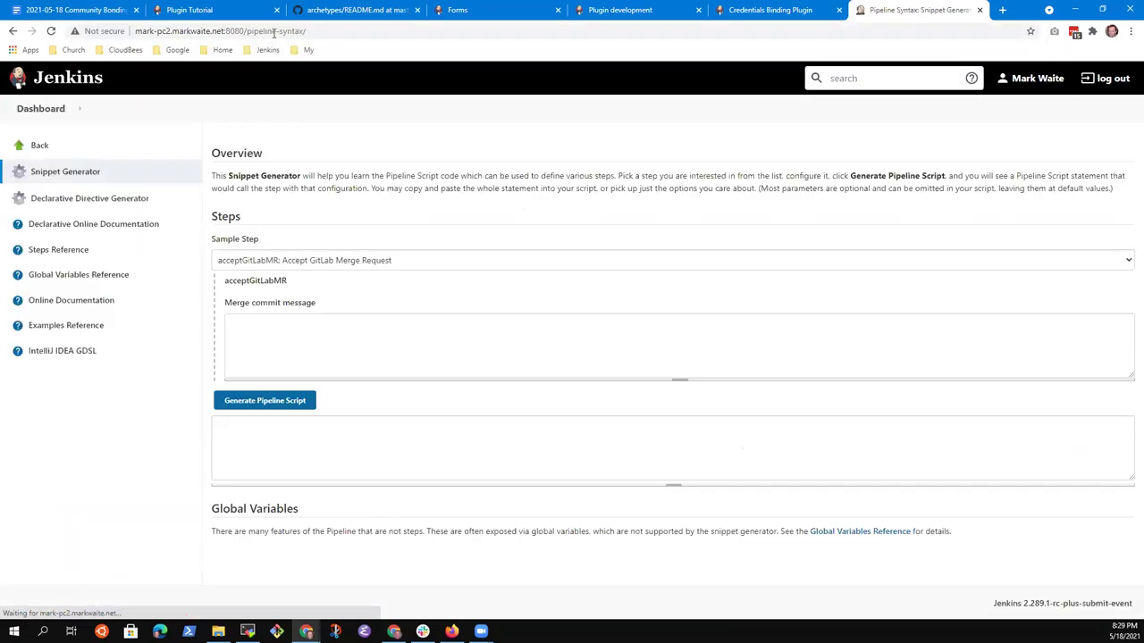
Choose "withCredentials: Bind credentials to variables" as the sample step in the Snippet Generator.
click(271, 262)
scroll(393, 420, down, 15)
scroll(386, 408, up, 10)
scroll(286, 393, down, 5)
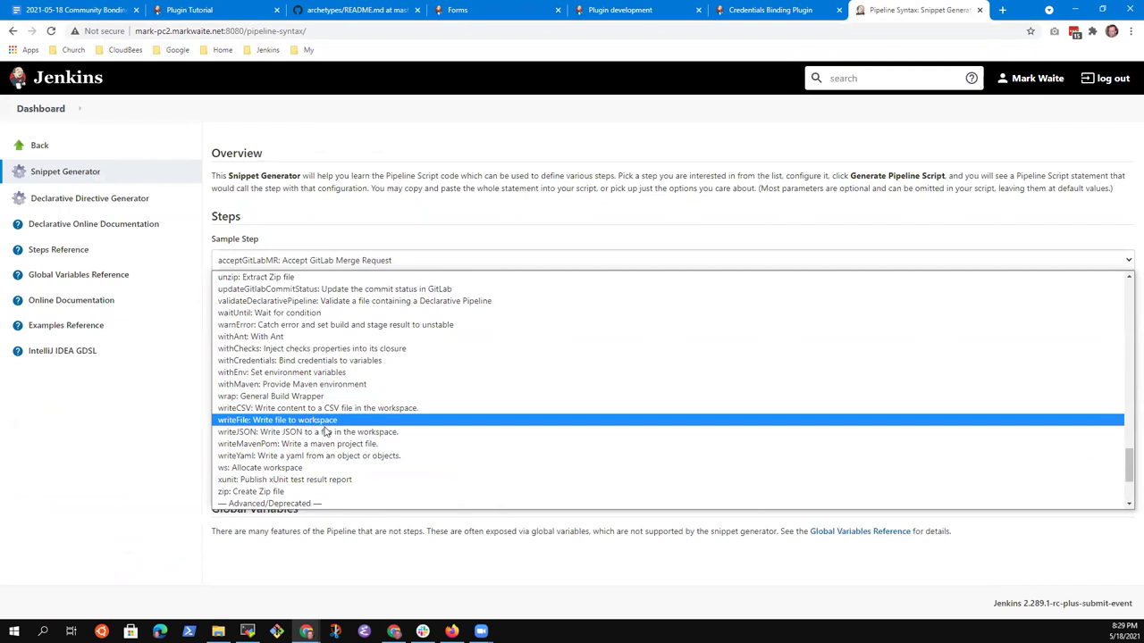
scroll(322, 429, down, 4)
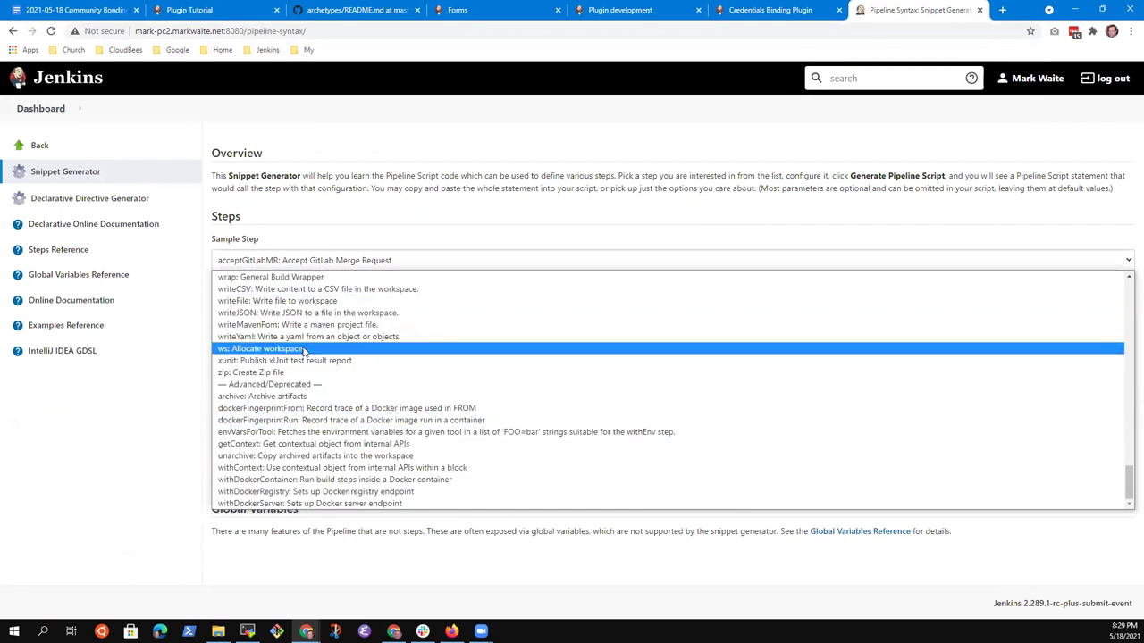
click(314, 270)
click(313, 260)
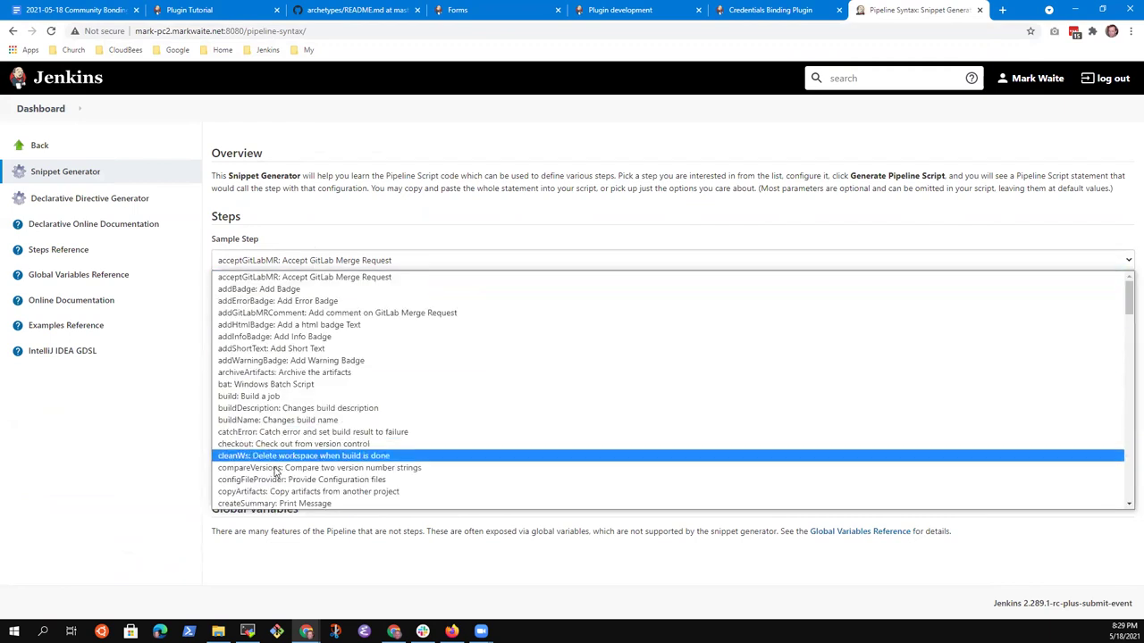
scroll(279, 467, down, 10)
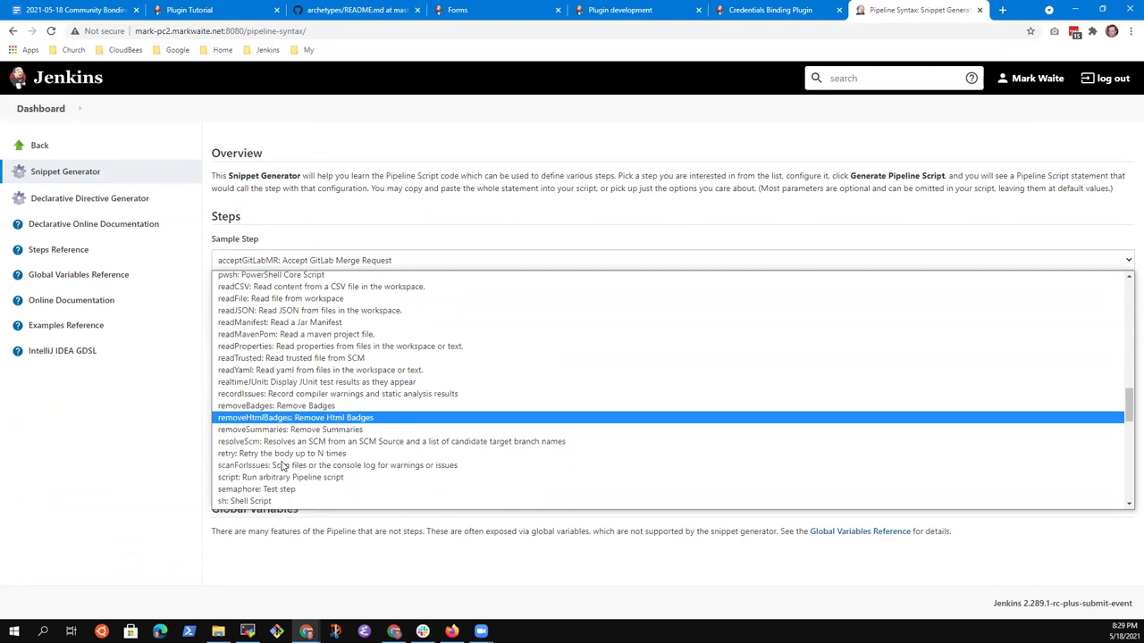
scroll(288, 462, down, 5)
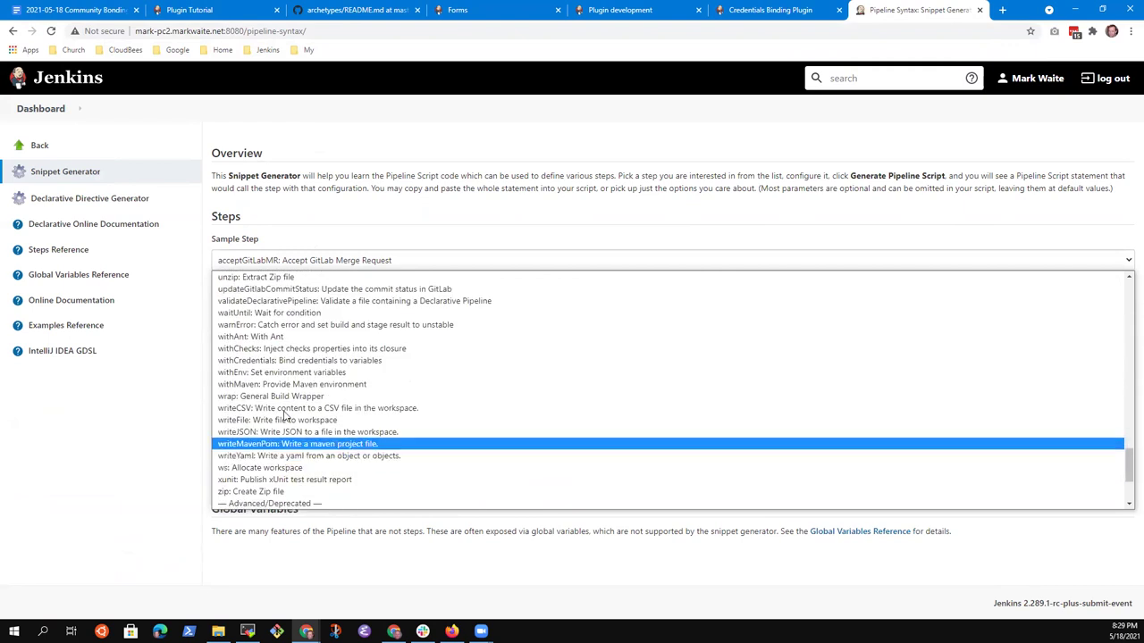
click(279, 361)
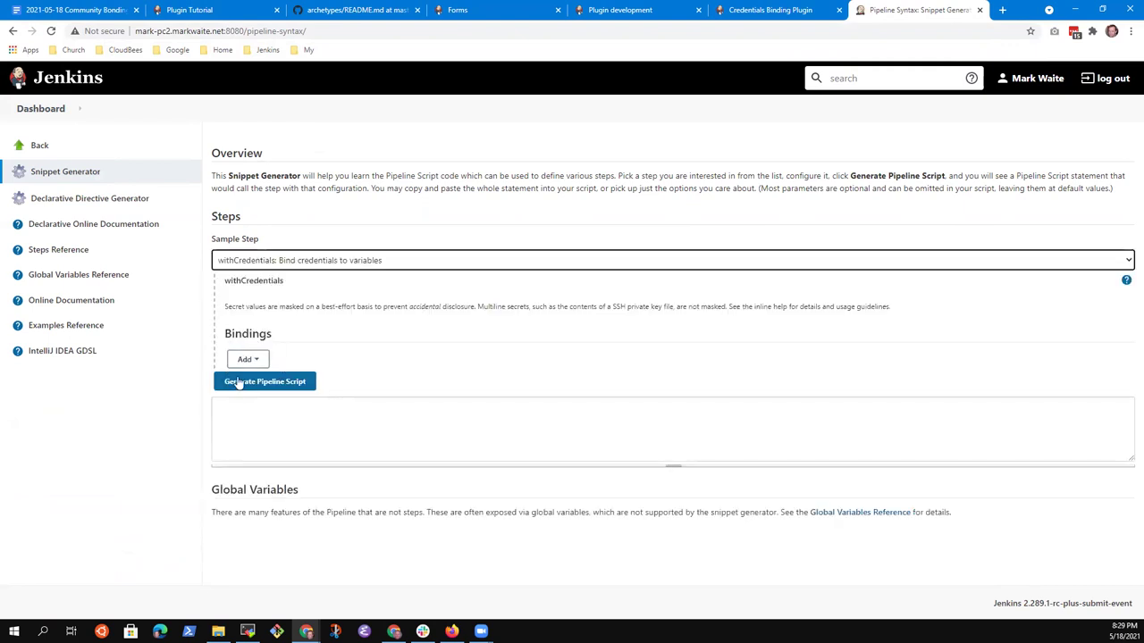
Try a "Username and password (separated)" binding with username variable SECRET_USERNAME and password variable SECRET_PASSWORD, and remove the binding.
click(244, 361)
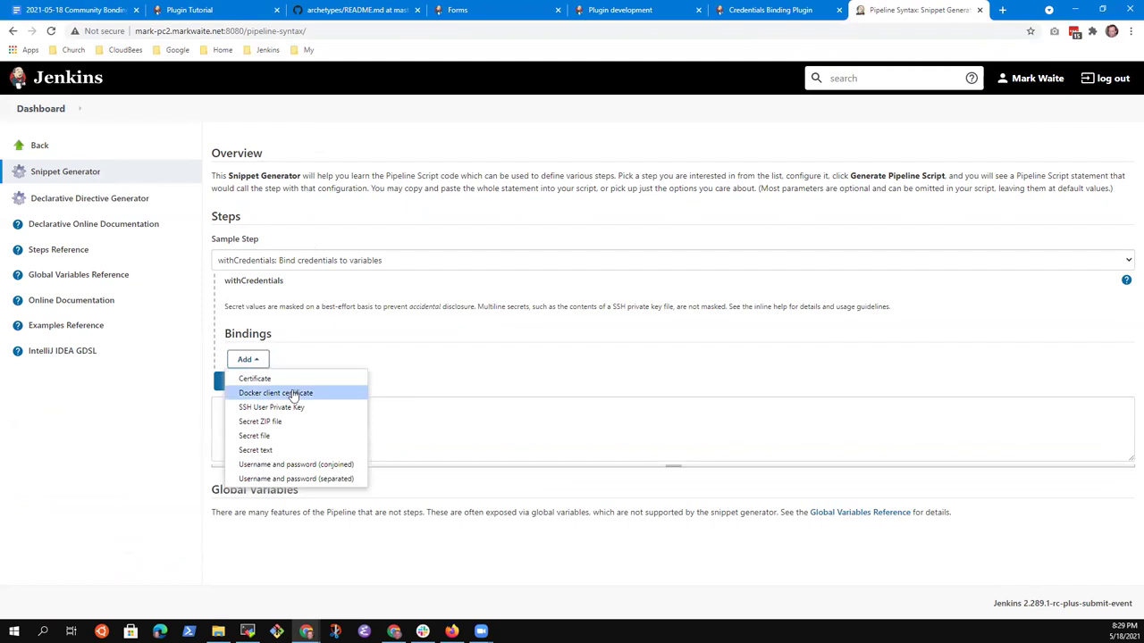
click(291, 480)
click(279, 408)
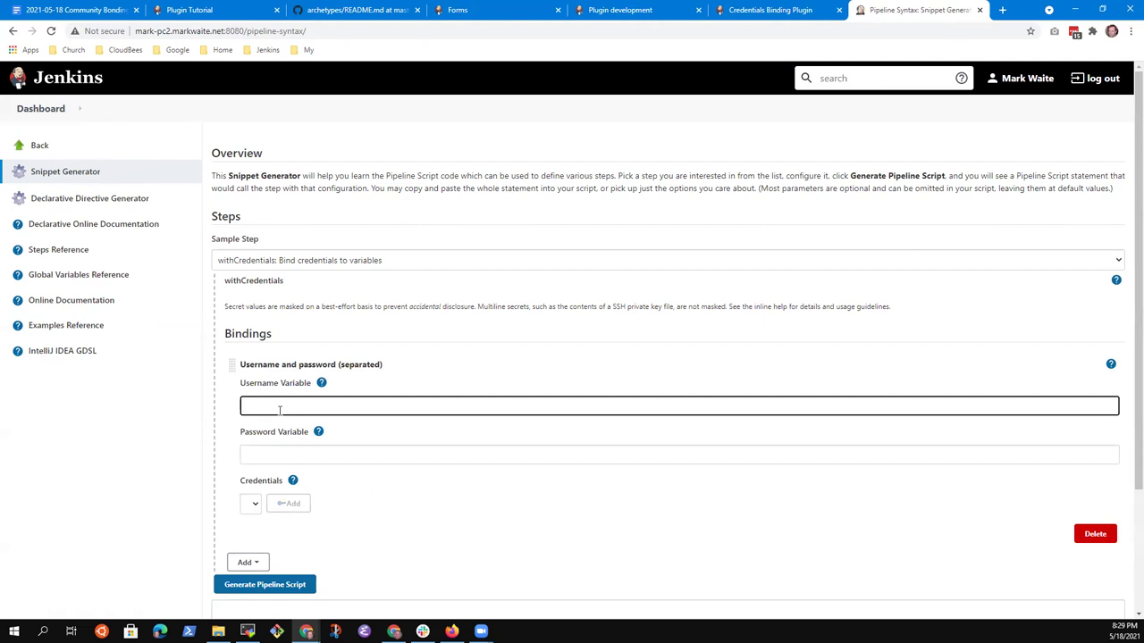
text(SECERT)
text(_USERNAME)
key(Tab)
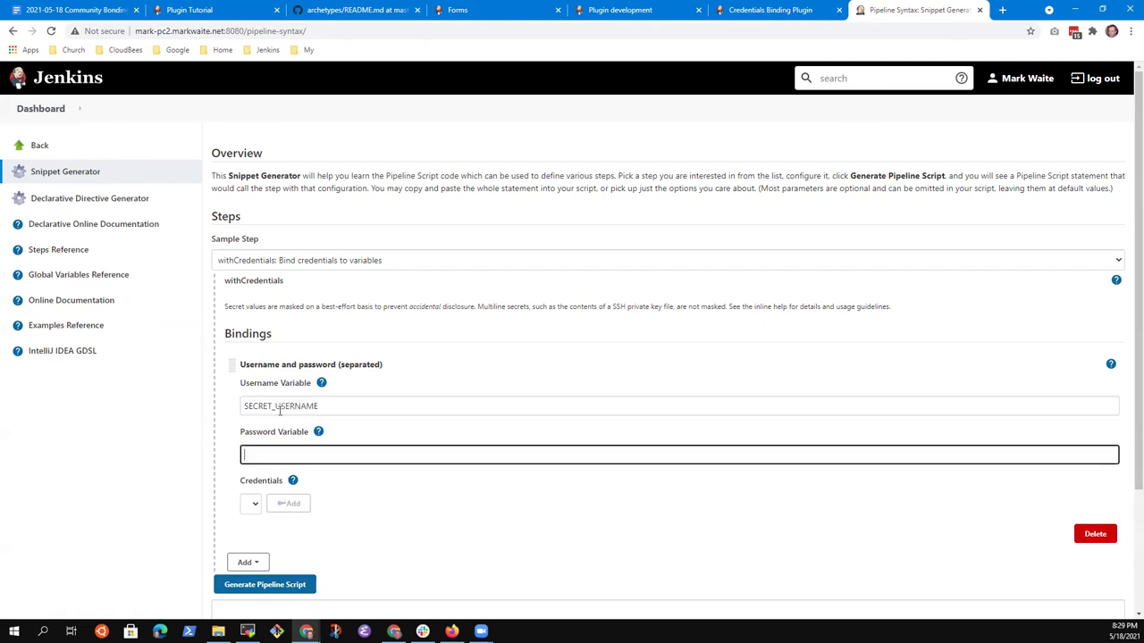
text(SECRET_PASSWORD)
click(289, 506)
click(251, 505)
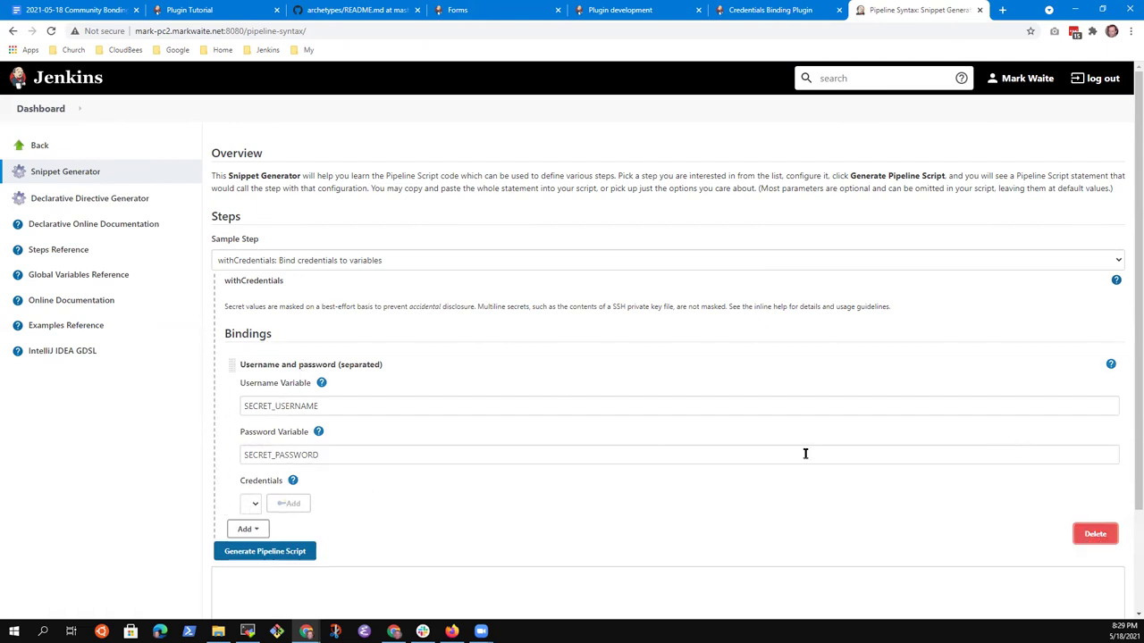
Add an "SSH User Private Key" binding and check the available choices for its credentials.
click(255, 361)
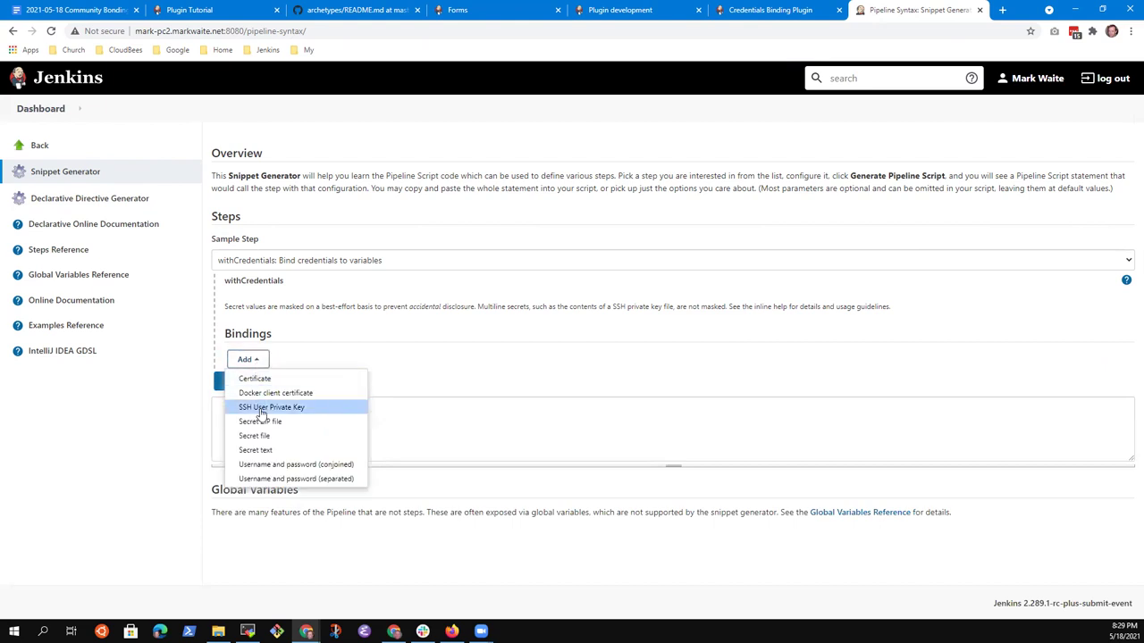
click(271, 409)
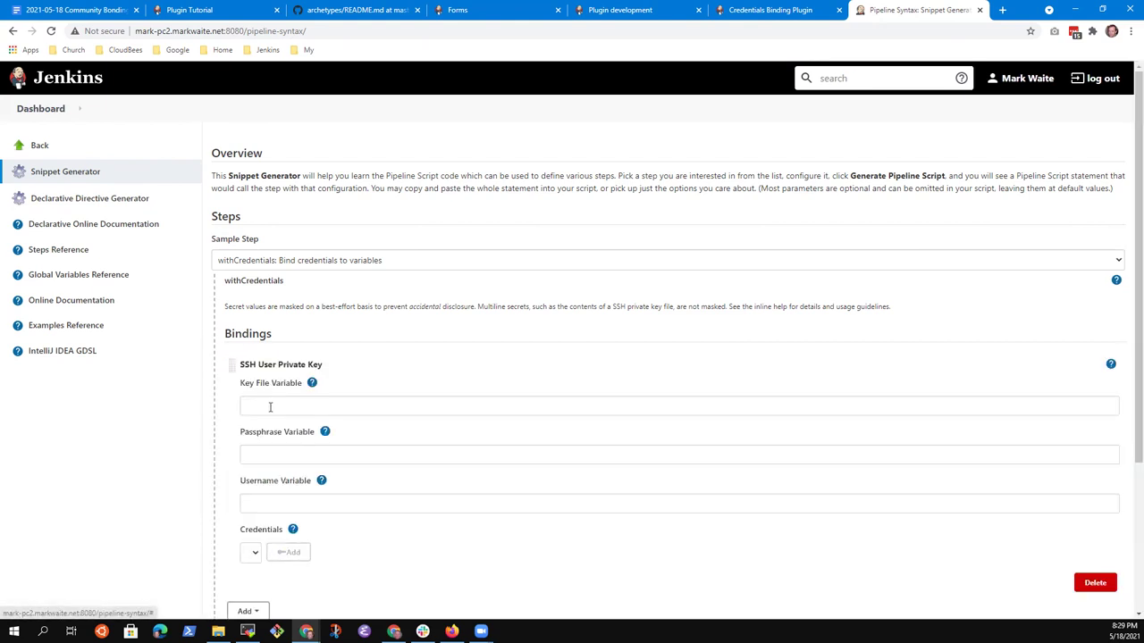
click(256, 555)
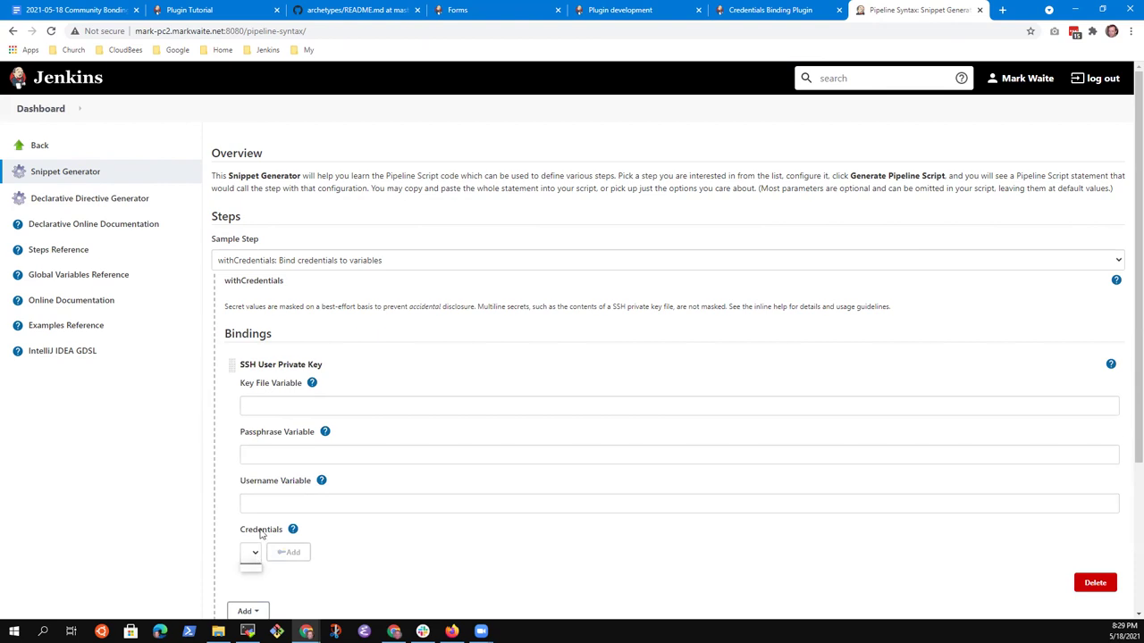
scroll(322, 384, down, 3)
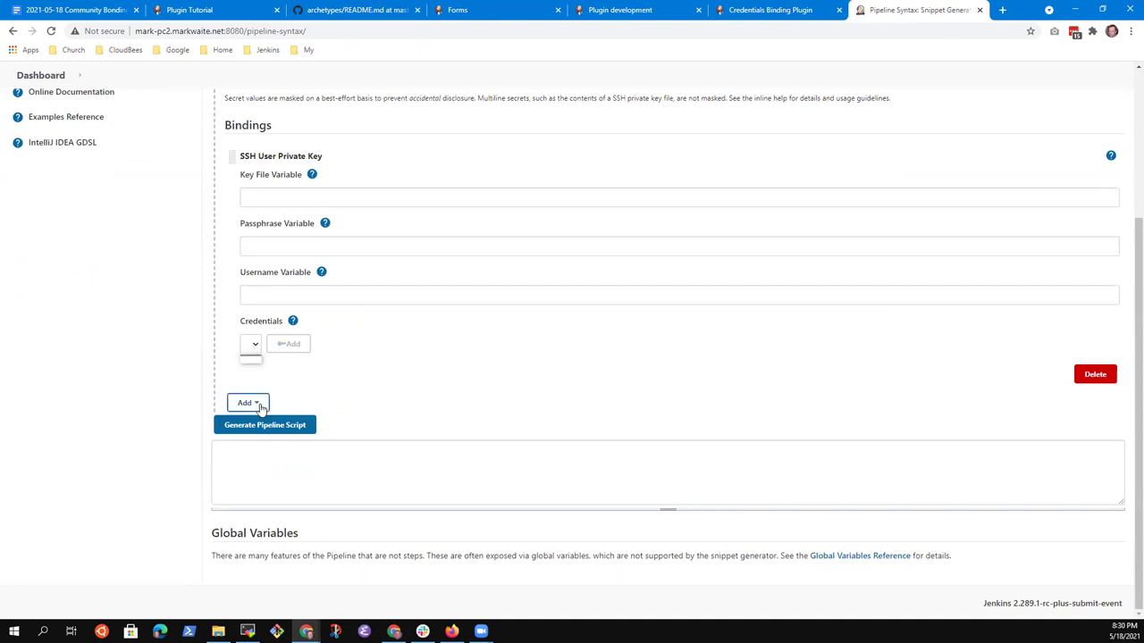
Set the SSH binding's key file variable to KEY_FILE, passphrase variable to PASSPHRASE and username variable to USERNAME.
click(278, 197)
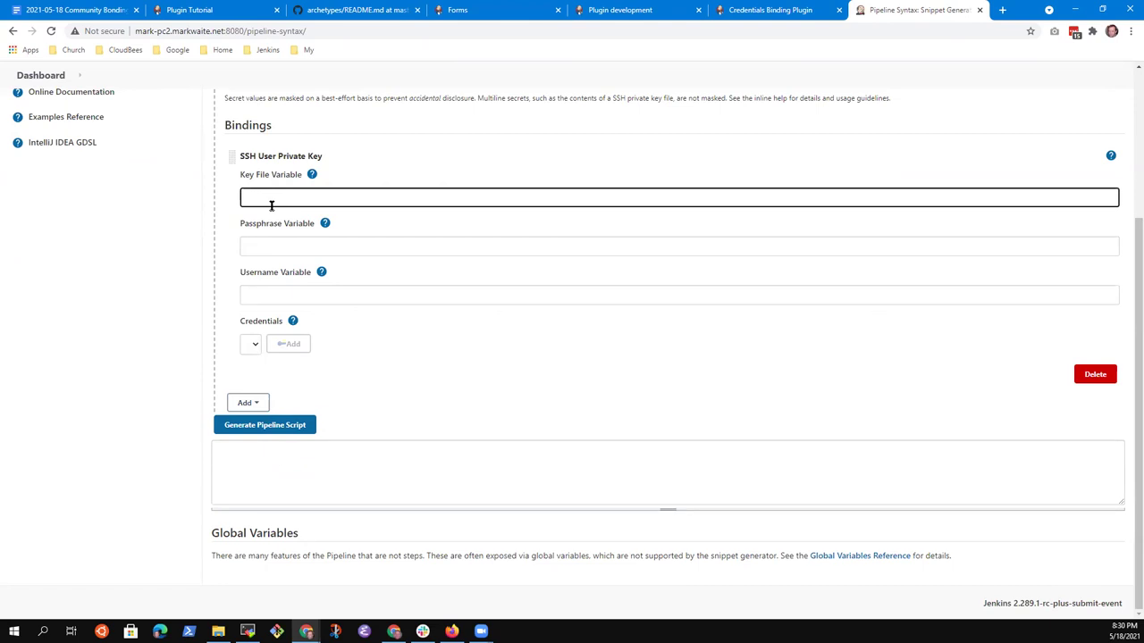
text(KEY_FILE)
click(277, 245)
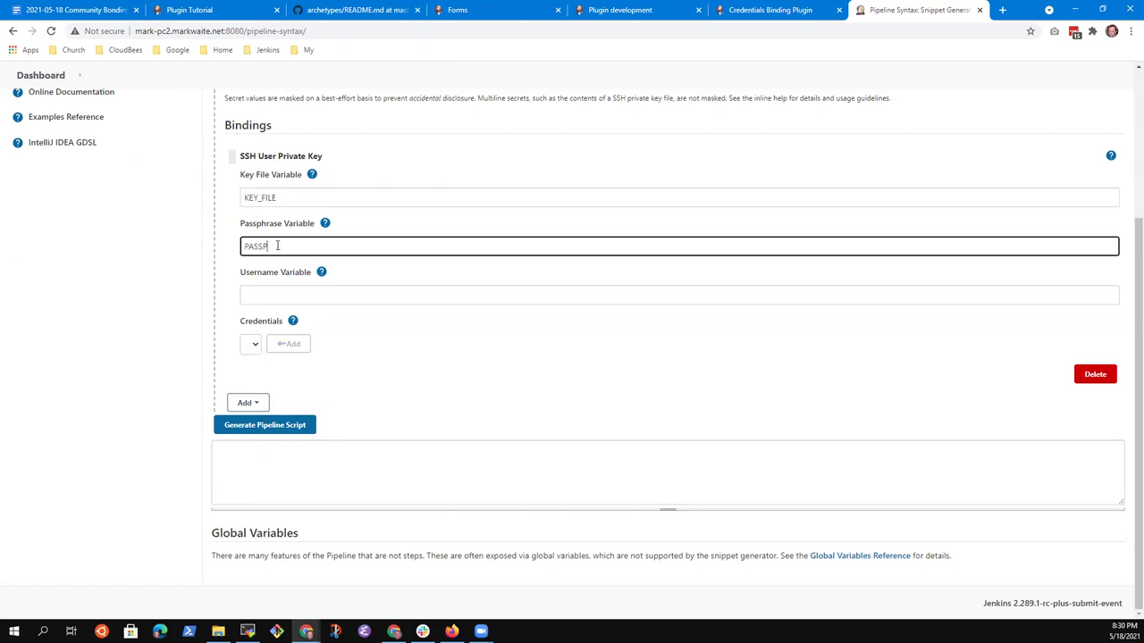
text(PASSPHRASE)
click(282, 302)
text(UASER)
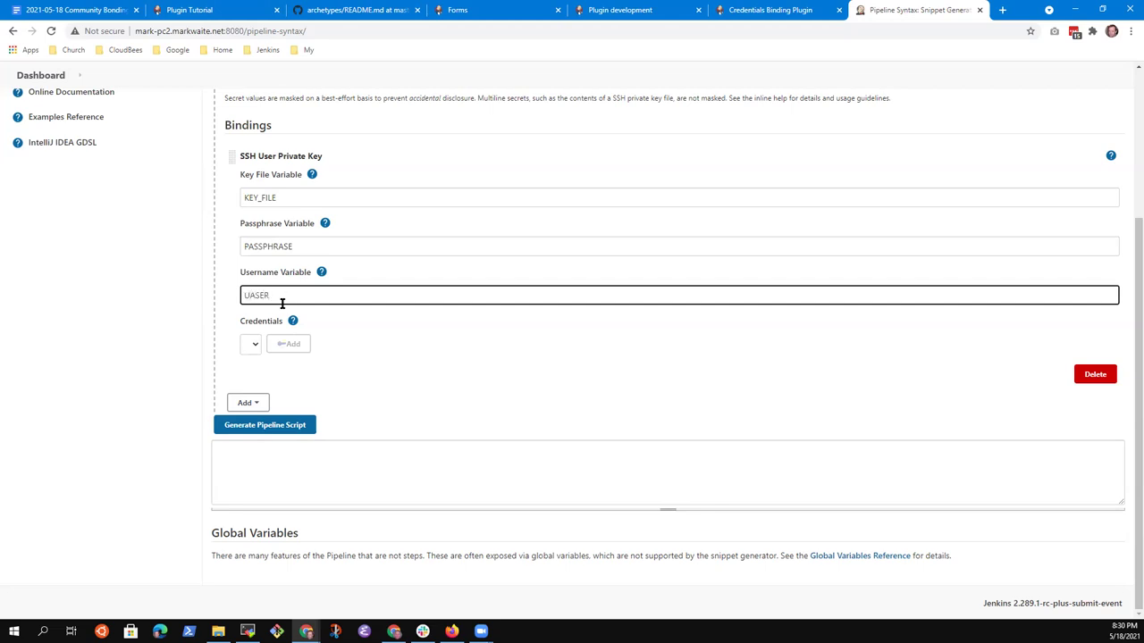
text(ERBN)
text(AME)
key(Tab)
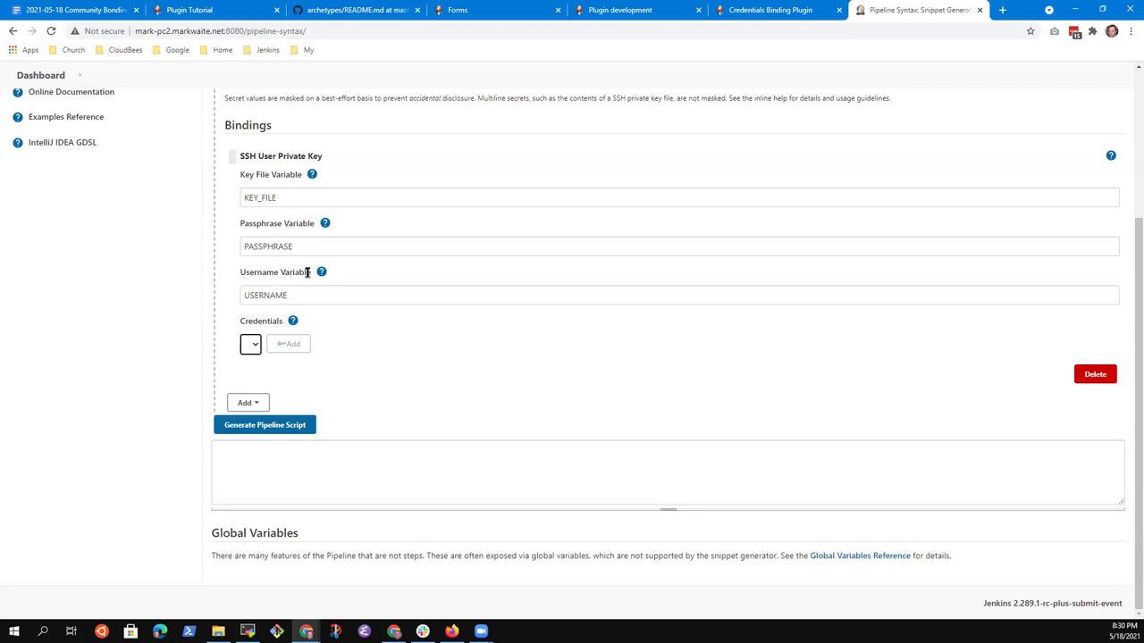
Generate the pipeline script for the SSH key binding and select the whole withCredentials snippet.
click(281, 349)
click(261, 427)
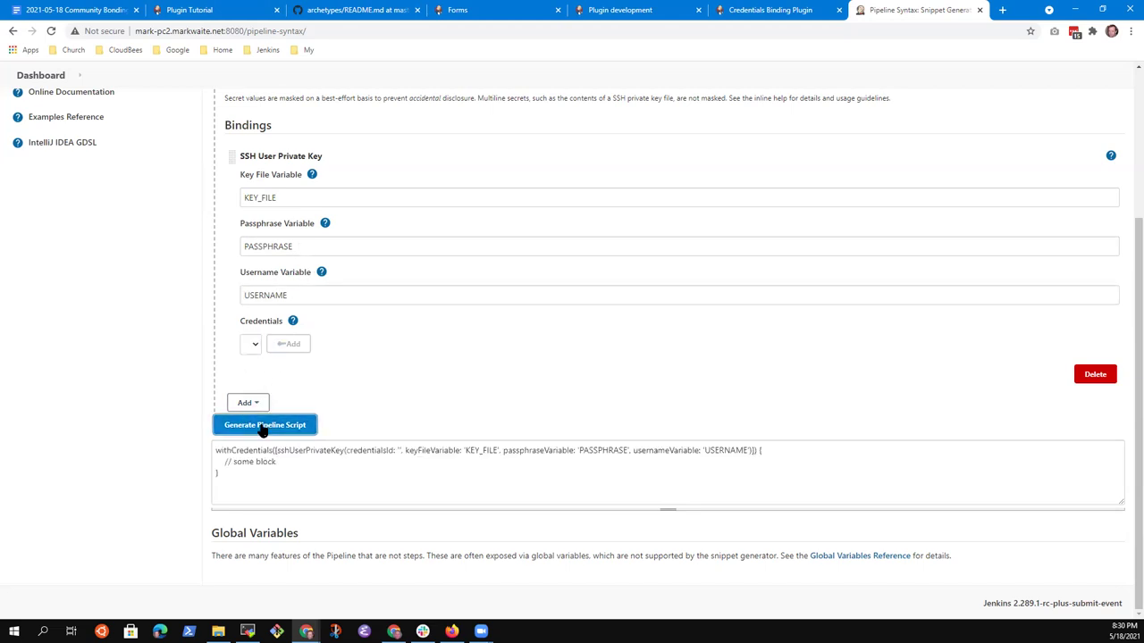
click(688, 462)
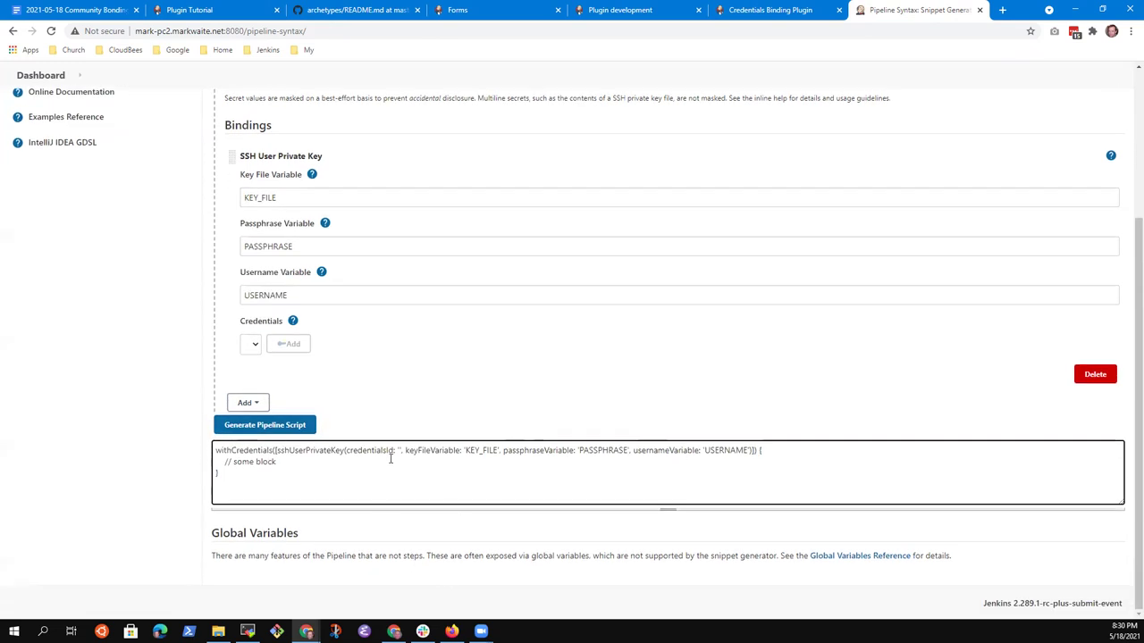
scroll(464, 451, up, 1)
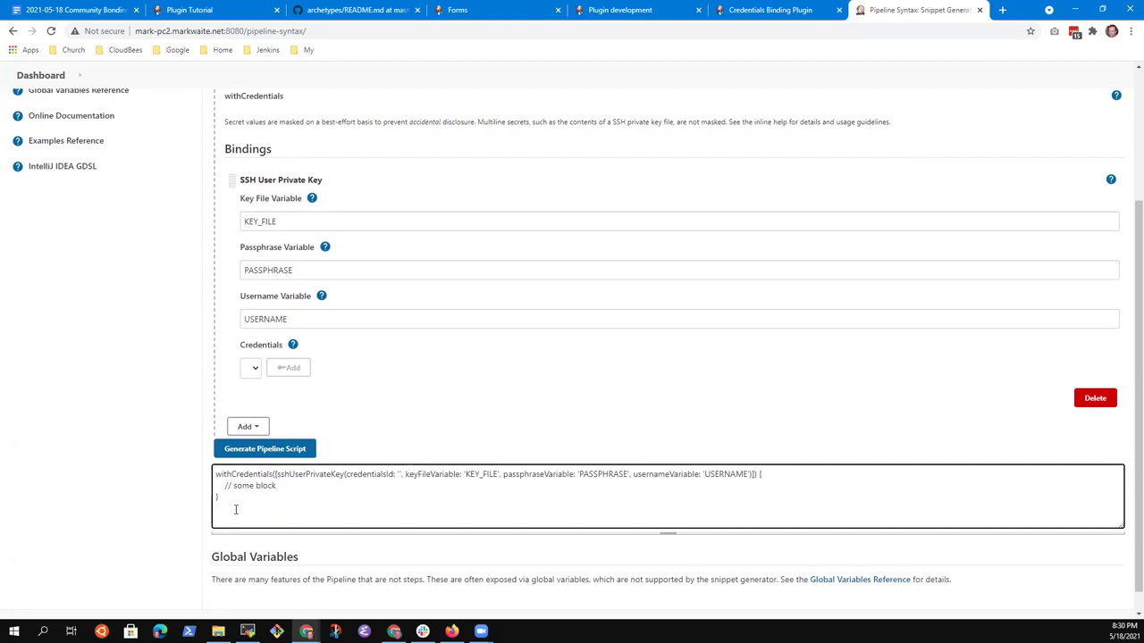
drag(235, 509, 210, 465)
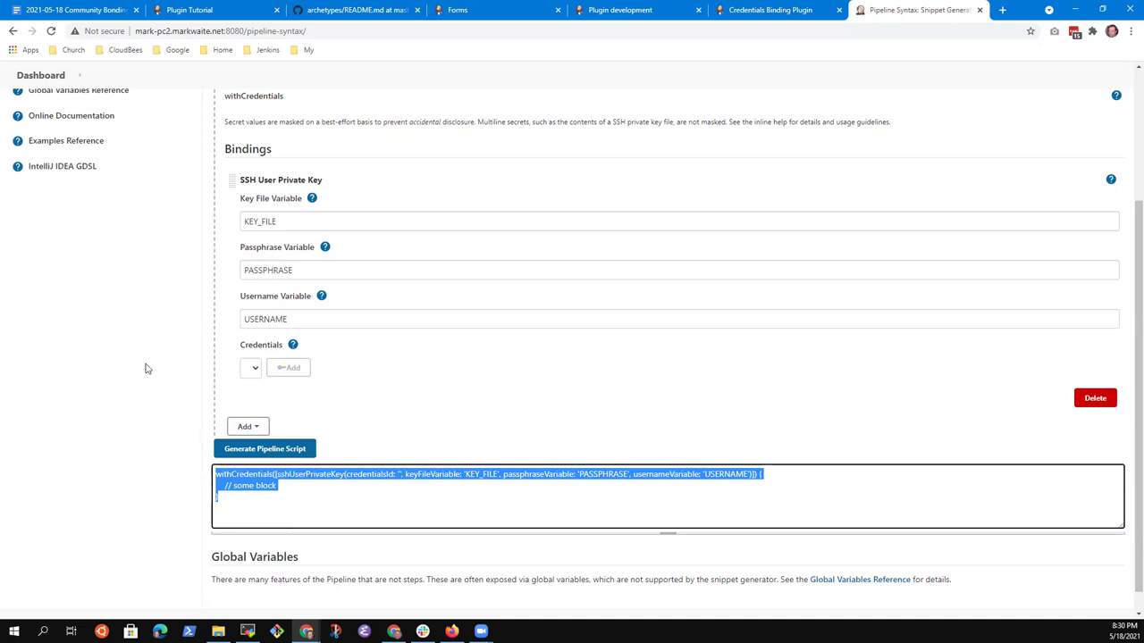
Open the jenkins-bugs job in the "Bugs - Pipeline Checks" folder from the dashboard and look through its branches.
scroll(147, 368, up, 3)
click(42, 109)
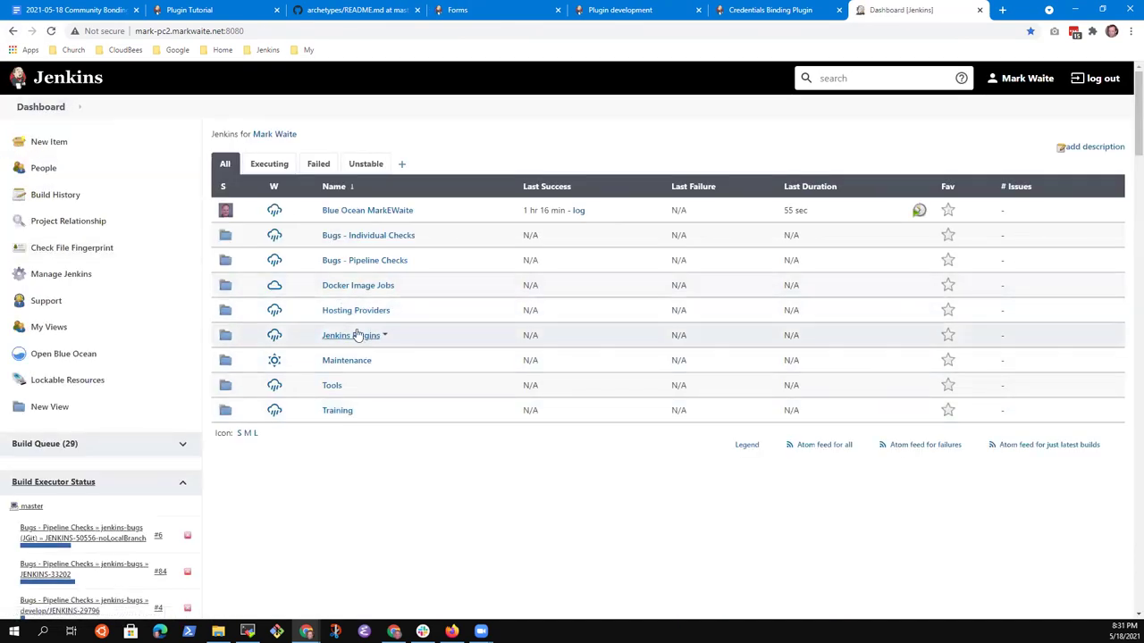
click(374, 261)
scroll(331, 344, down, 2)
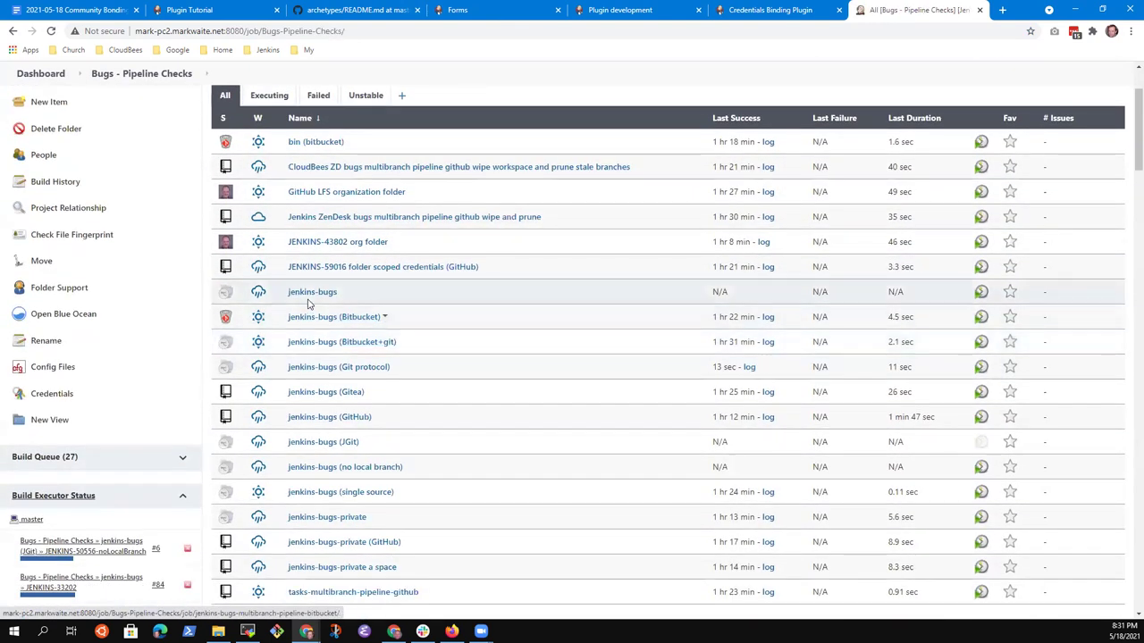
click(297, 295)
scroll(385, 386, down, 5)
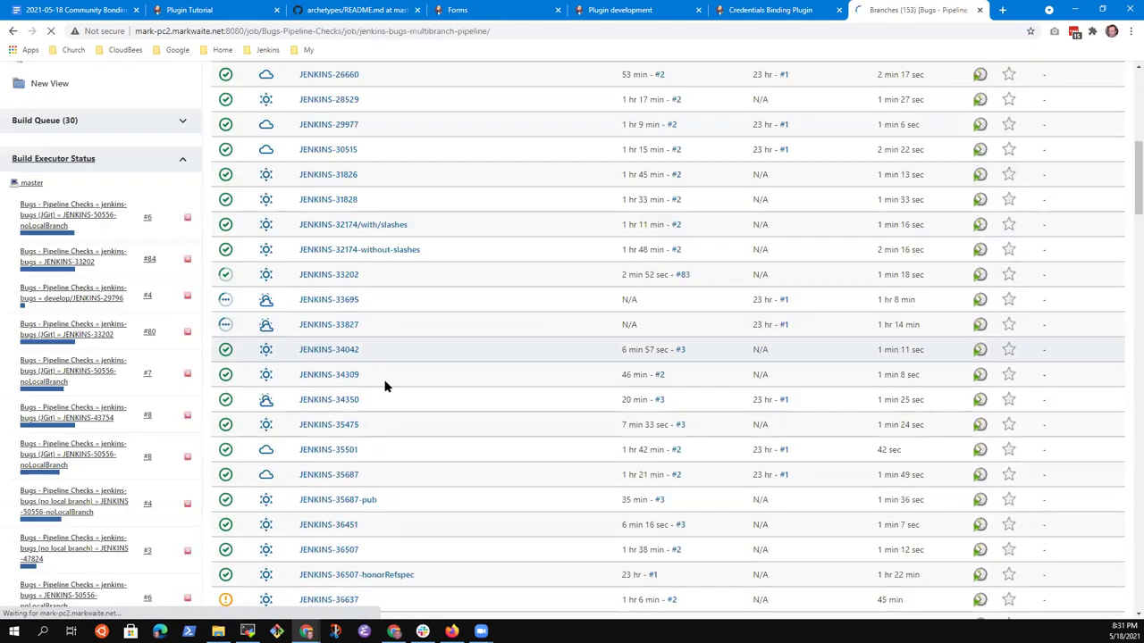
scroll(385, 385, down, 5)
scroll(295, 295, up, 10)
Return to the "Bugs - Pipeline Checks" folder and open the "jenkins-bugs (Gitea)" multibranch pipeline.
click(143, 74)
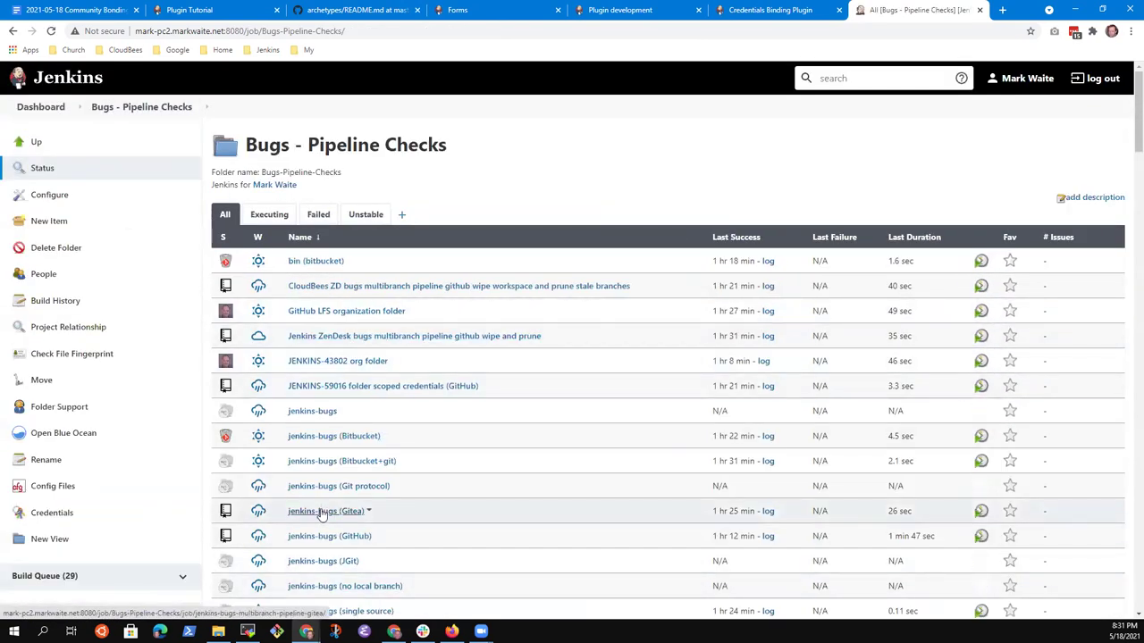
click(324, 511)
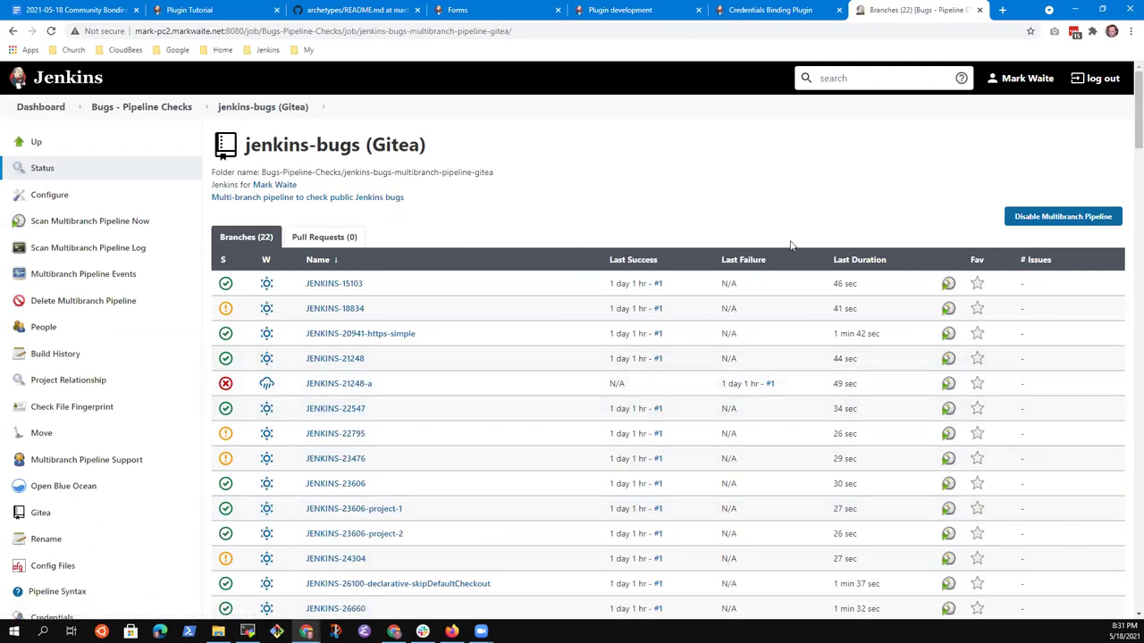
Open the JENKINS-31826 branch of the multibranch pipeline and go to its Pipeline Syntax page.
scroll(786, 241, down, 20)
scroll(526, 259, up, 20)
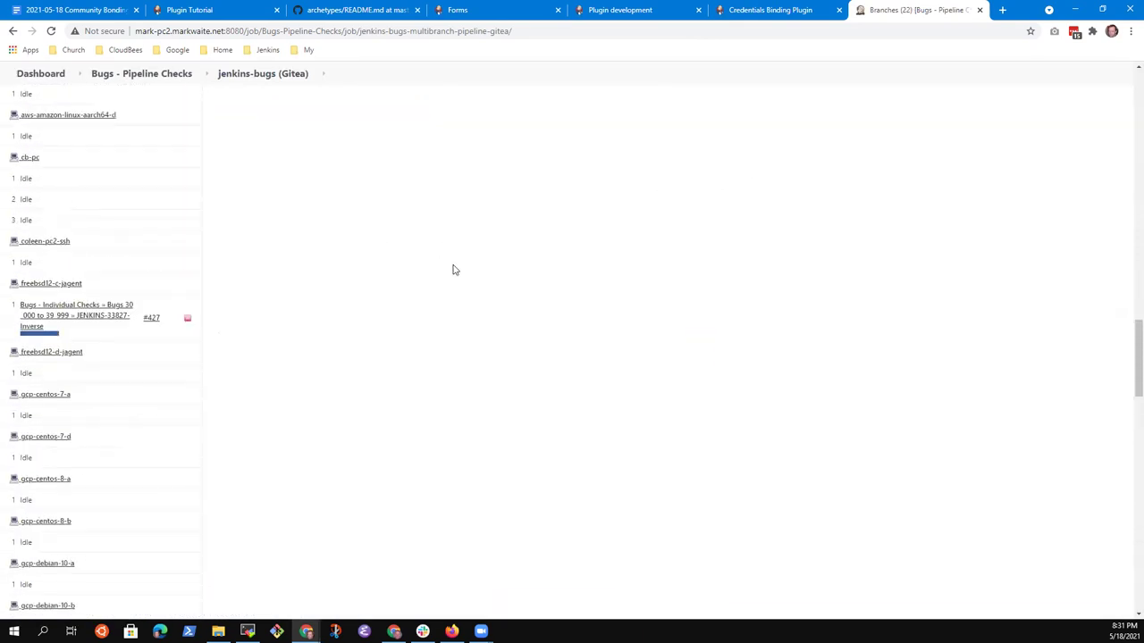
scroll(463, 278, up, 15)
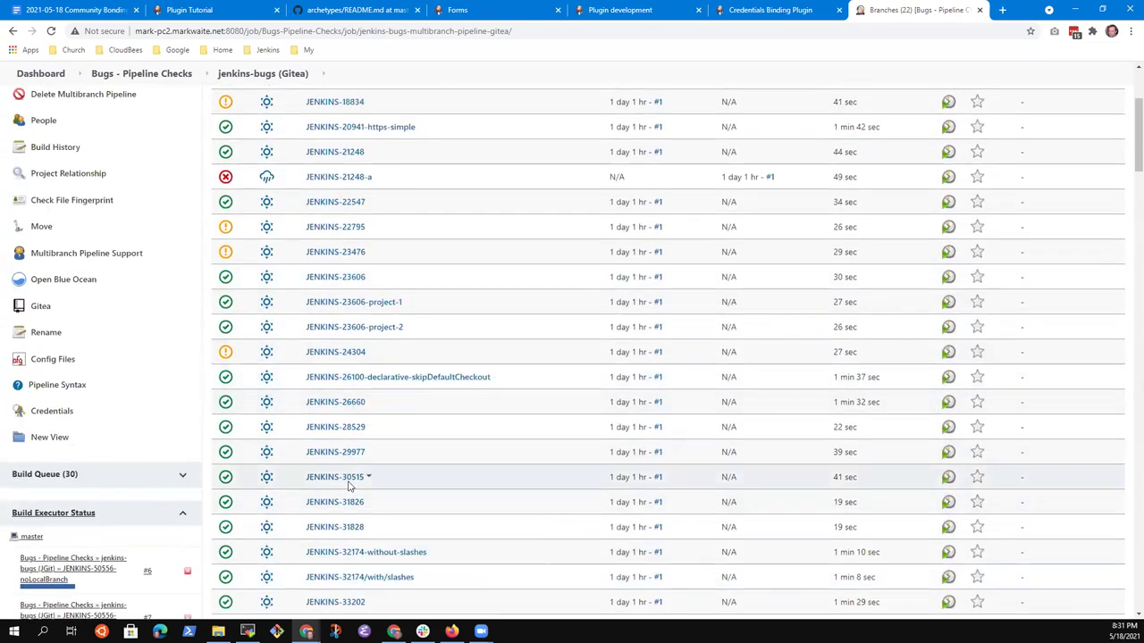
click(349, 505)
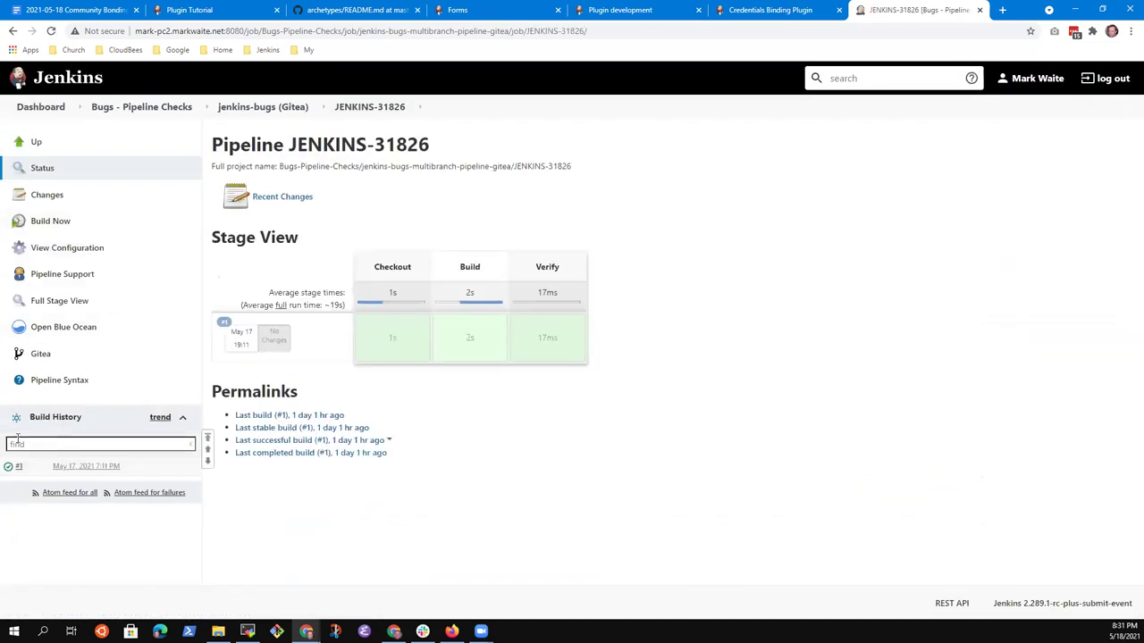
click(68, 383)
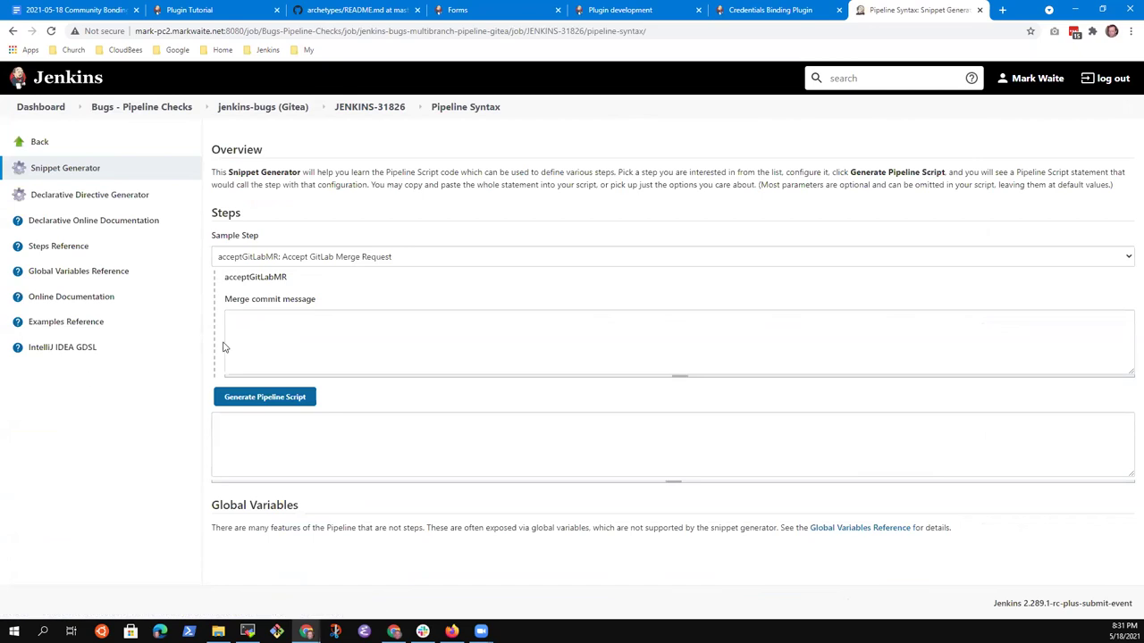
Choose the sample step "withCredentials: Bind credentials to variables" and add an SSH User Private Key binding.
click(298, 260)
scroll(357, 416, down, 10)
scroll(358, 405, down, 10)
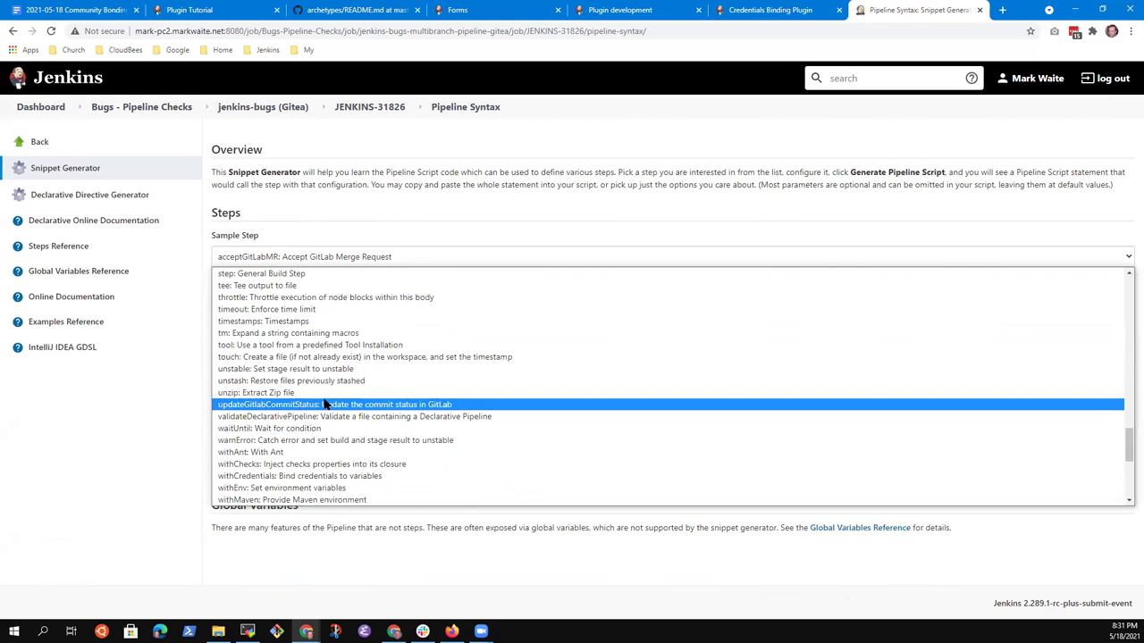
click(274, 477)
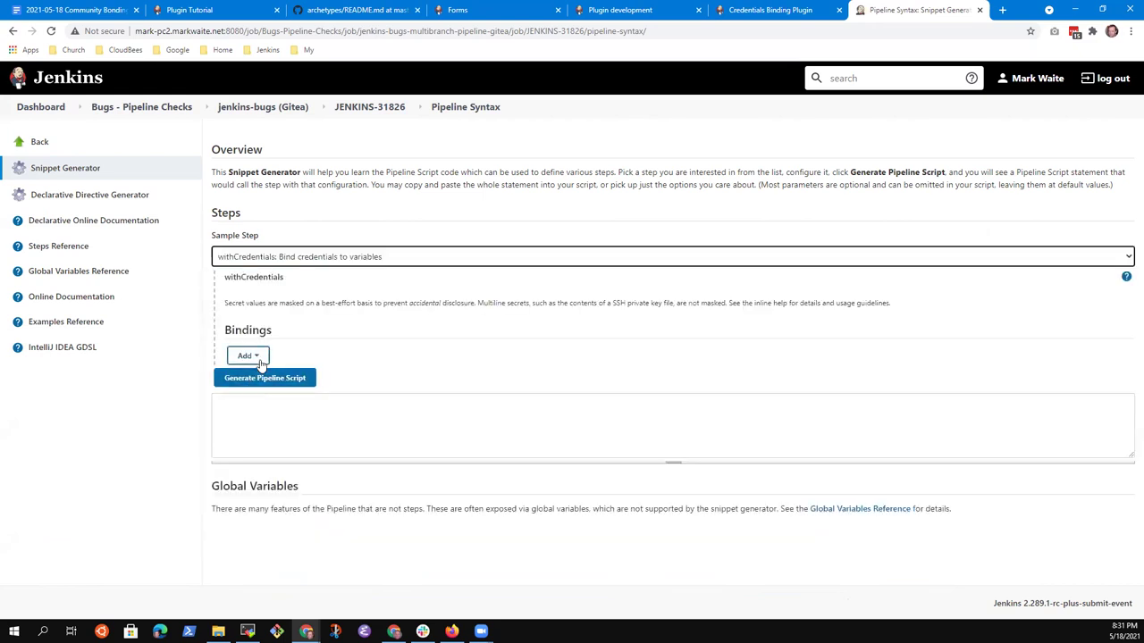
click(254, 357)
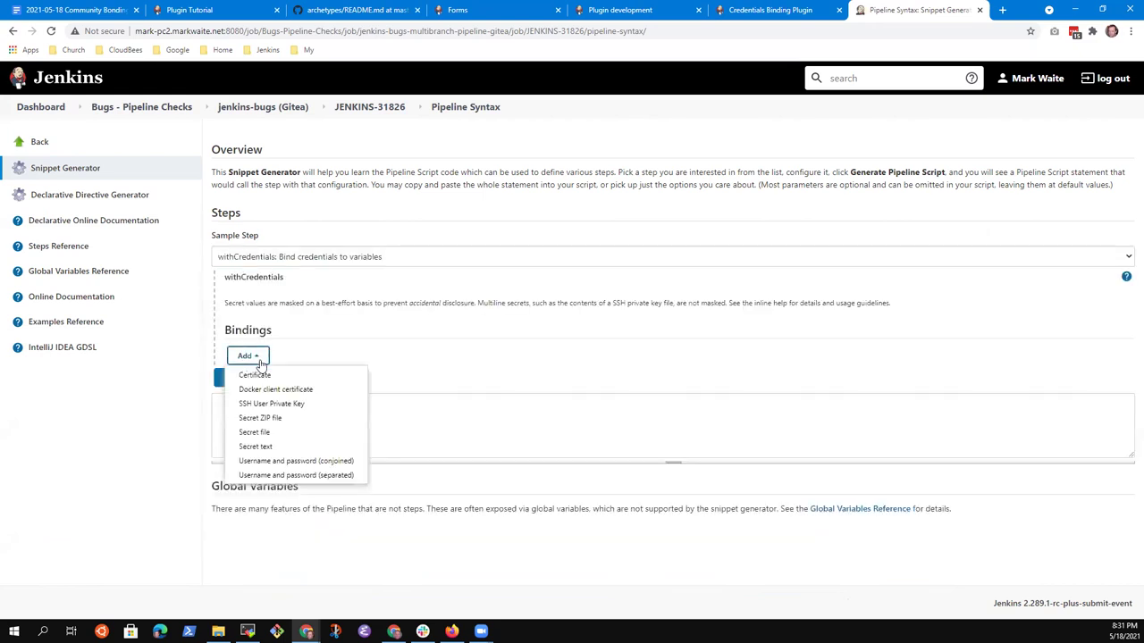
click(286, 404)
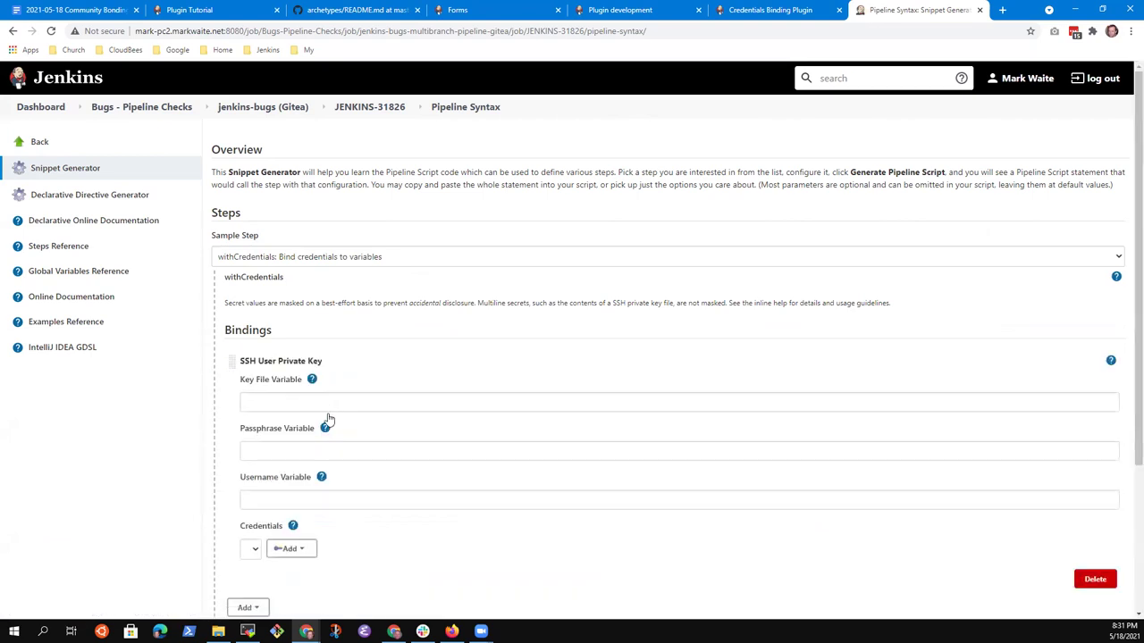
scroll(327, 429, down, 2)
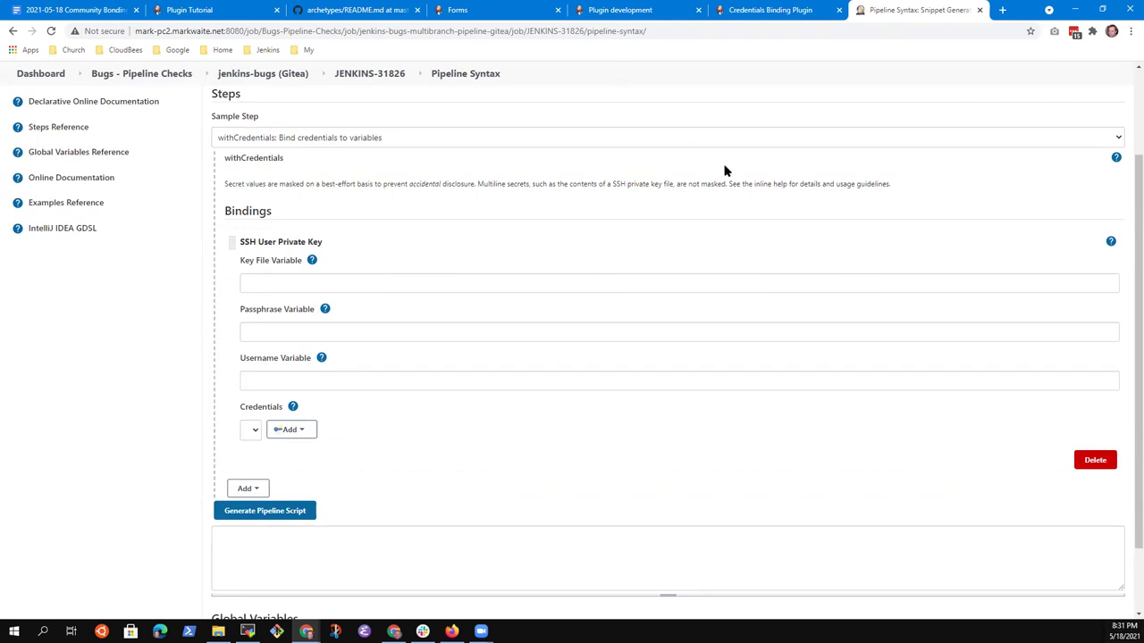
Reopen the closed "Writing Pipeline-Compatible Plugins" page and copy its address for the Community Bonding notes.
key(ctrl+shift+t)
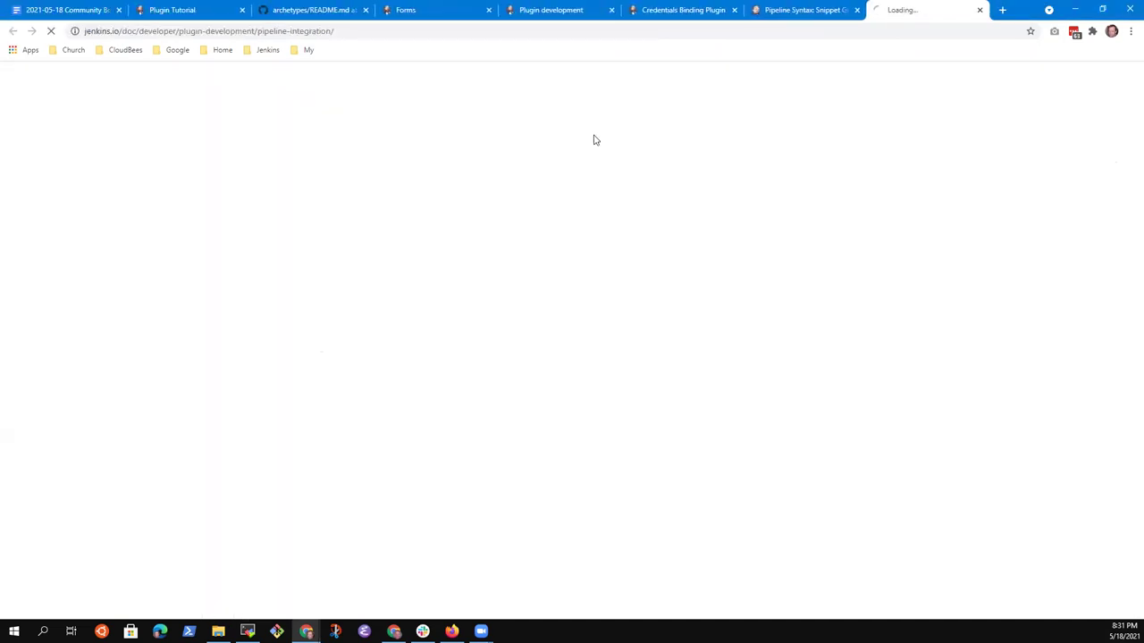
click(354, 34)
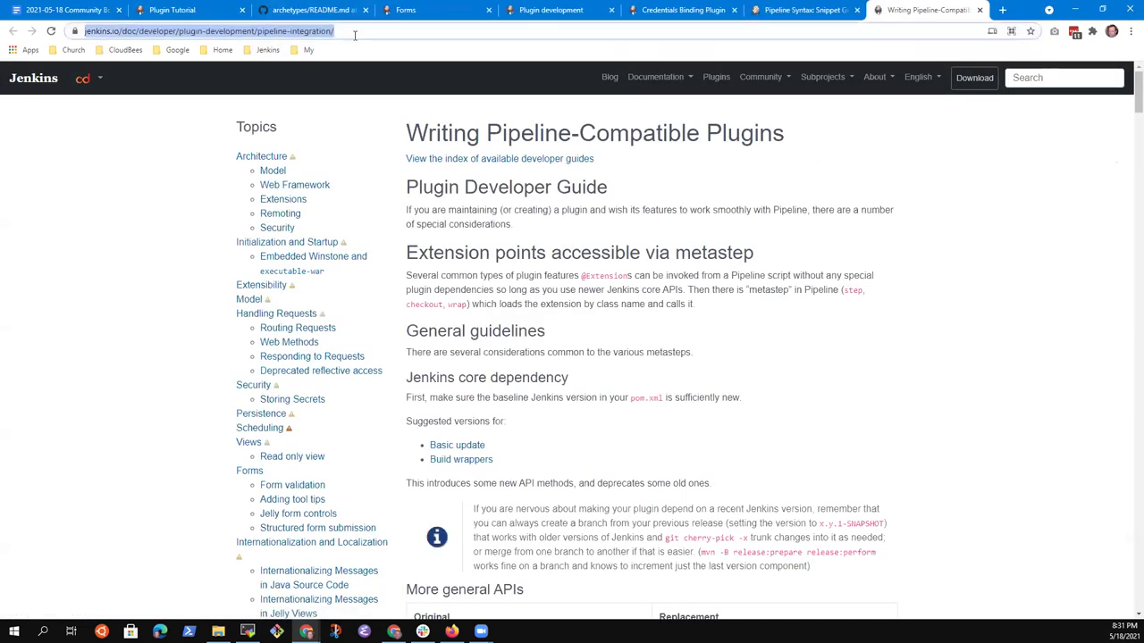
click(72, 10)
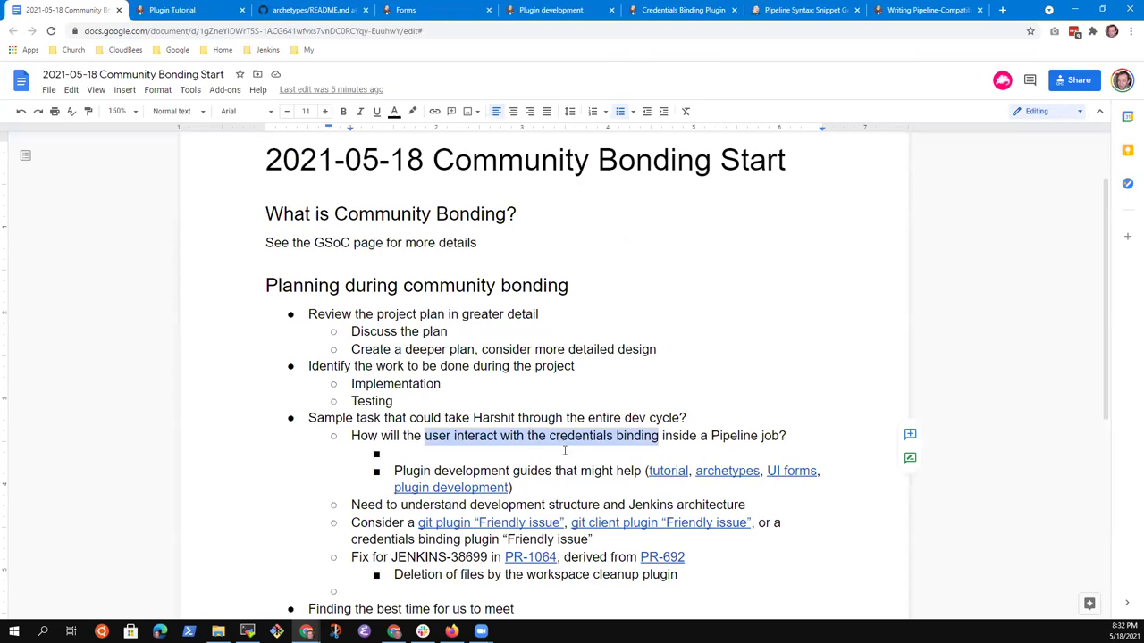
Add ", integration" after "plugin development" in the development guides list and link "integration" to the copied address.
click(529, 471)
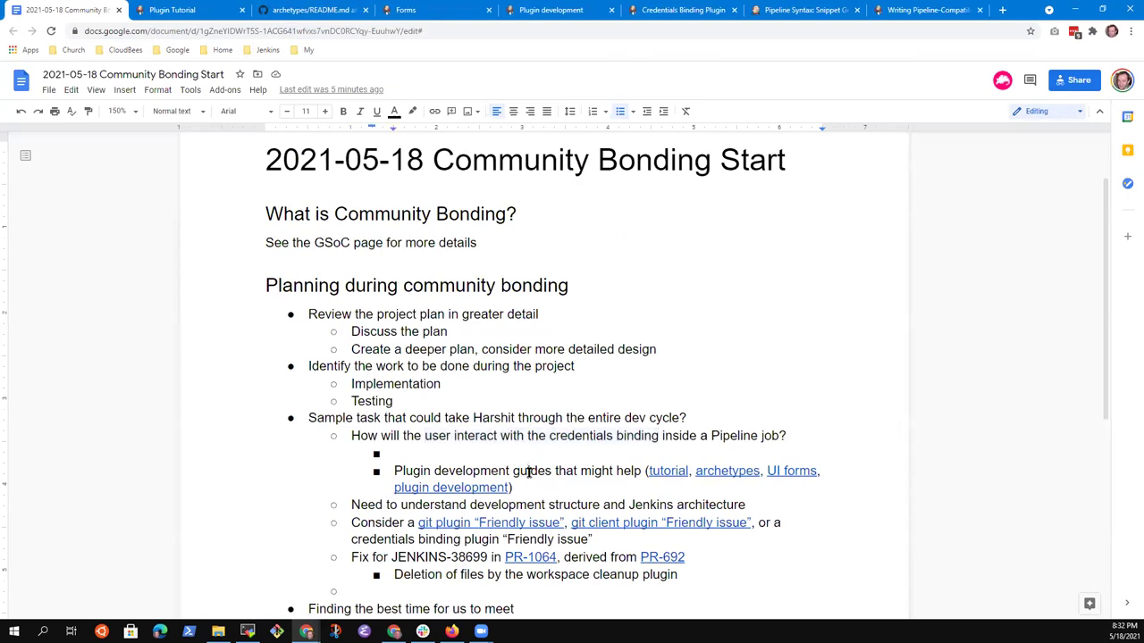
text(, sink)
key(BackSpace)
key(BackSpace)
key(BackSpace)
key(BackSpace)
text(integration)
key(ctrl+shift+Left)
key(ctrl+k)
key(ctrl+v)
key(Return)
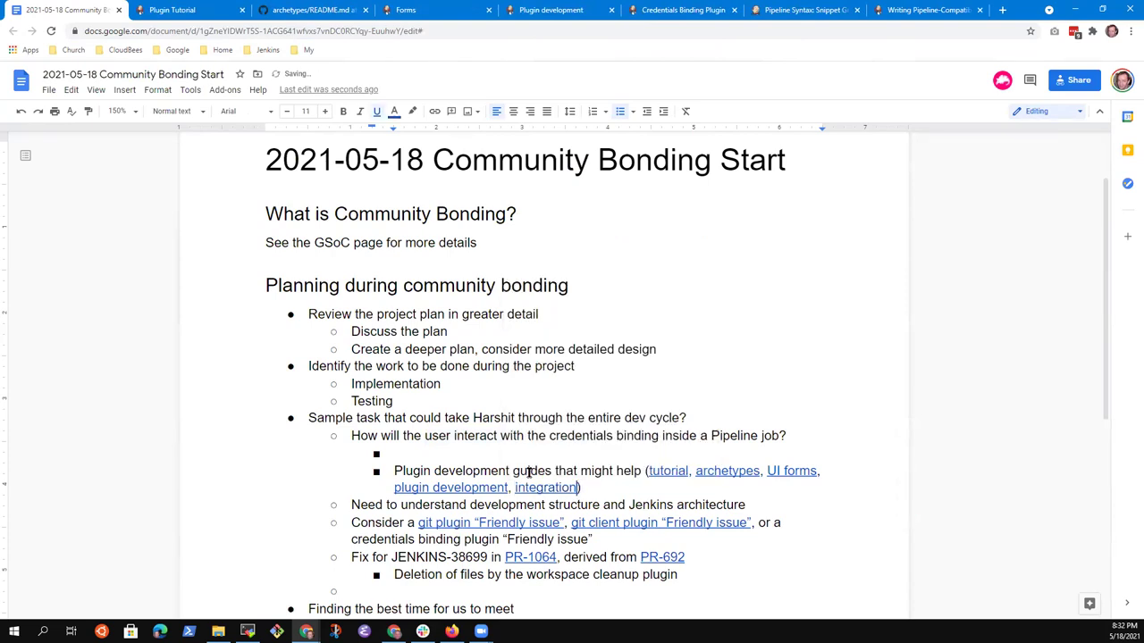
Revisit the "Writing Pipeline-Compatible Plugins" page and return to the Pipeline Syntax Snippet Generator.
click(931, 11)
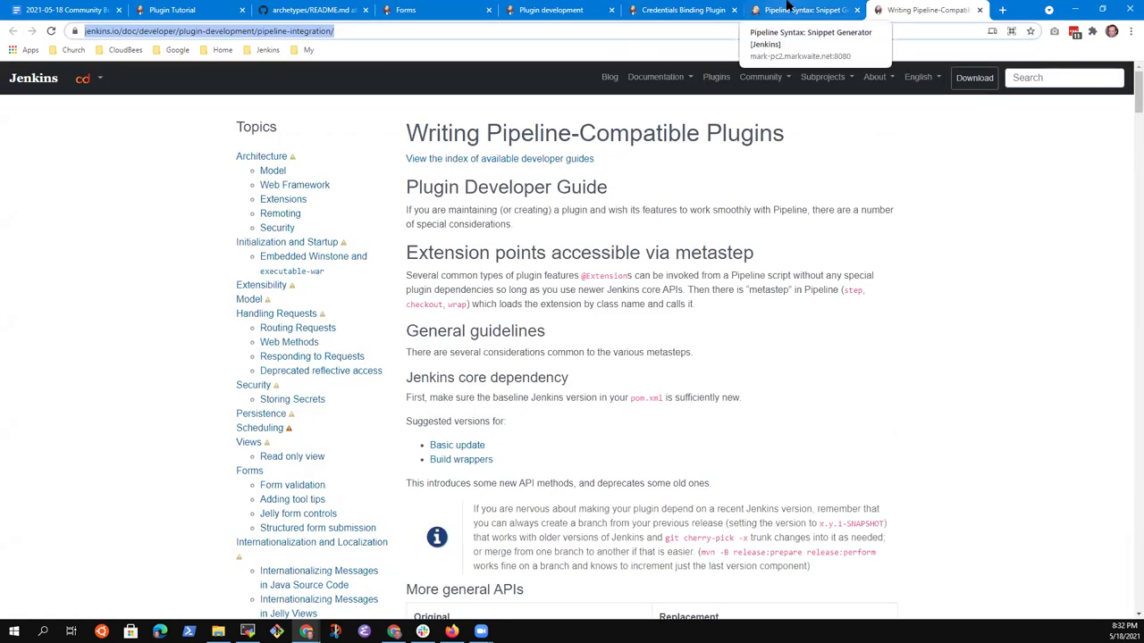
click(791, 11)
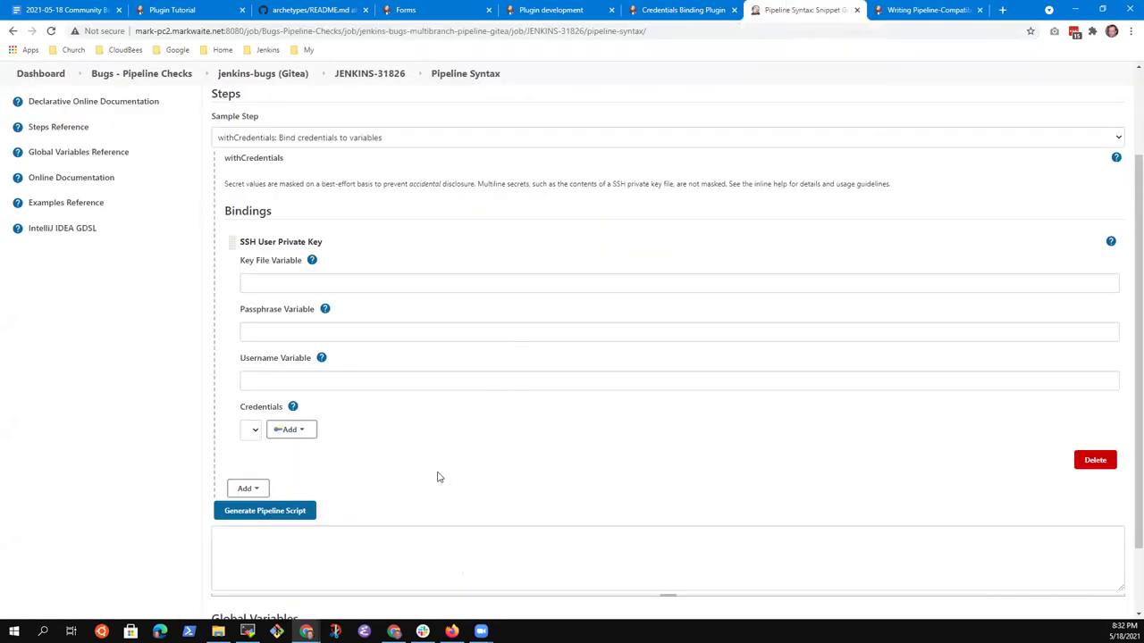
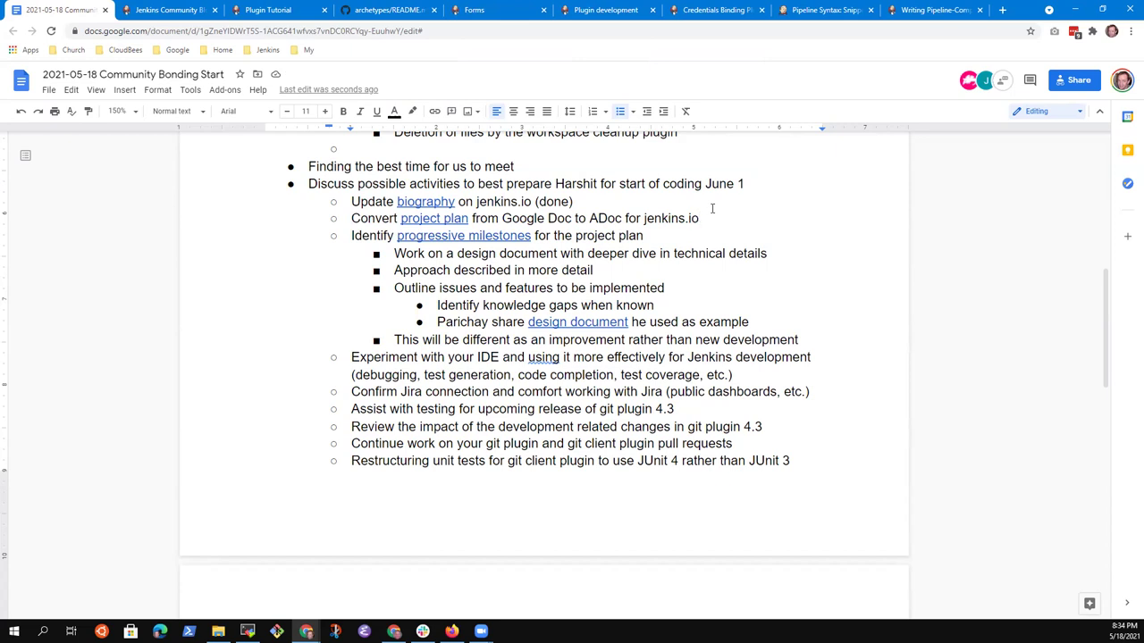
Open the "Google Summer of Code in Jenkins" subproject page and its GSoC 2020 project "Git Plugin Performance Improvements".
click(164, 10)
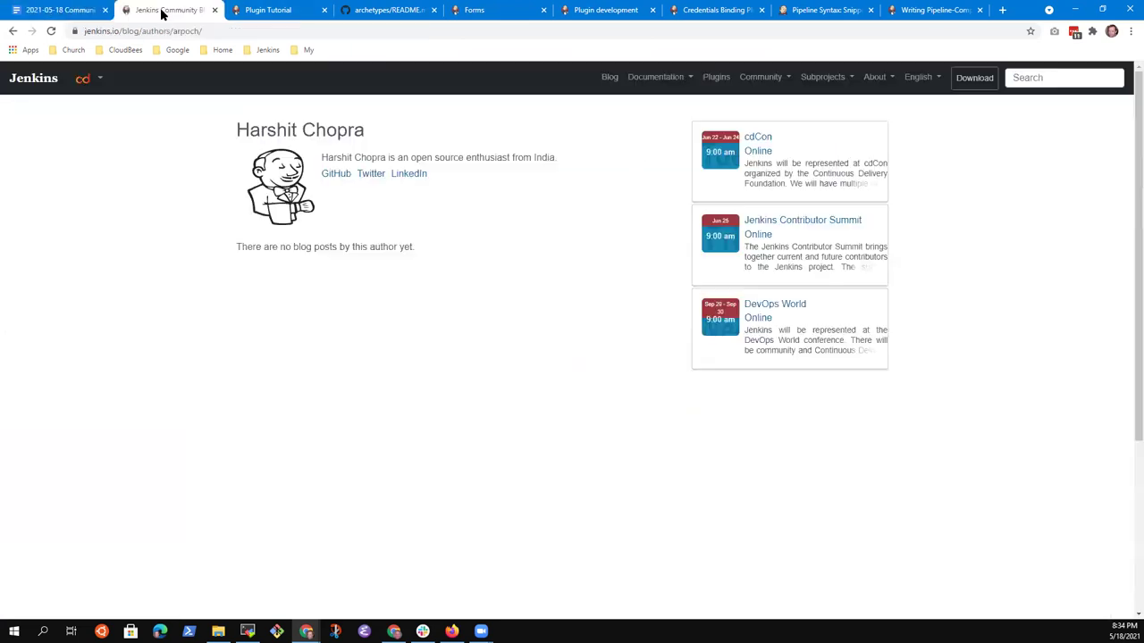
click(827, 79)
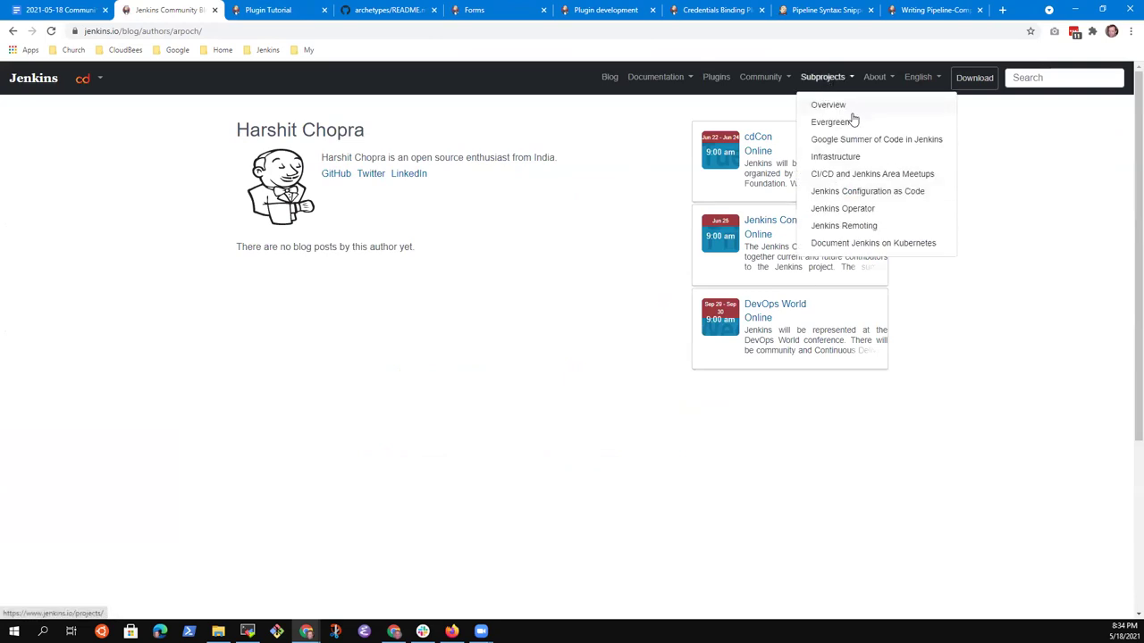
click(861, 141)
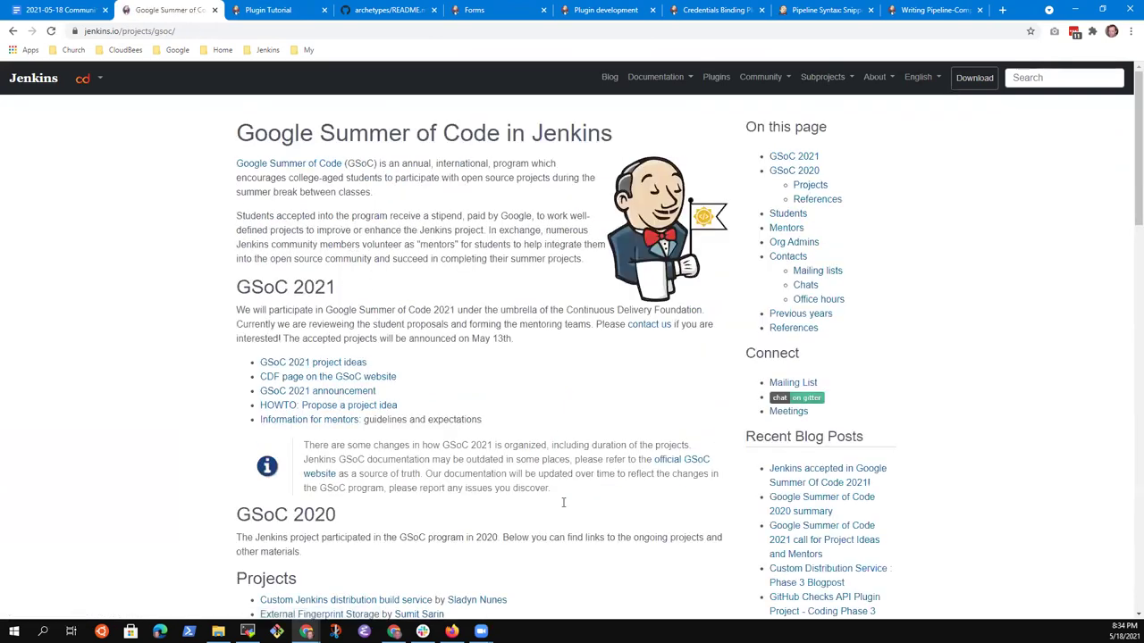
scroll(364, 435, down, 3)
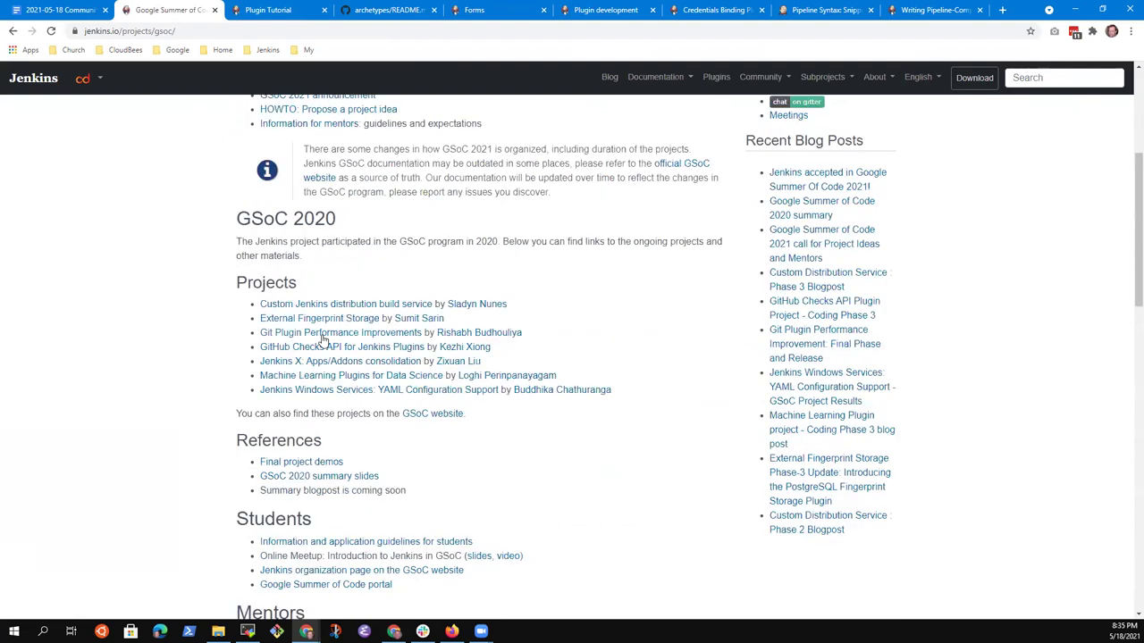
click(353, 333)
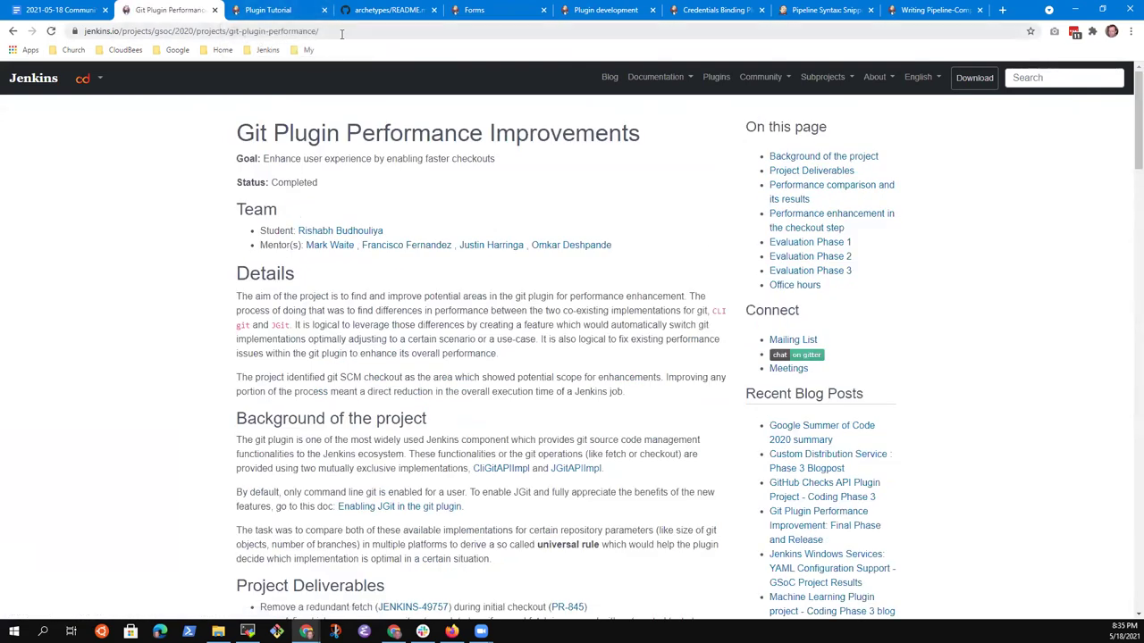
Look through the Git Plugin Performance Improvements project page and return to the Google Summer of Code page.
scroll(368, 237, down, 7)
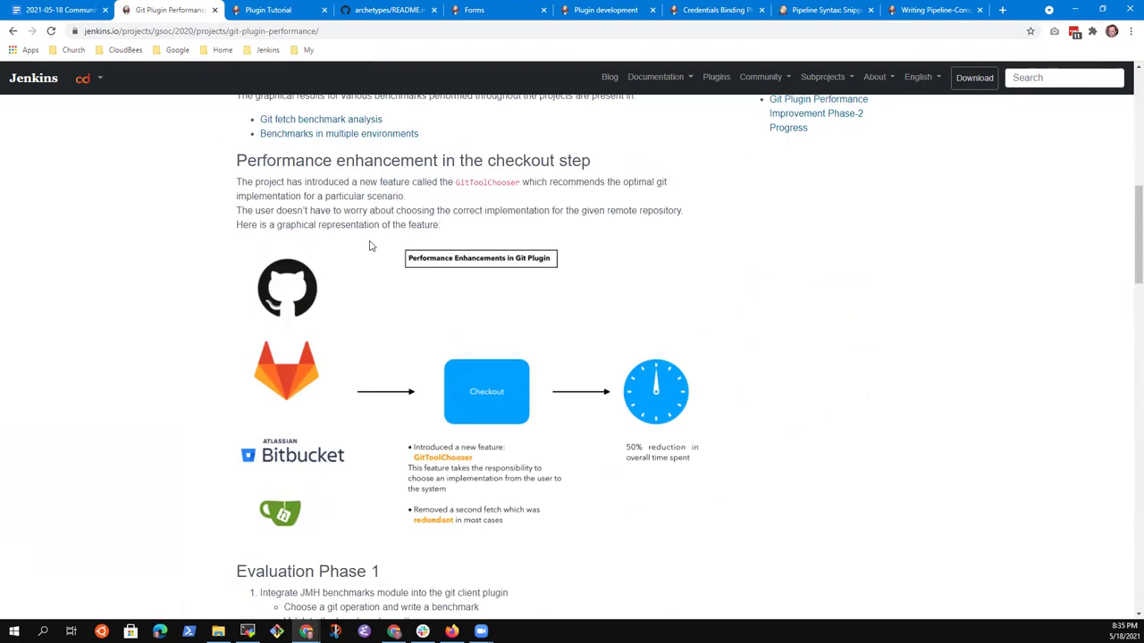
scroll(369, 246, down, 5)
scroll(369, 245, up, 10)
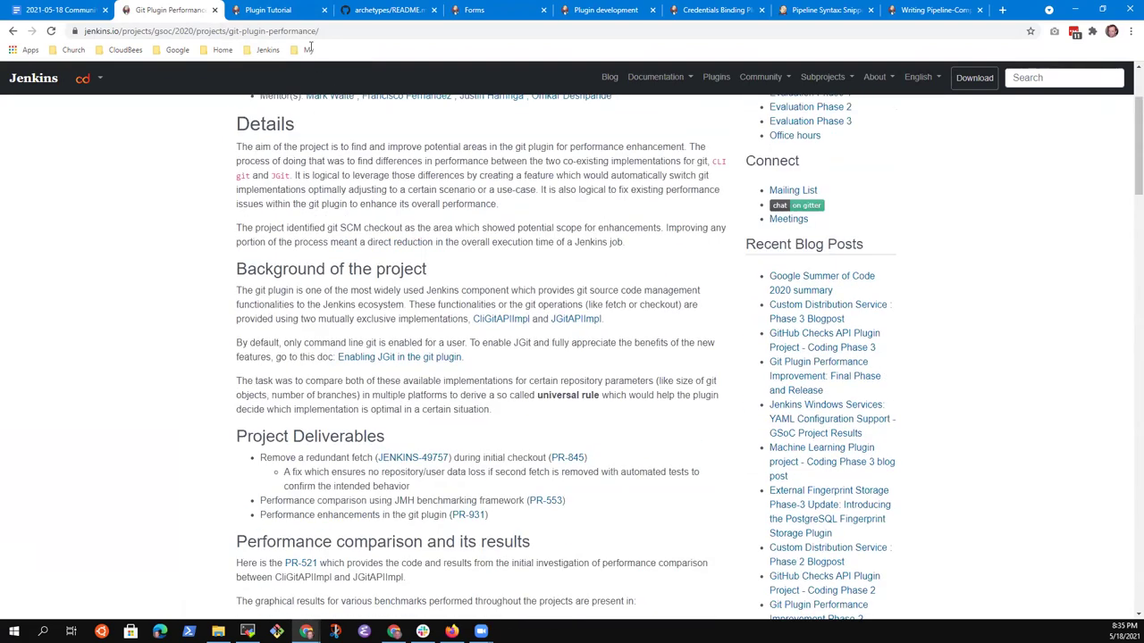
click(12, 30)
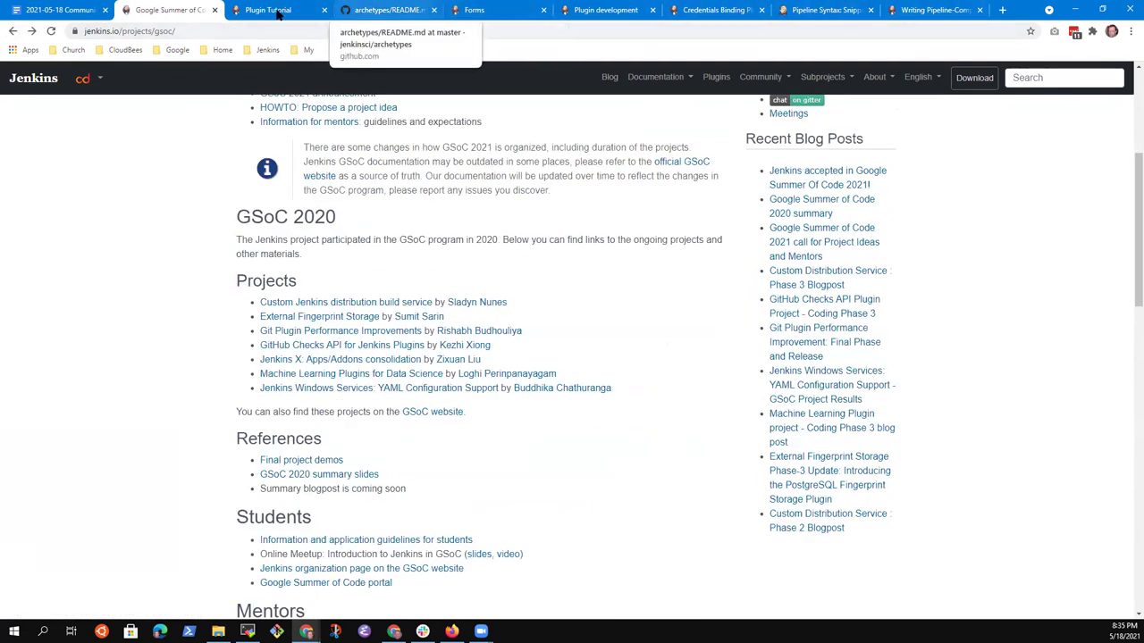
Insert "or PDF" after "Google Doc" in the project plan conversion item of the Community Bonding notes.
click(56, 10)
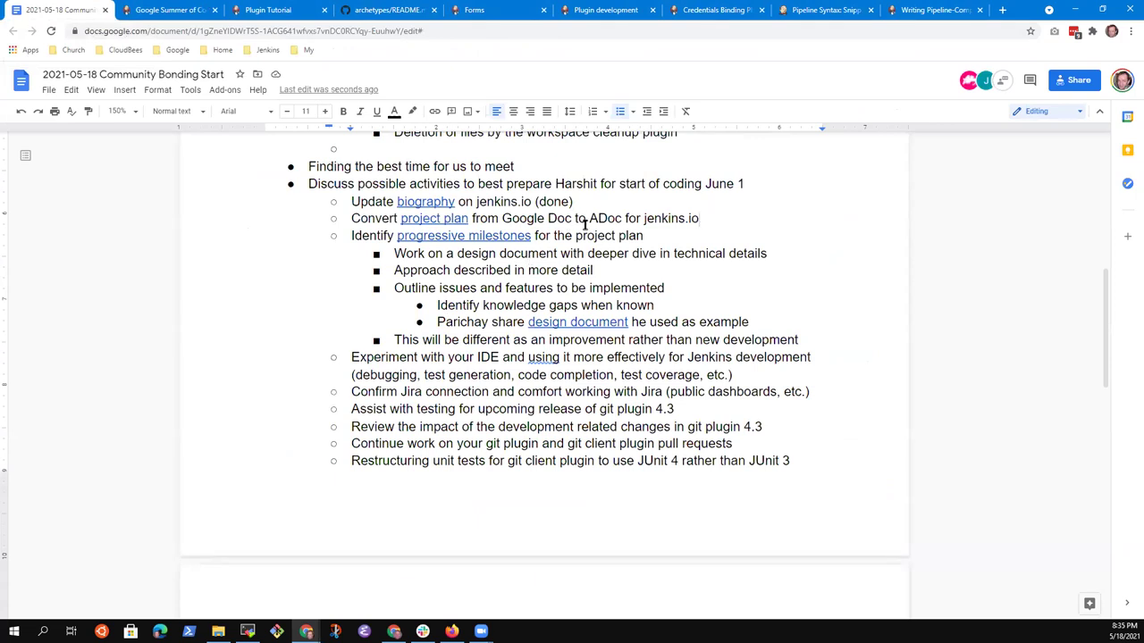
key(ctrl+Left)
key(ctrl+Left)
key(ctrl+Left)
text(o)
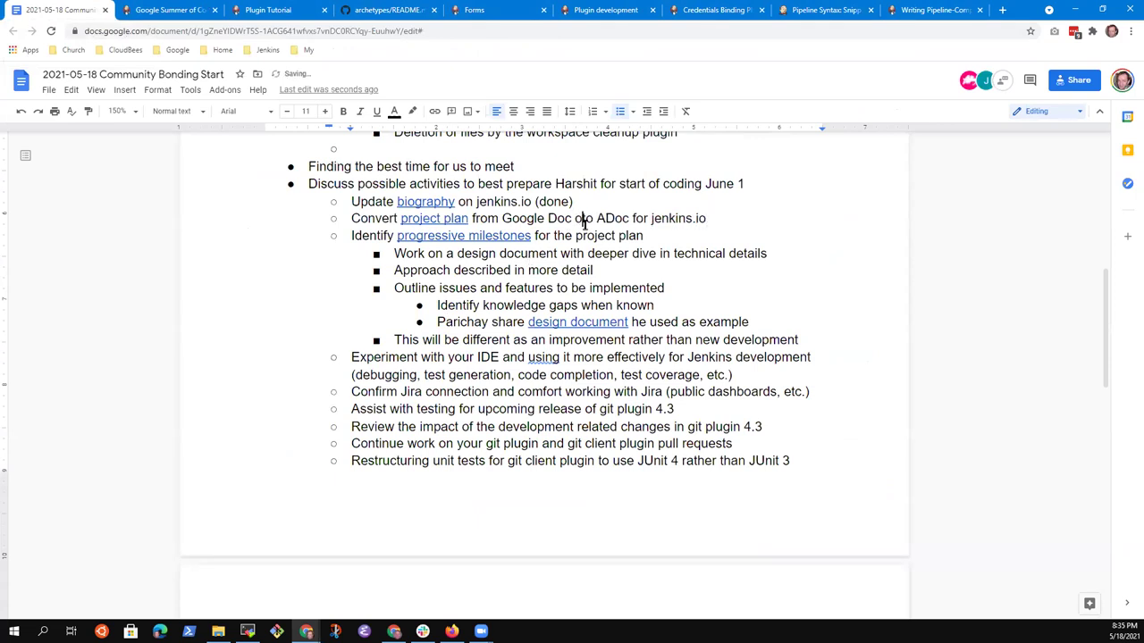
text(r PDF)
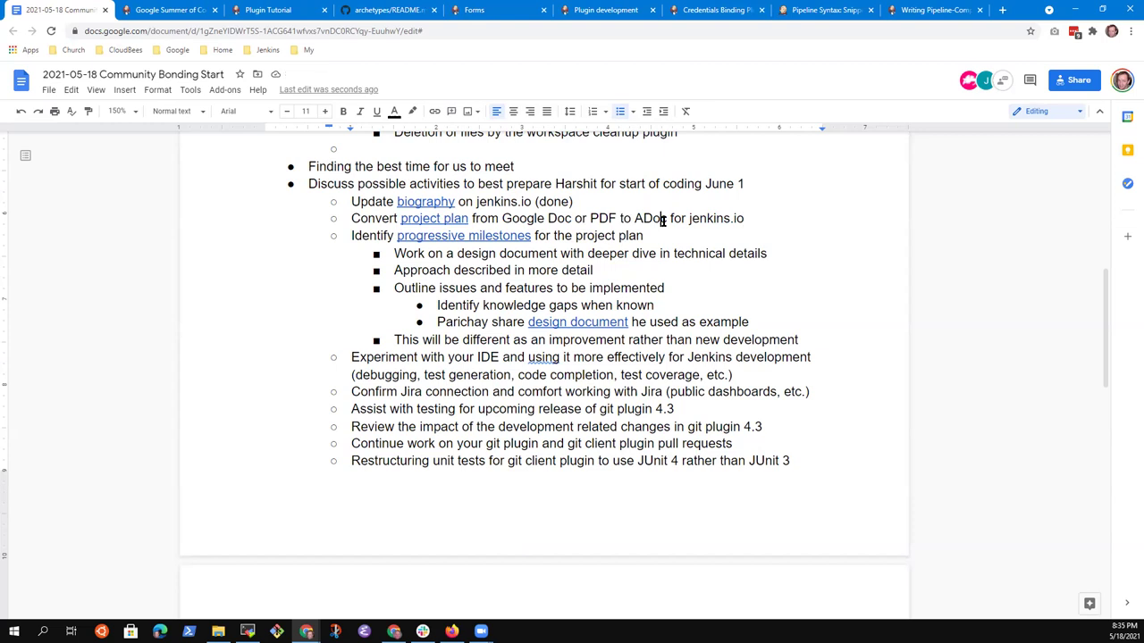
Review the progressive milestones item and highlight its sub-item "Work on a design document with deeper dive in technical details".
double_click(663, 221)
key(Down)
click(505, 237)
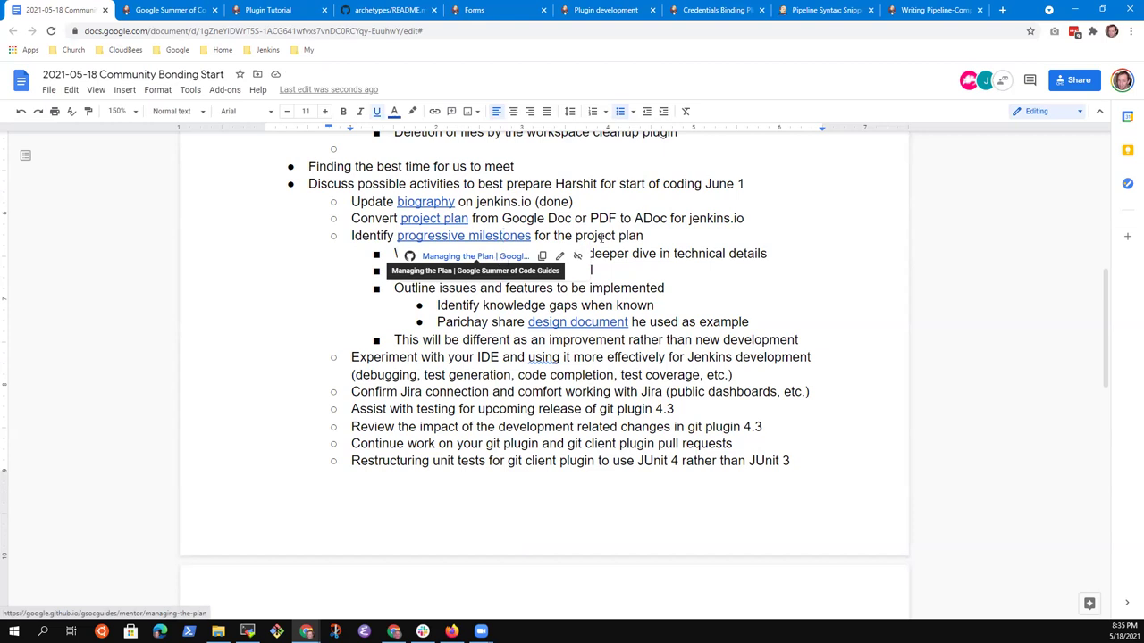
key(End)
key(Down)
key(Down)
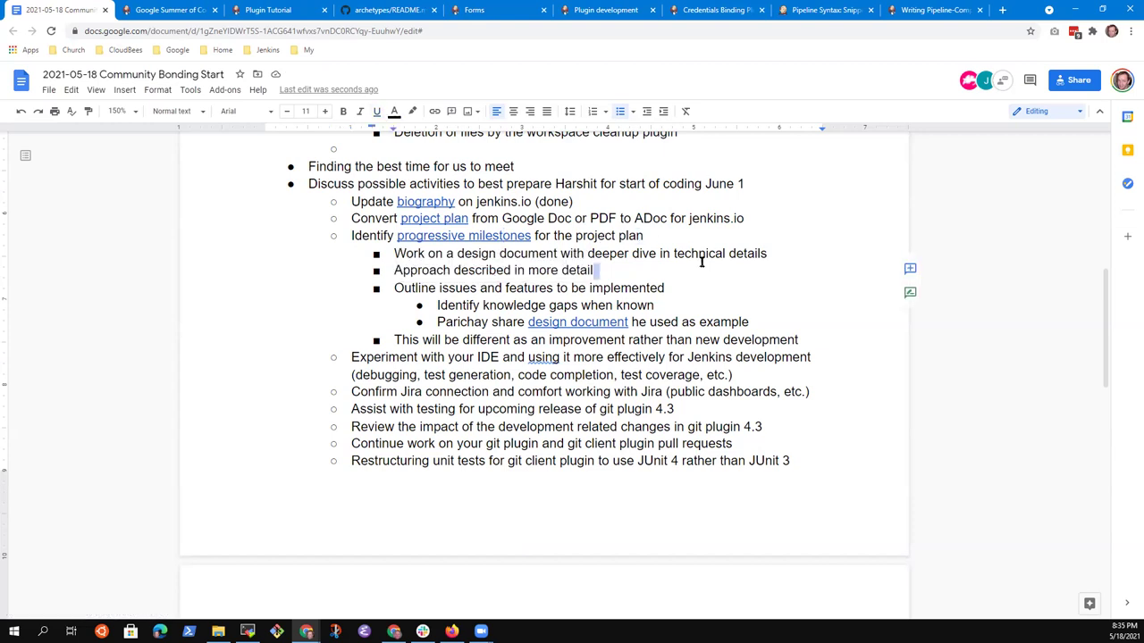
key(BackSpace)
key(shift+End)
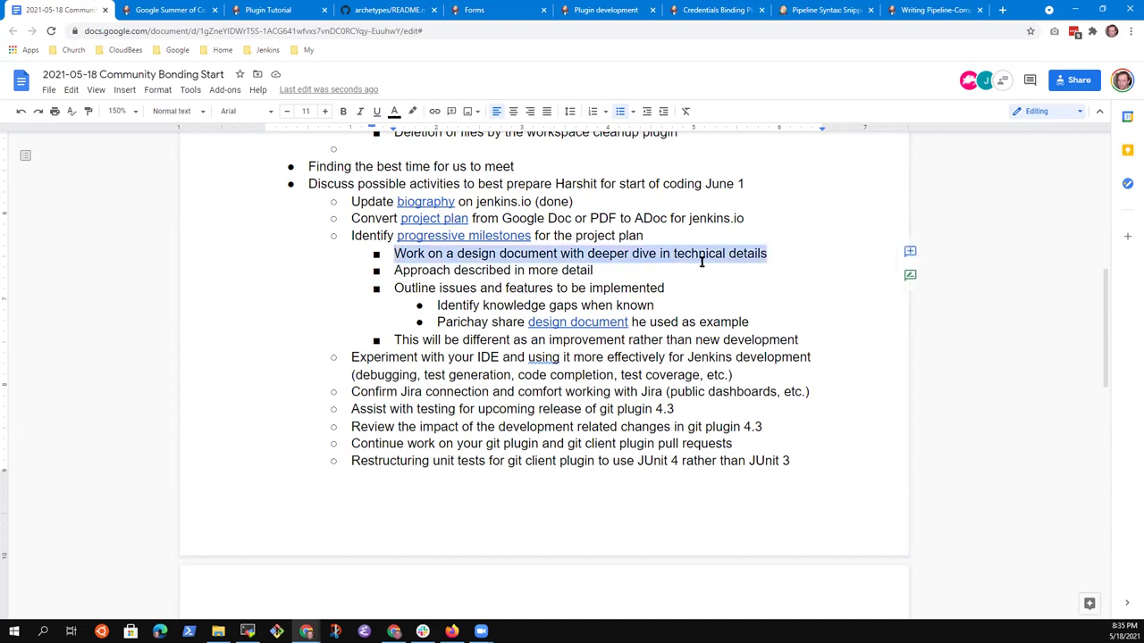
Go through the remaining milestone sub-items and open the example design document linked in the notes.
key(Down)
key(Down)
key(Down)
key(Down)
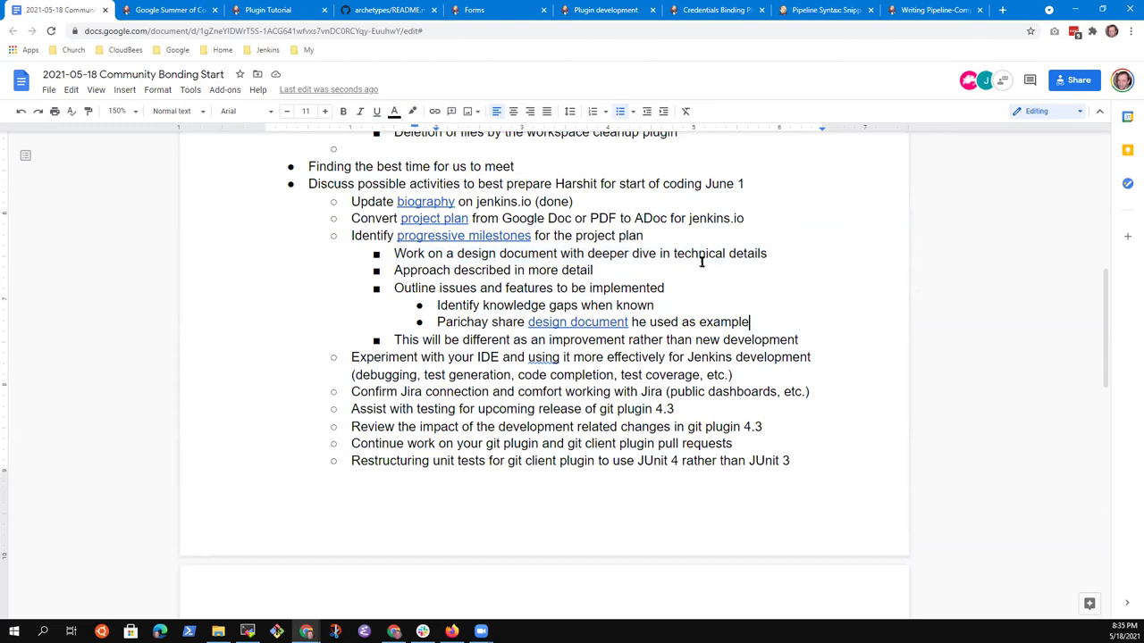
key(shift+End)
key(Down)
key(Home)
key(Down)
key(Home)
click(553, 322)
click(590, 344)
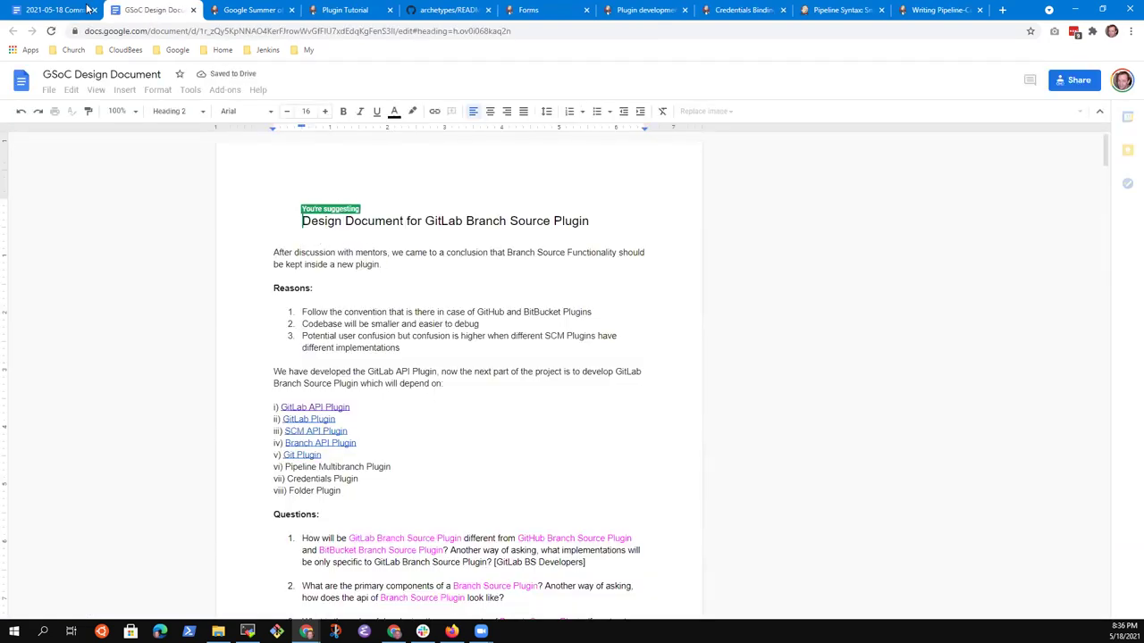
Revisit the design document item in the Community Bonding notes and switch back to the GSoC Design Document.
click(54, 10)
click(504, 323)
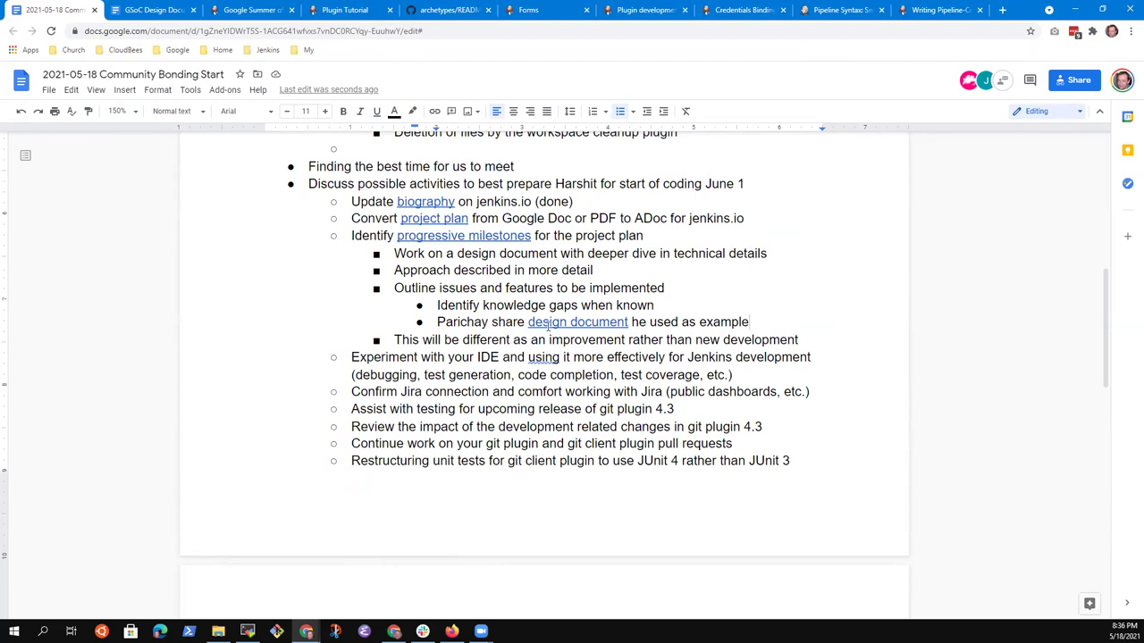
click(151, 11)
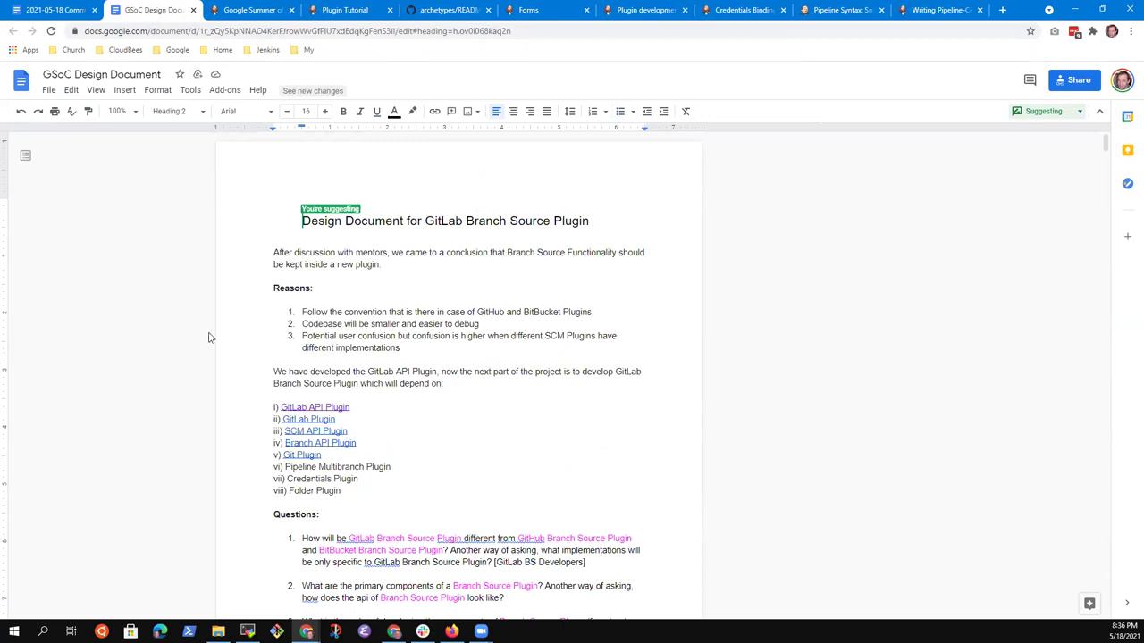
Return to the Community Bonding notes and delete the item "Assist with testing for upcoming release of git plugin 4.3".
click(49, 10)
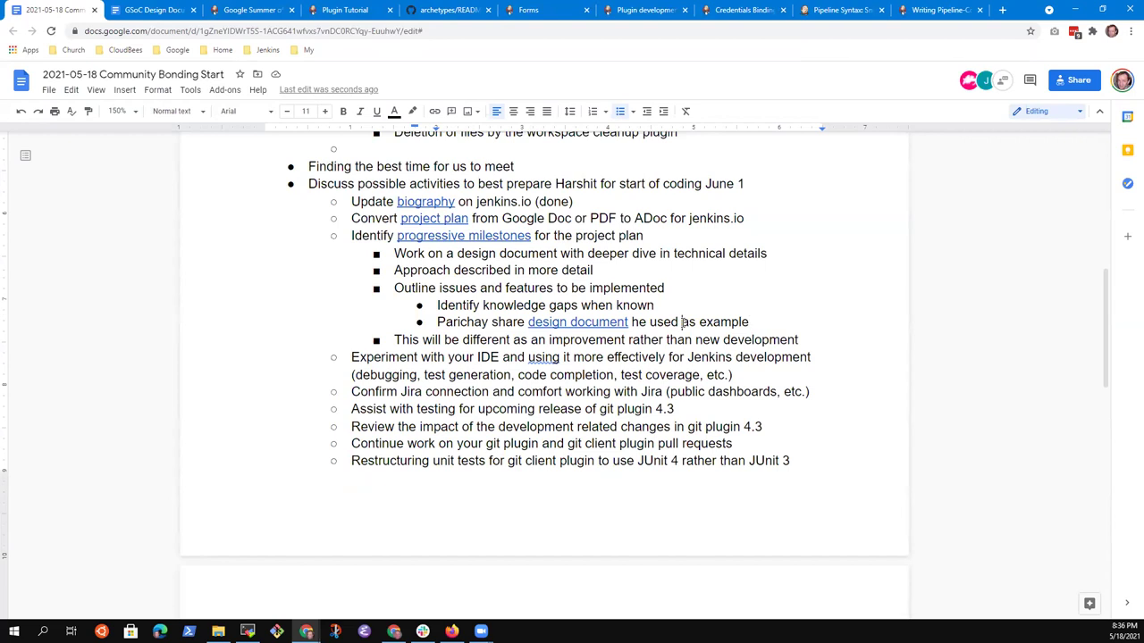
key(Up)
key(Up)
key(Up)
key(Up)
key(Home)
key(Down)
key(Down)
key(Down)
key(Down)
key(Down)
key(Home)
key(shift+Down)
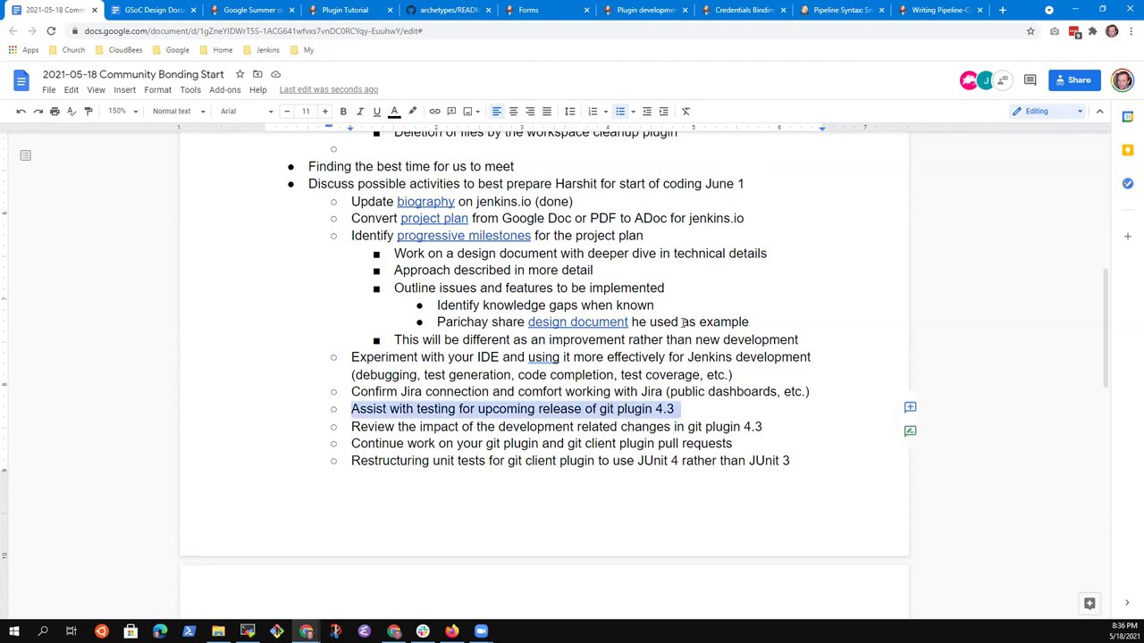
key(shift+Up)
key(shift+Down)
key(ctrl+x)
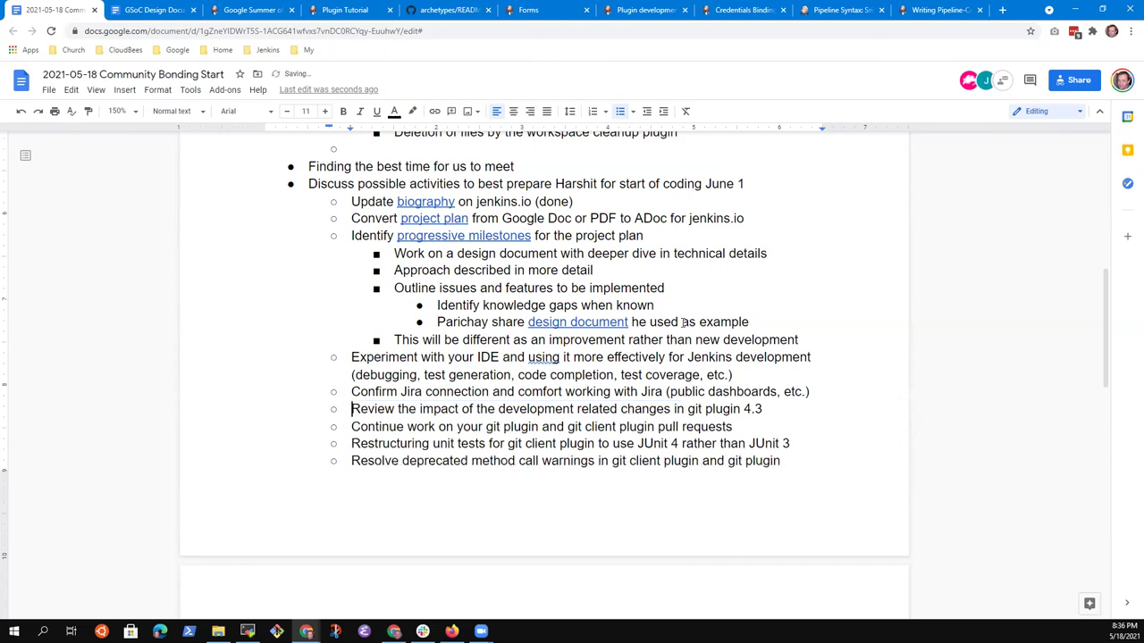
Delete the items about reviewing the impact of git plugin 4.3 changes and continuing work on git plugin and git client plugin pull requests.
key(shift+Down)
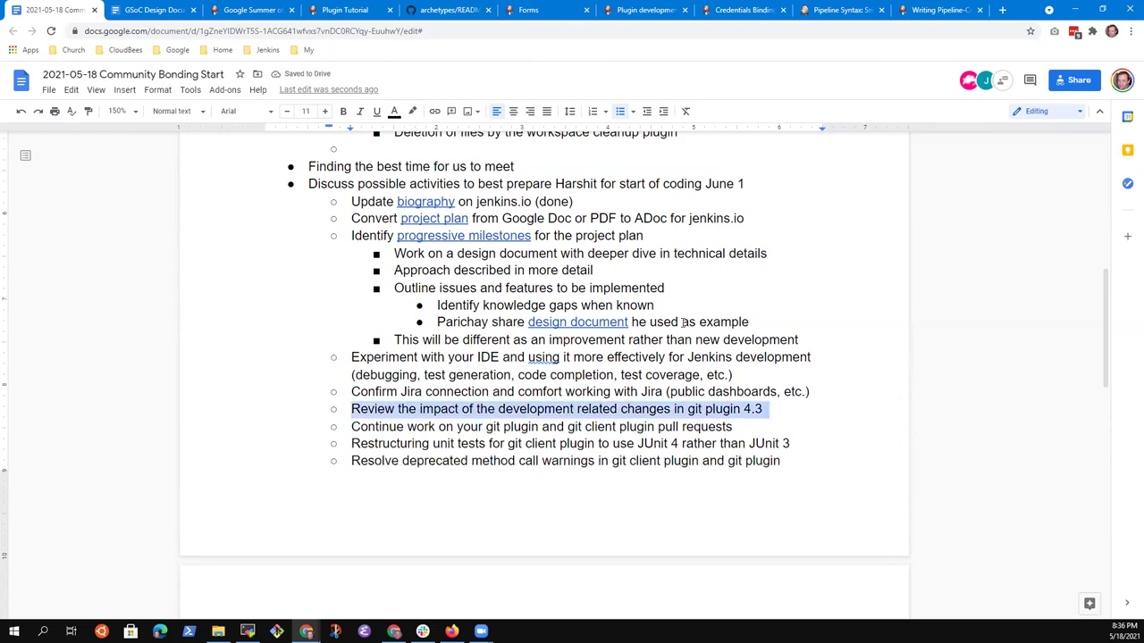
key(shift+Down)
key(ctrl+x)
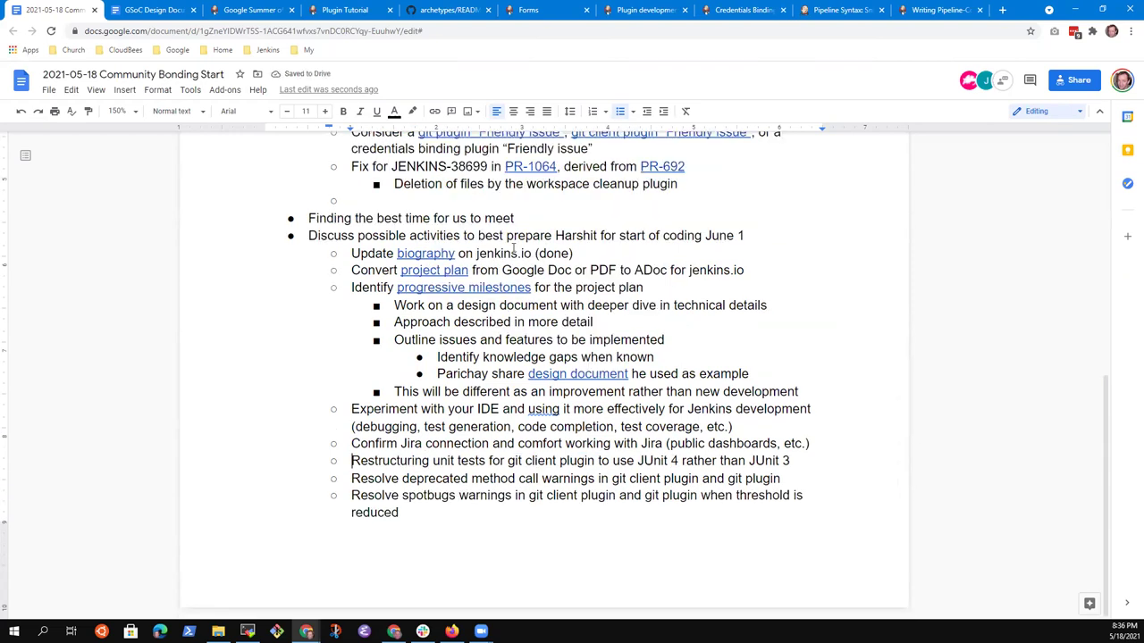
Delete the item "Restructuring unit tests for git client plugin to use JUnit 4 rather than JUnit 3".
triple_click(558, 462)
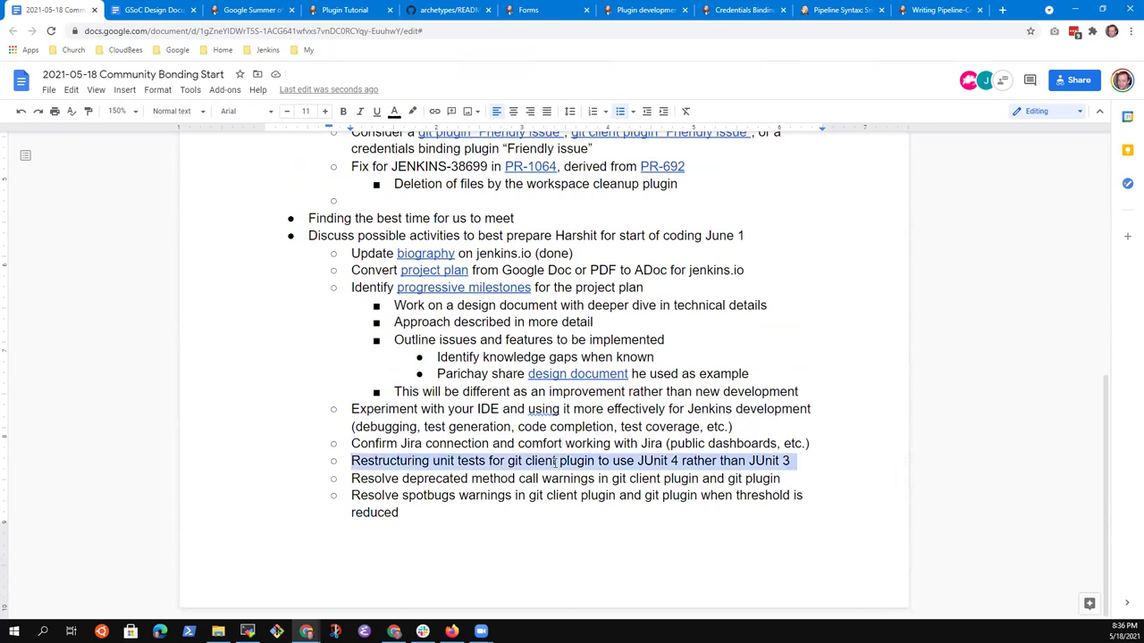
key(Down)
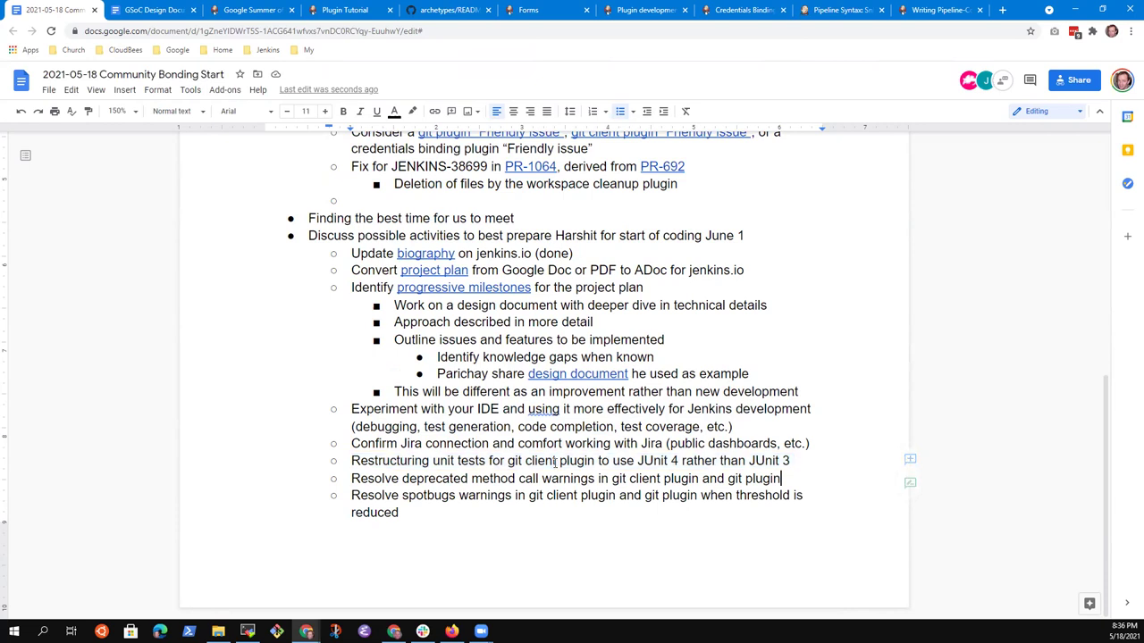
key(Home)
key(Up)
key(shift+Down)
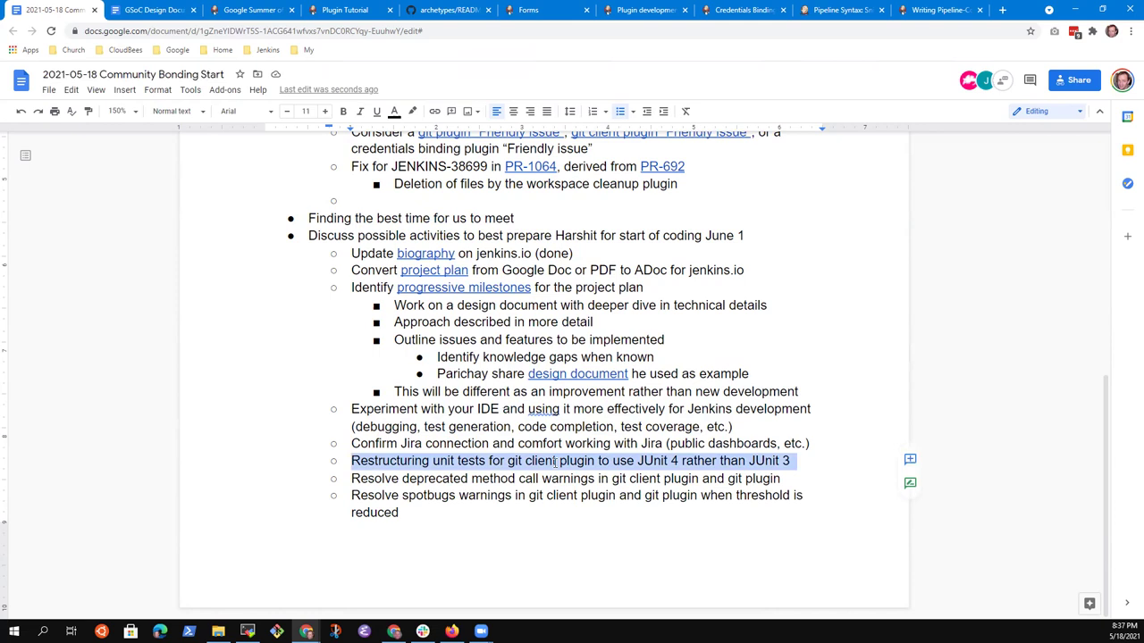
key(Delete)
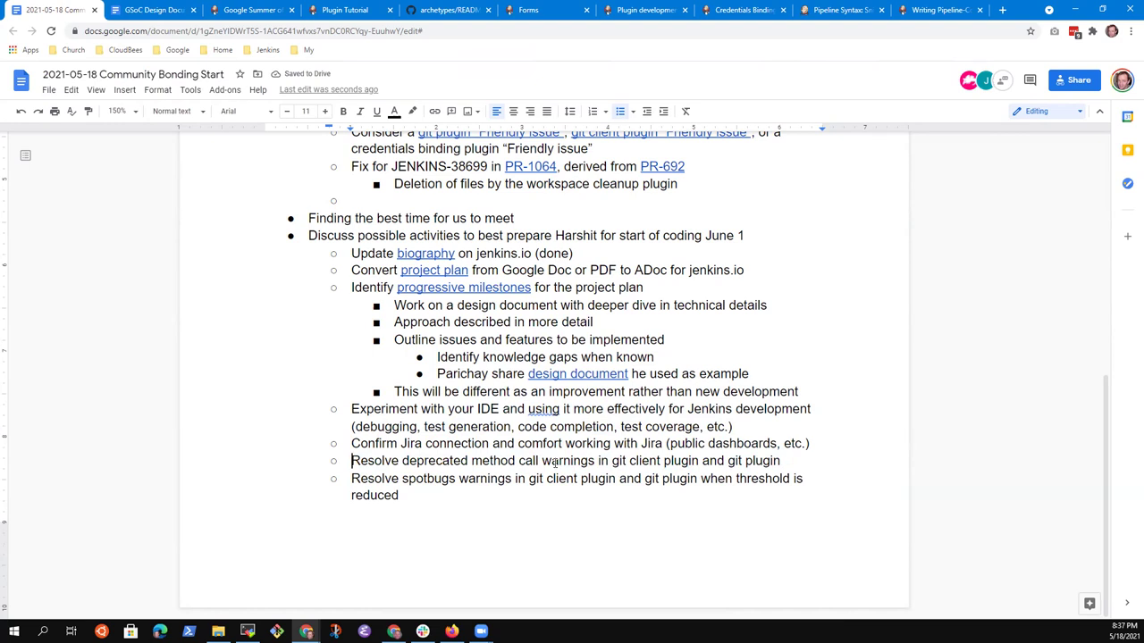
Delete the item about resolving spotbugs warnings, including its leftover empty bullet, at the end of the activities list.
key(Down)
key(Down)
key(Up)
key(shift+Down)
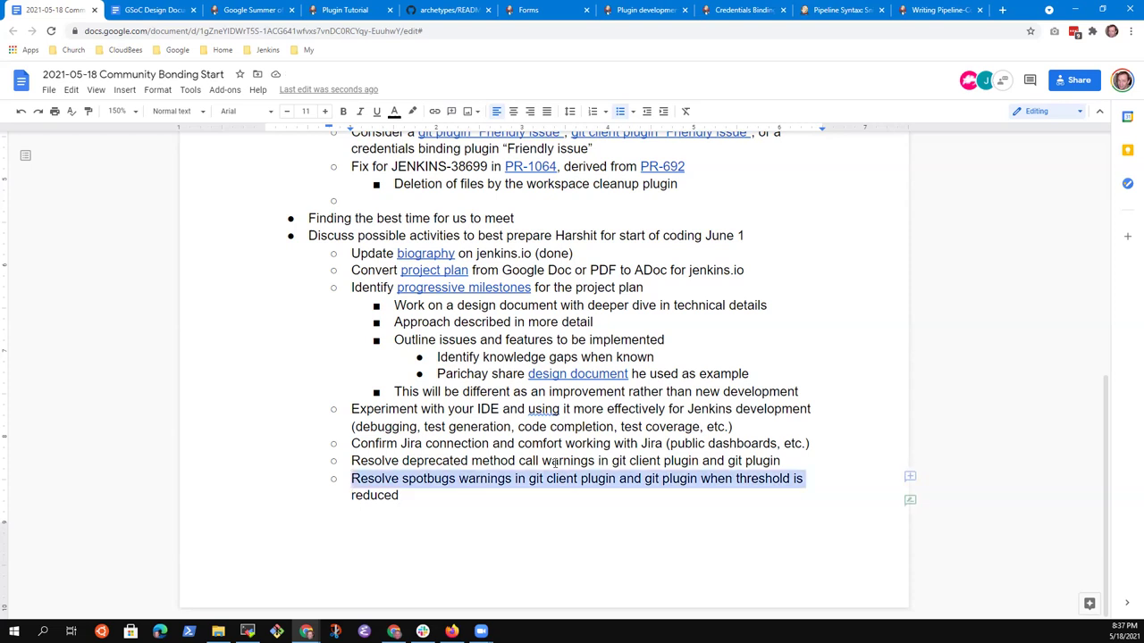
key(shift+Down)
key(BackSpace)
key(BackSpace)
key(BackSpace)
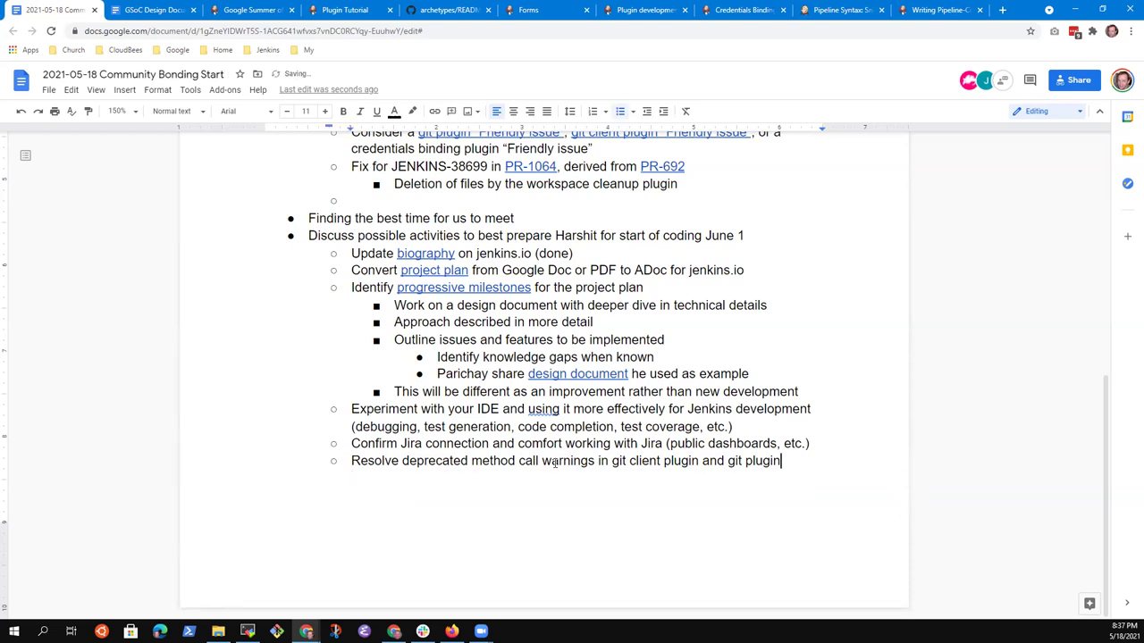
Add the activity "Create a design document that outlines plans in more detail" after the progressive milestones sub-items, at the same level as the milestones item.
key(Up)
key(Up)
key(Up)
key(Up)
key(Up)
key(Up)
key(Up)
key(Up)
key(Up)
key(Up)
key(Up)
key(Up)
key(Up)
key(Up)
key(Down)
key(Down)
key(Down)
key(Down)
key(Down)
key(Down)
key(Down)
key(Down)
key(Up)
key(Up)
key(Up)
key(Down)
key(Down)
key(Down)
key(Down)
key(Down)
key(Down)
key(End)
key(Return)
key(shift+Tab)
text(Crea)
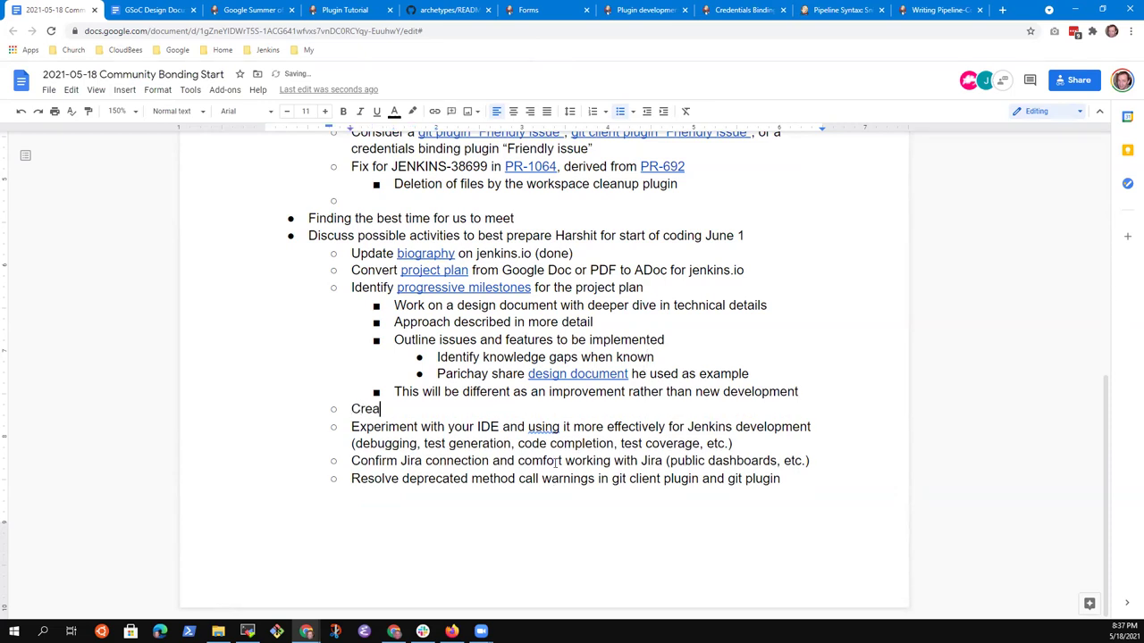
text(te a design docu)
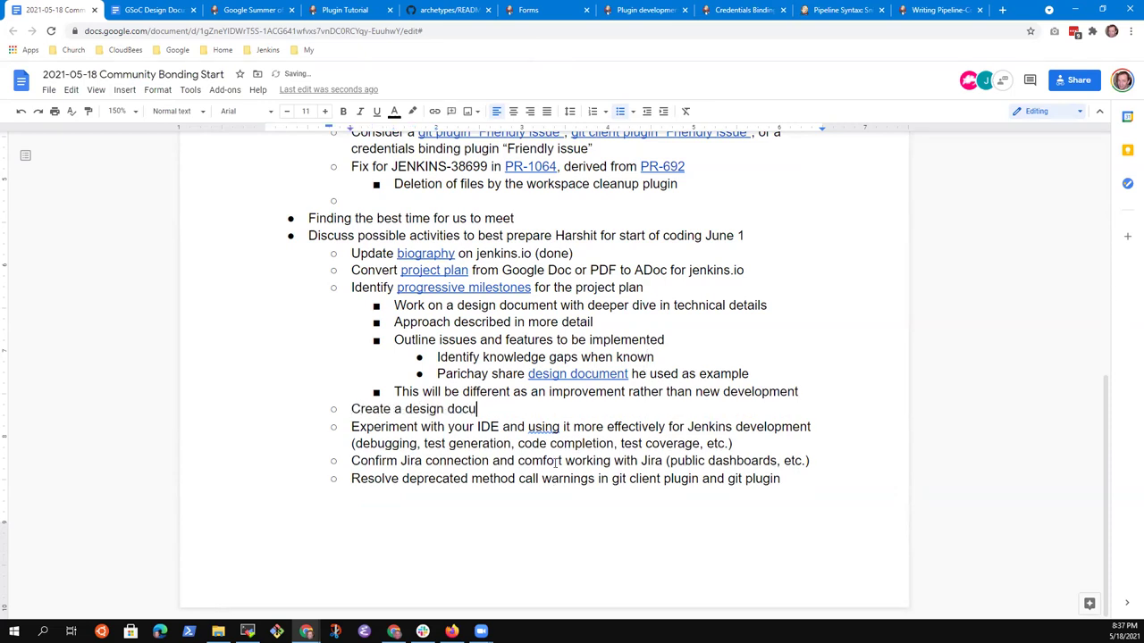
text(ment that outlines plans in more detail)
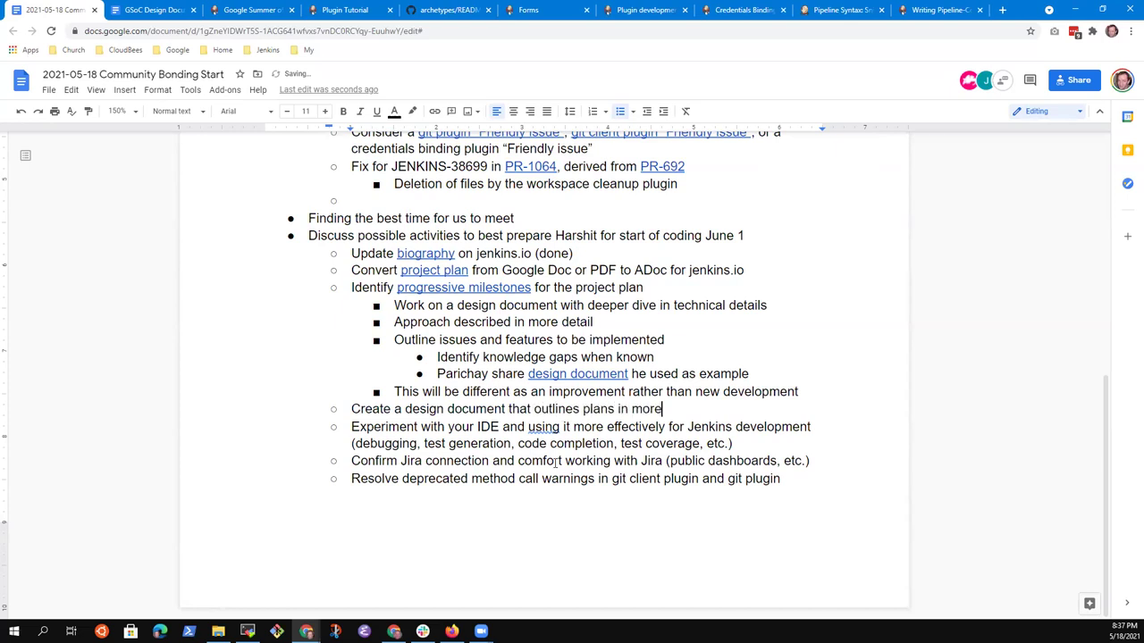
Reword the IDE item to read "use it effectively" instead of "using it more effectively".
key(ctrl+Left)
key(ctrl+Left)
key(ctrl+Left)
key(ctrl+Left)
key(Down)
key(ctrl+Right)
key(ctrl+Right)
key(ctrl+Right)
key(ctrl+Right)
key(Left)
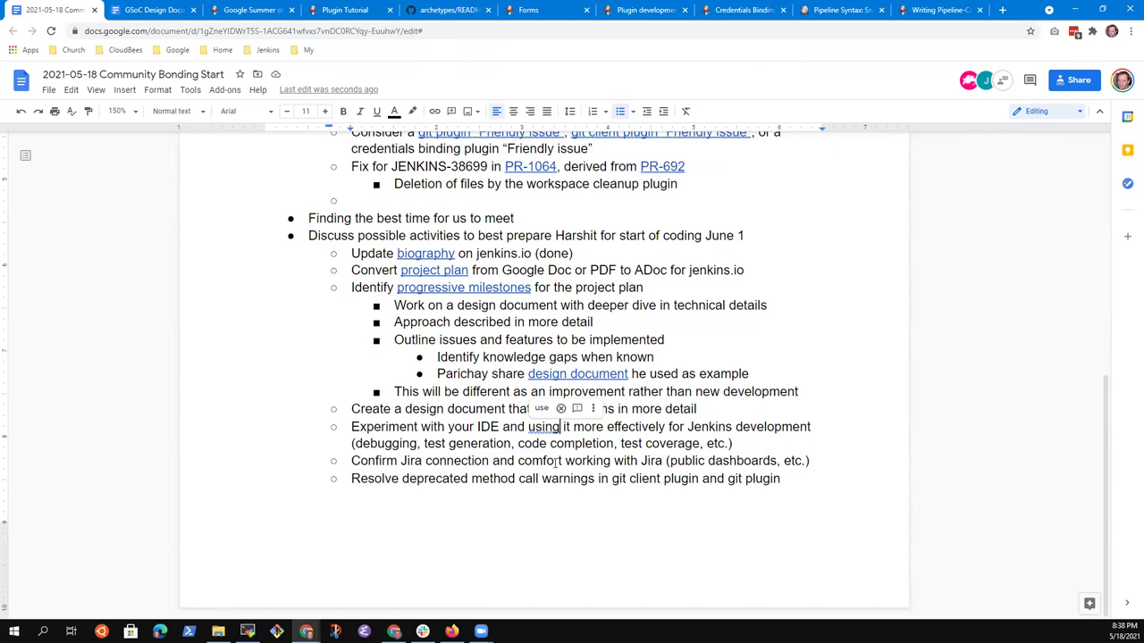
key(ctrl+shift+Left)
text(use)
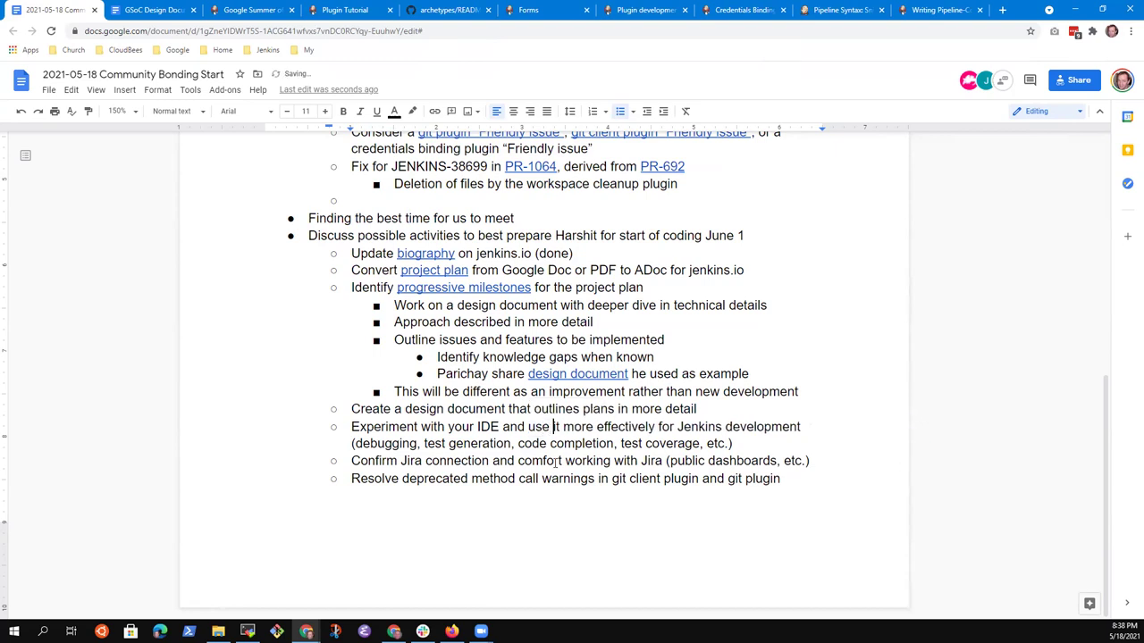
key(ctrl+shift+Right)
key(Delete)
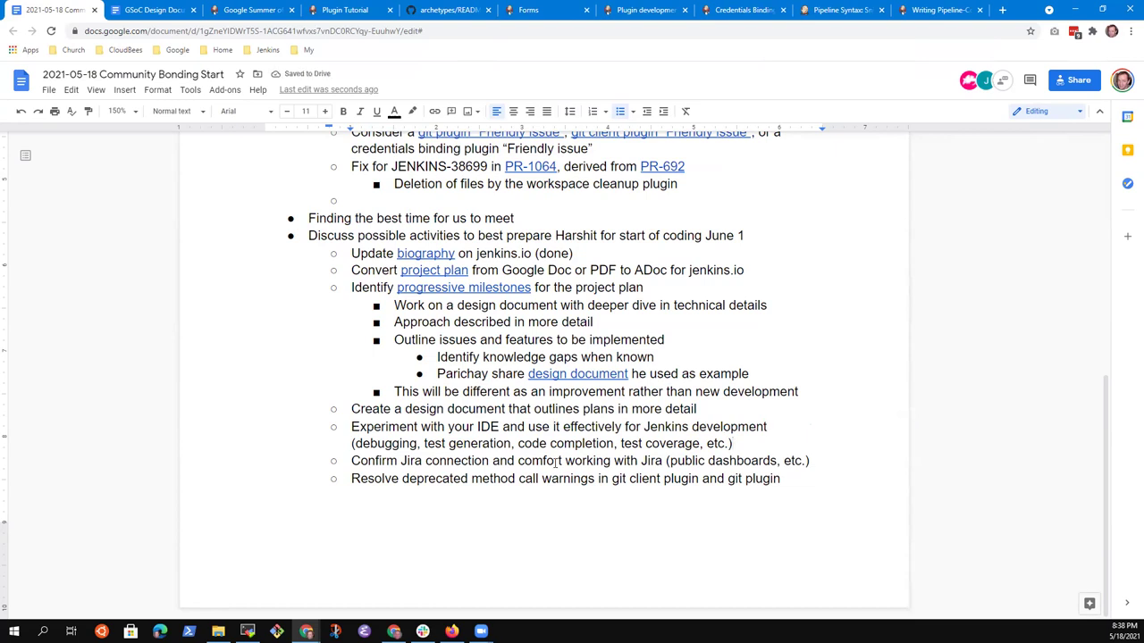
Try to add a "Credentials binding" sub-item under the Jira connection item.
key(Down)
key(Home)
key(shift+End)
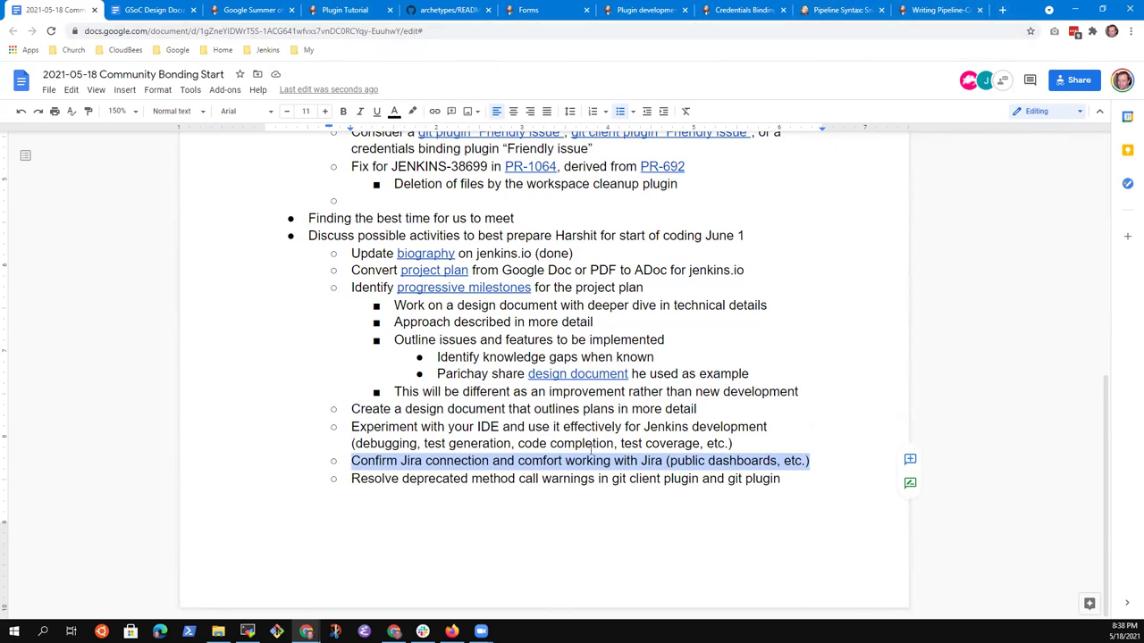
key(Right)
key(Return)
key(Tab)
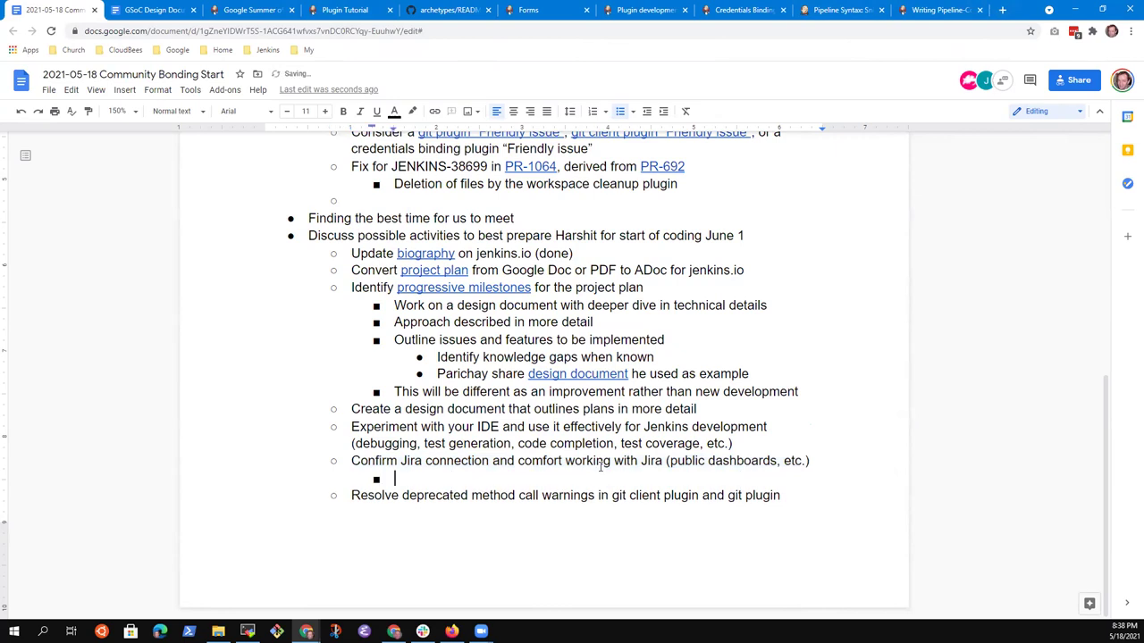
text(Credentials binding)
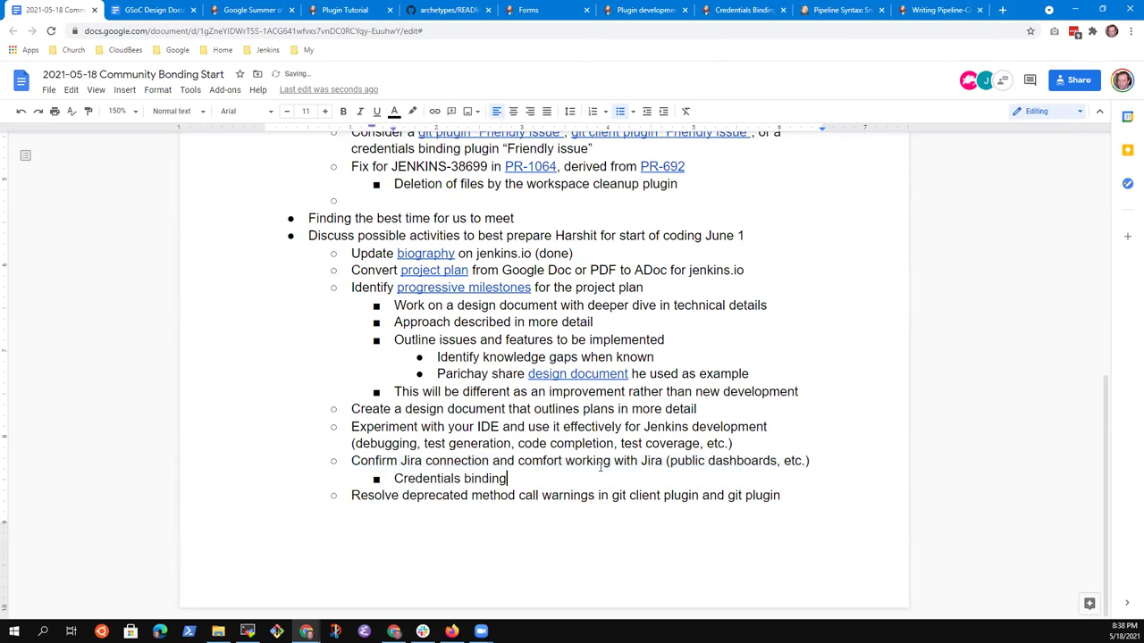
key(shift+Home)
key(BackSpace)
key(BackSpace)
key(BackSpace)
key(Up)
key(Up)
key(Up)
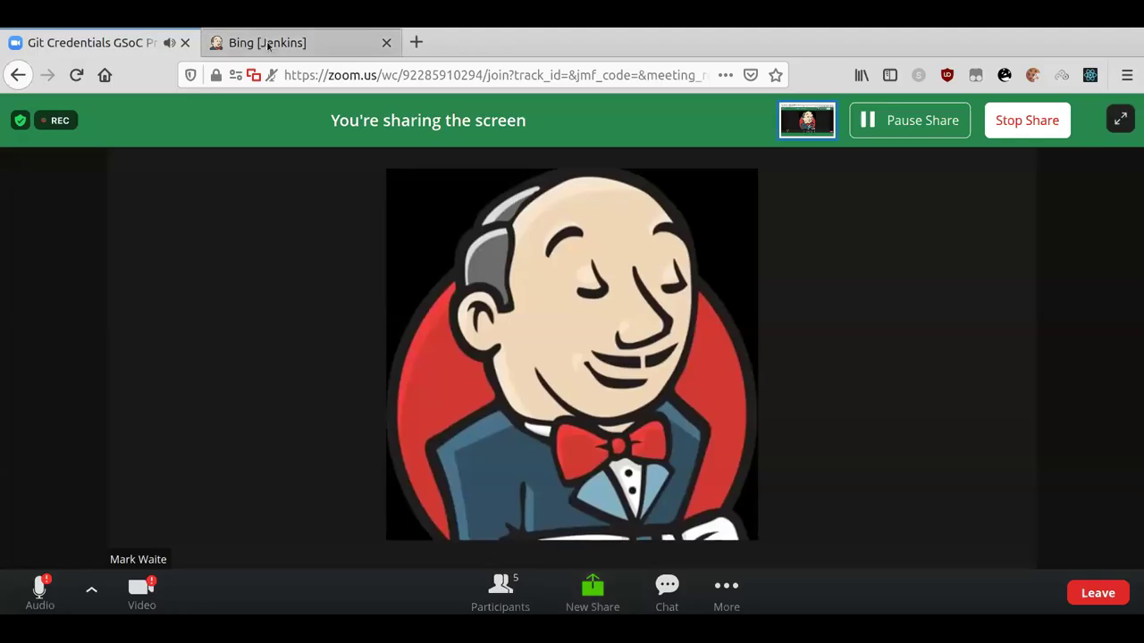
Switch to the Bing pipeline job in Jenkins, open its configuration and examine the Build Triggers section.
click(267, 45)
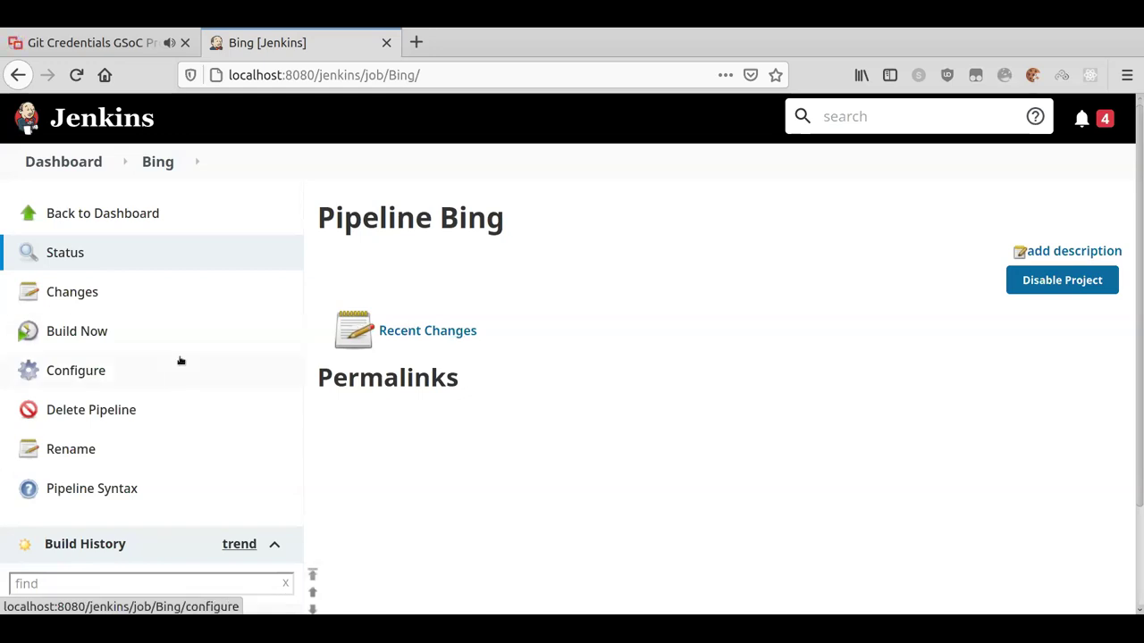
click(73, 377)
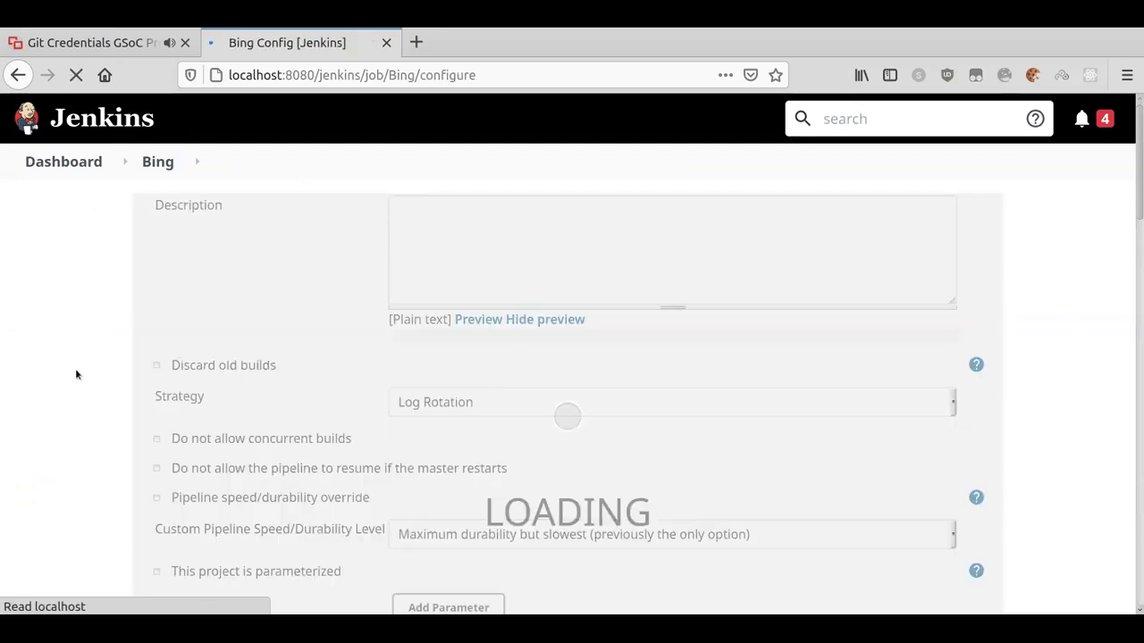
scroll(312, 312, down, 5)
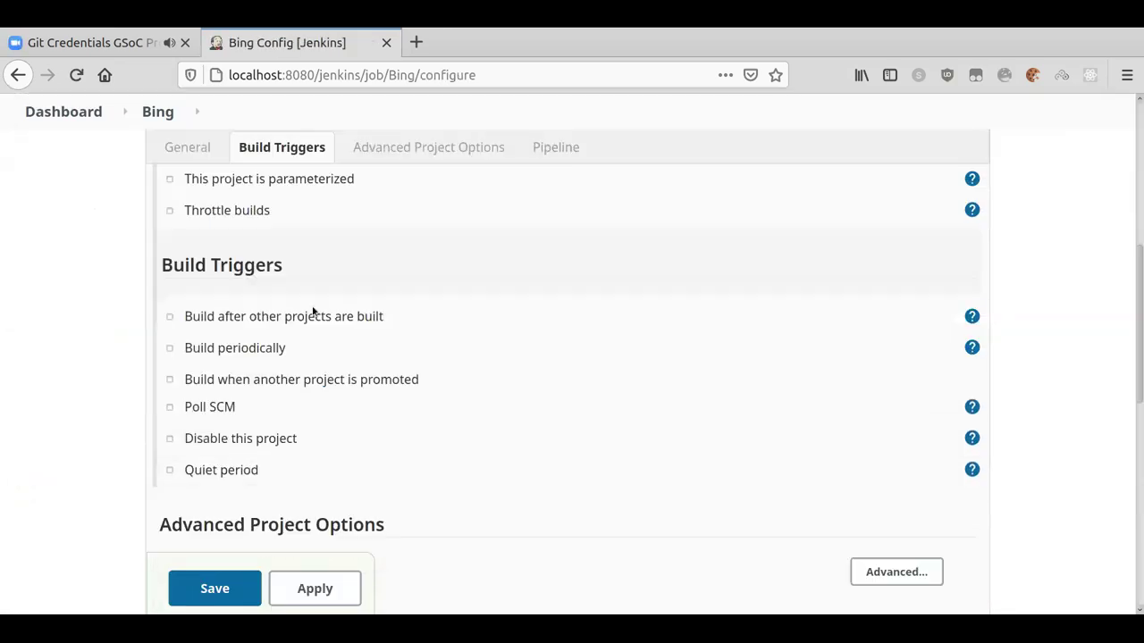
triple_click(180, 242)
click(276, 230)
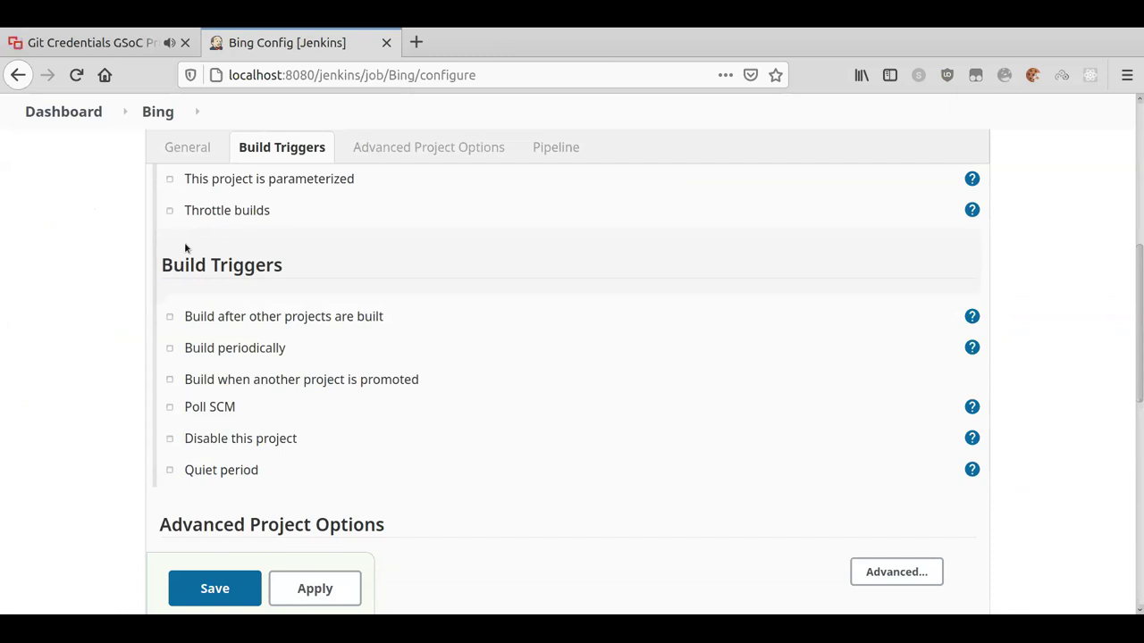
Examine the Pipeline section of the Bing job configuration, from the script definition to the Groovy Sandbox and Pipeline Syntax options.
scroll(340, 251, down, 7)
scroll(363, 260, up, 2)
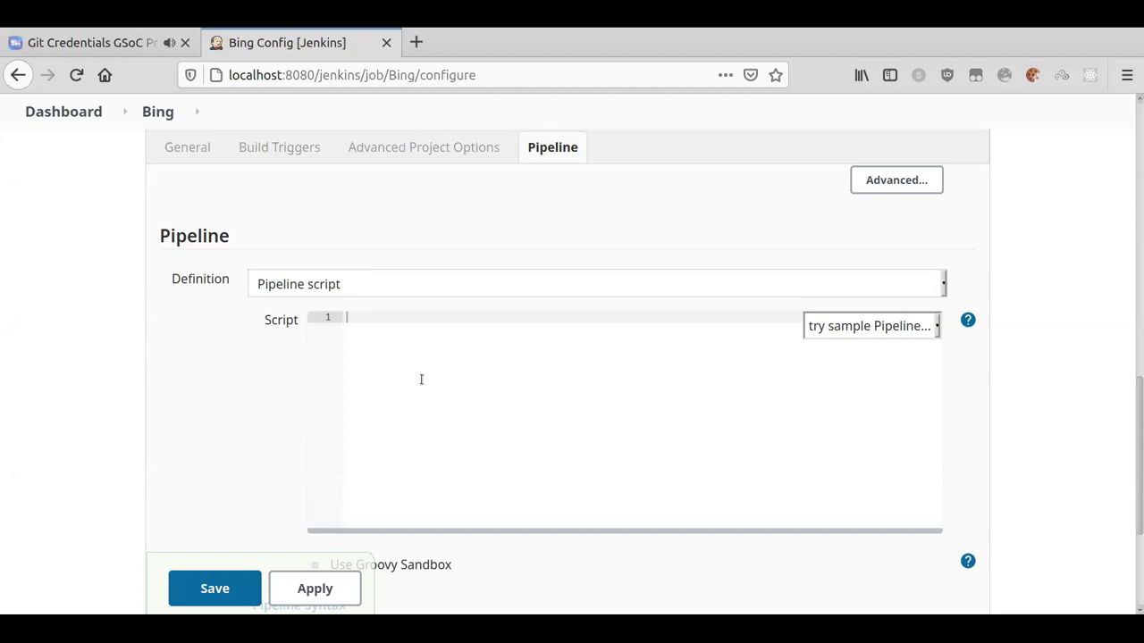
scroll(279, 371, down, 2)
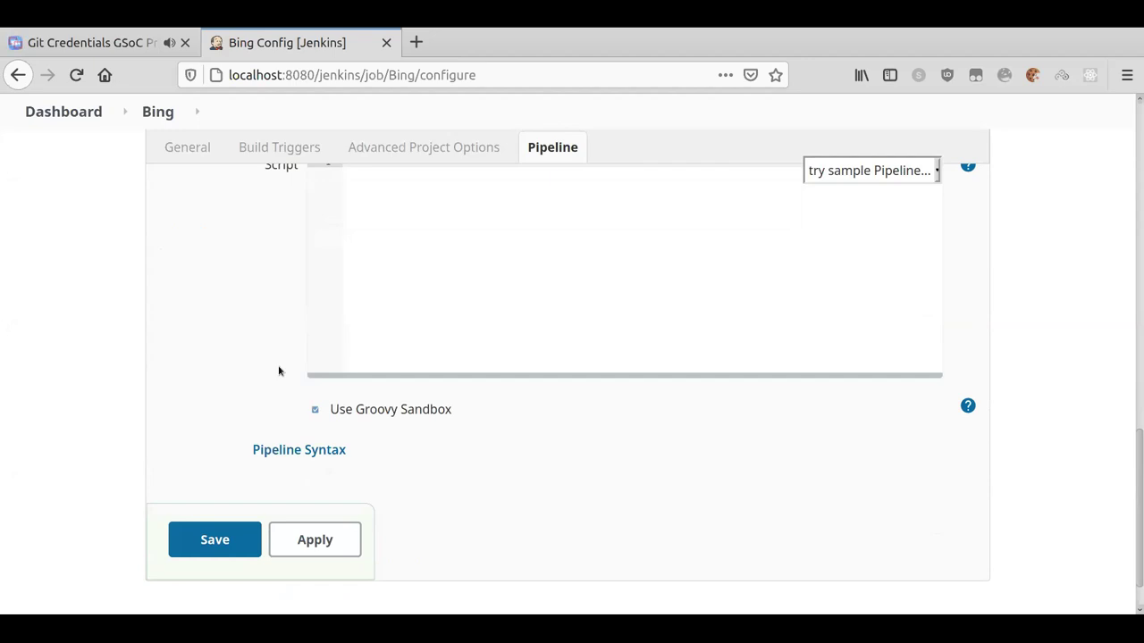
scroll(279, 371, up, 1)
scroll(279, 370, up, 3)
scroll(279, 370, down, 3)
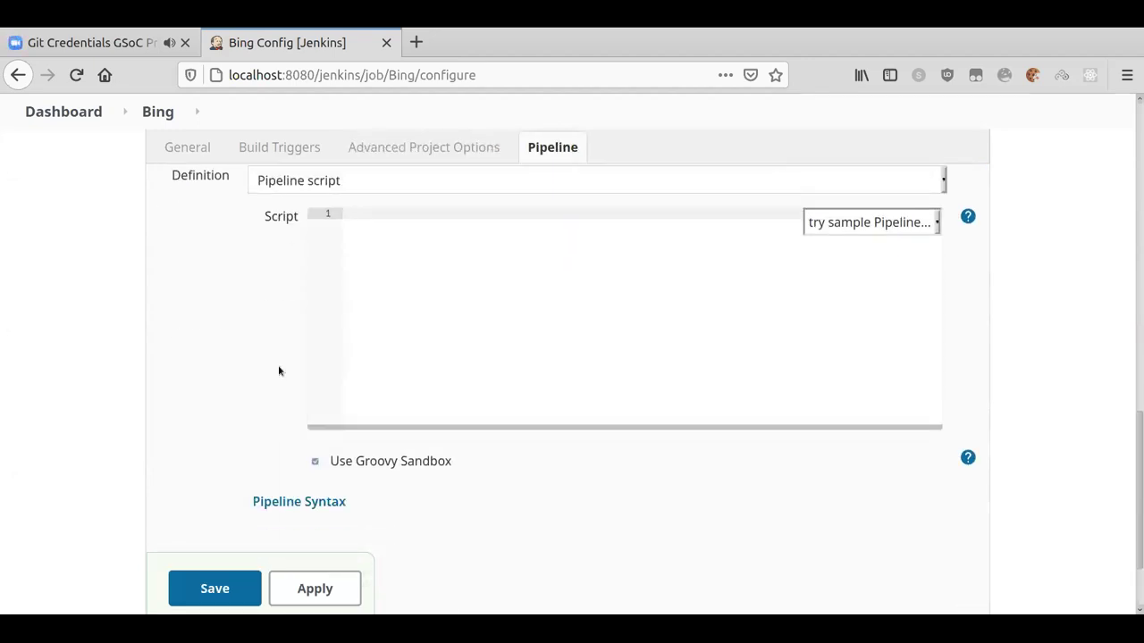
scroll(279, 371, down, 1)
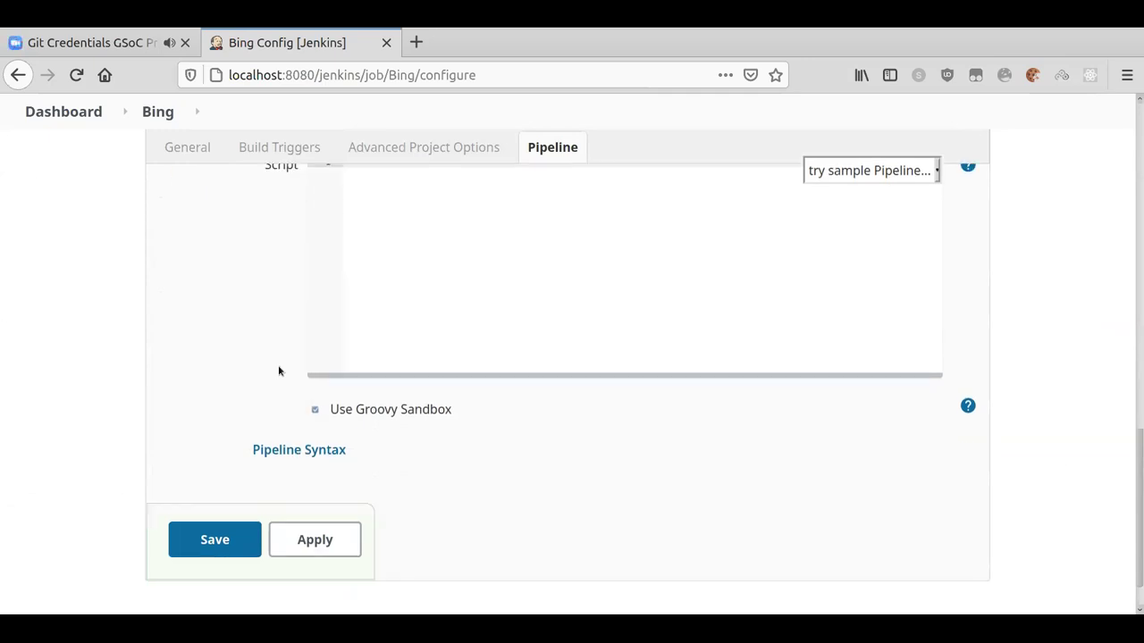
scroll(279, 371, up, 2)
scroll(279, 371, down, 3)
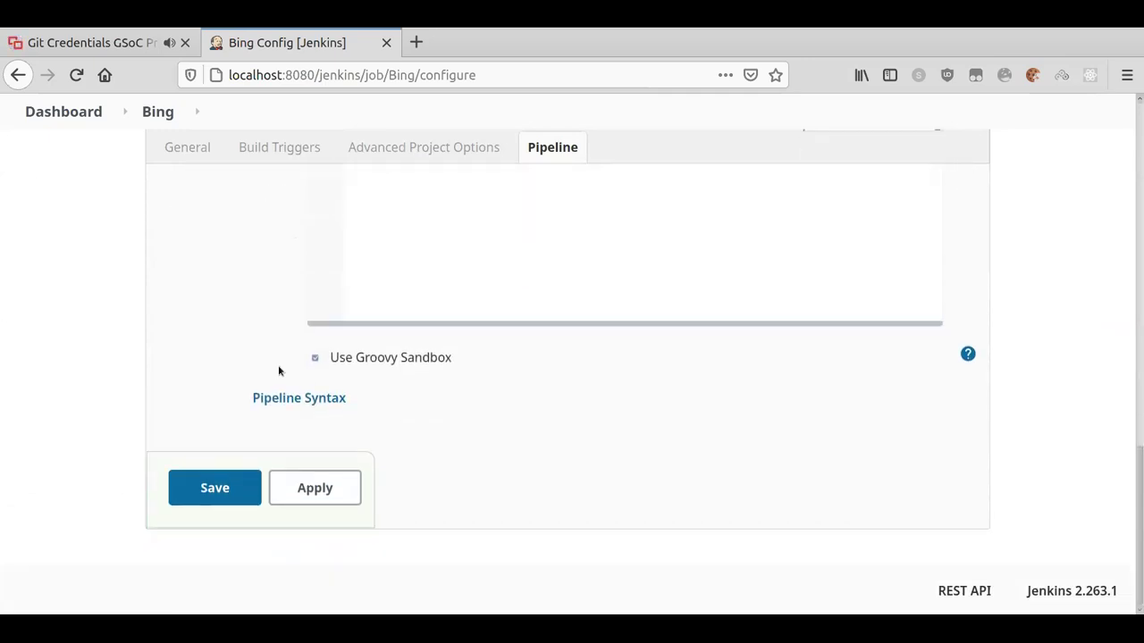
scroll(278, 371, up, 2)
scroll(279, 371, up, 6)
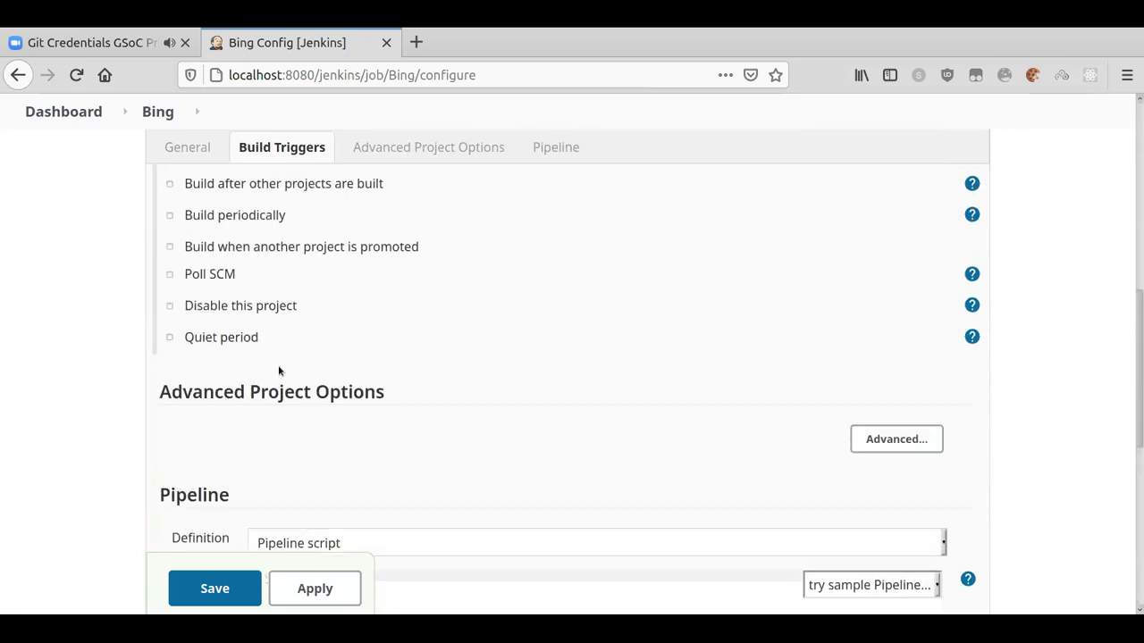
Examine the General options of the Bing job for settings preceding the Build Triggers.
scroll(278, 371, up, 8)
scroll(279, 371, down, 4)
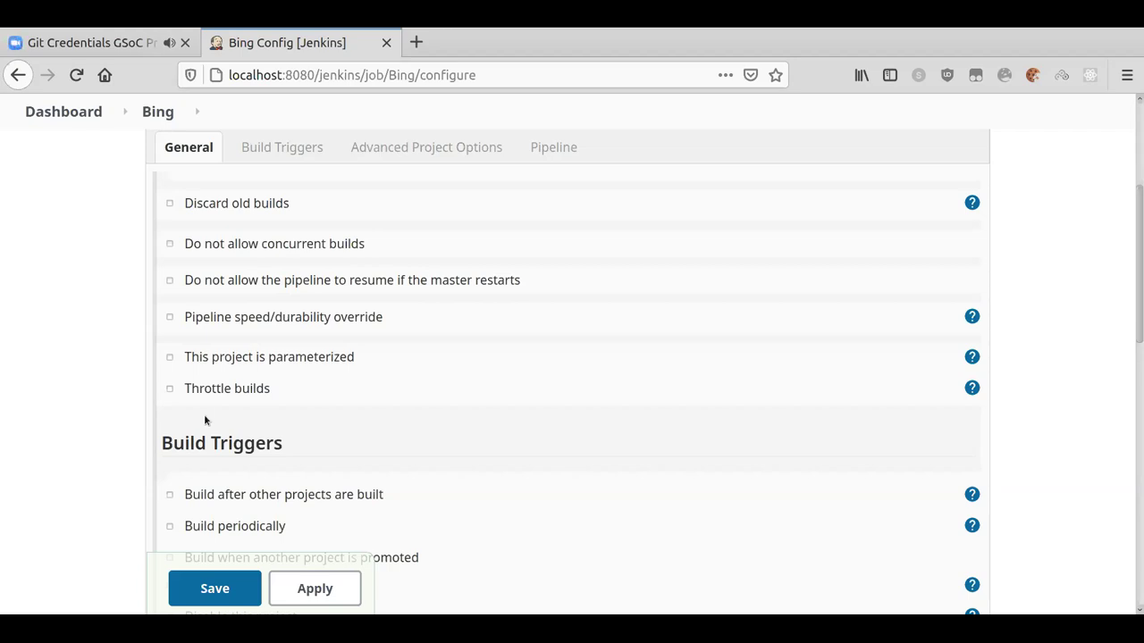
scroll(204, 420, down, 5)
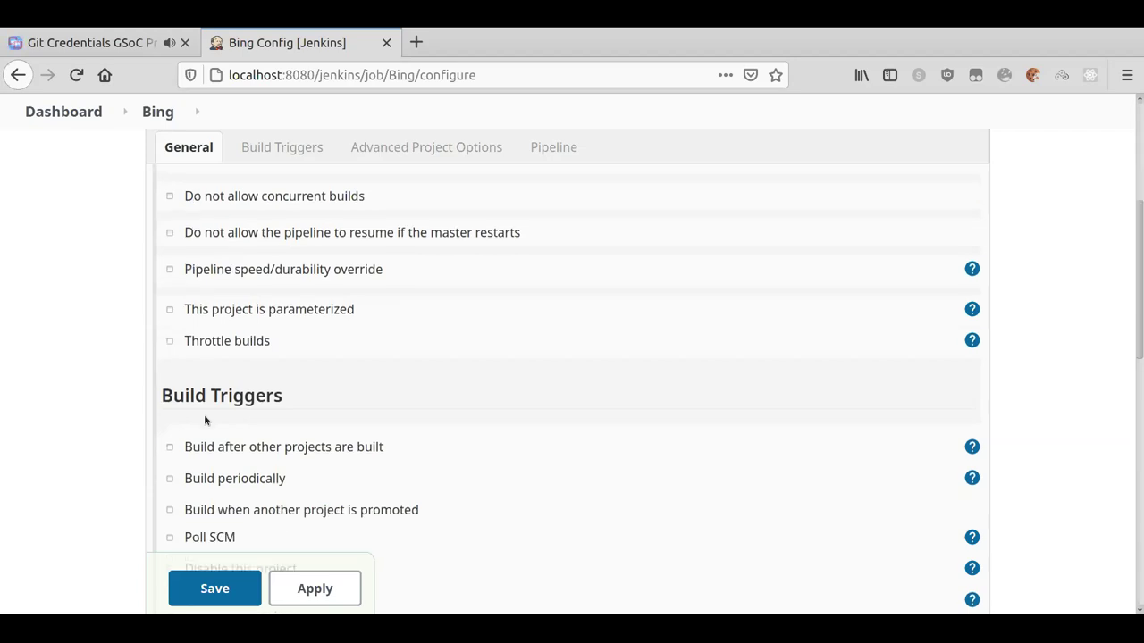
scroll(204, 420, up, 4)
scroll(204, 414, up, 5)
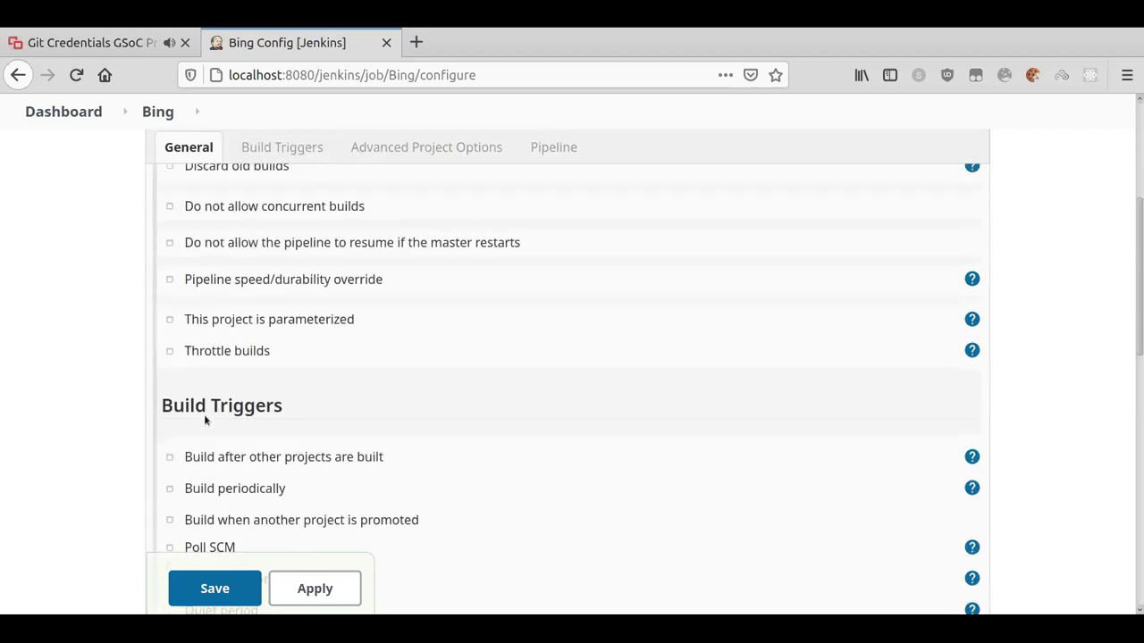
scroll(204, 414, down, 4)
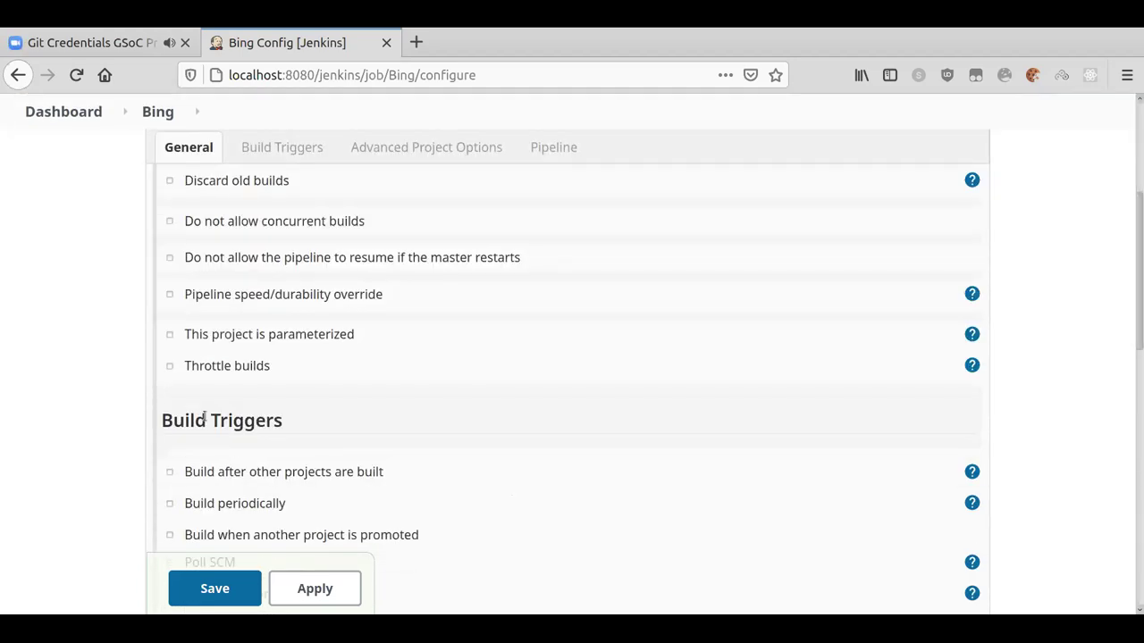
Examine the Pipeline section of the Bing job's configuration at 120% zoom, covering the Script editor, Groovy Sandbox and Pipeline Syntax.
scroll(204, 416, down, 10)
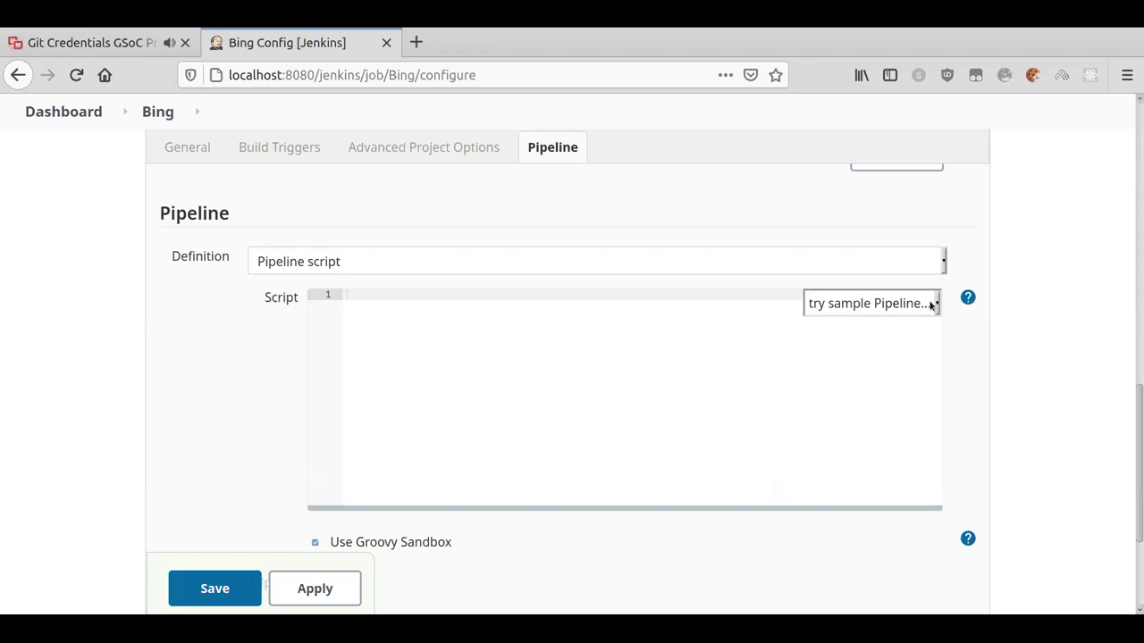
scroll(756, 352, down, 2)
scroll(756, 352, up, 1)
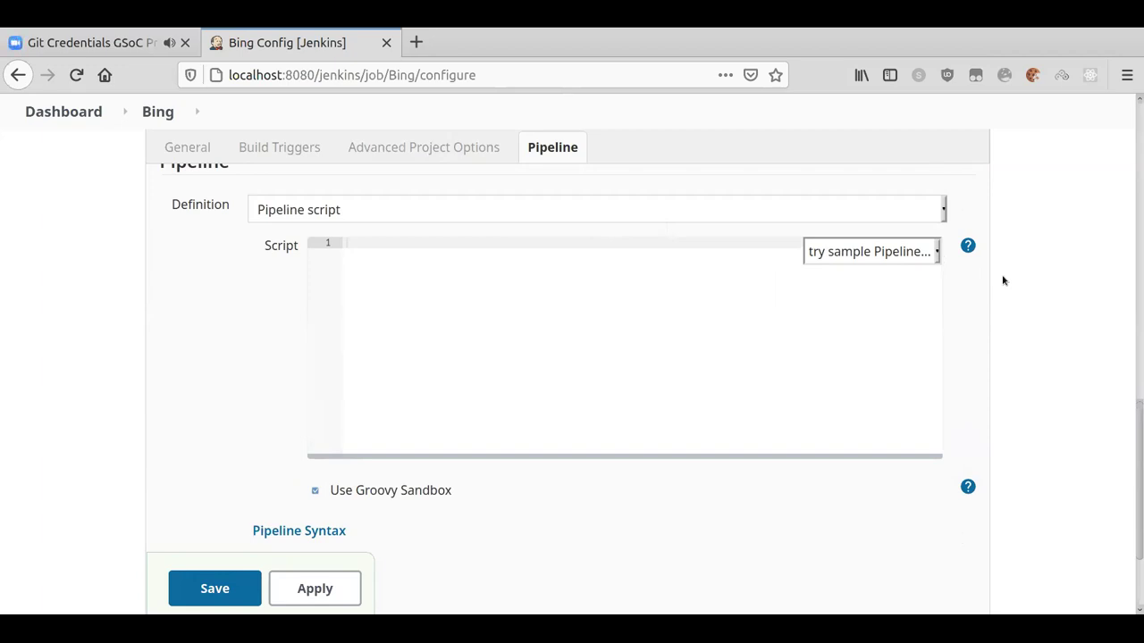
key(ctrl+plus)
key(ctrl+plus)
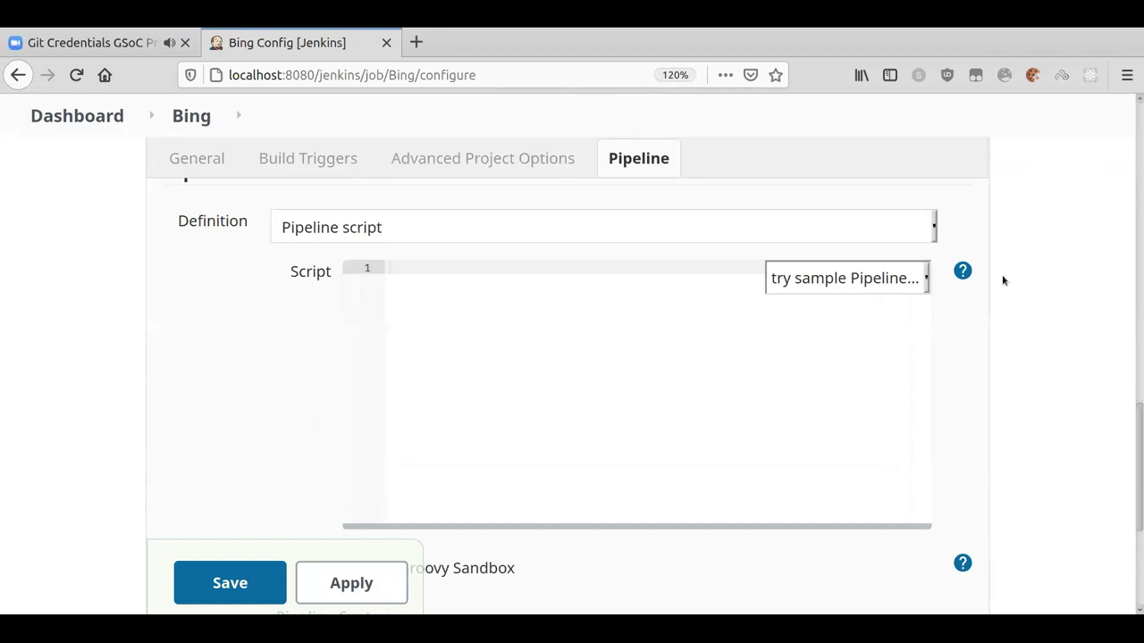
scroll(1002, 281, down, 2)
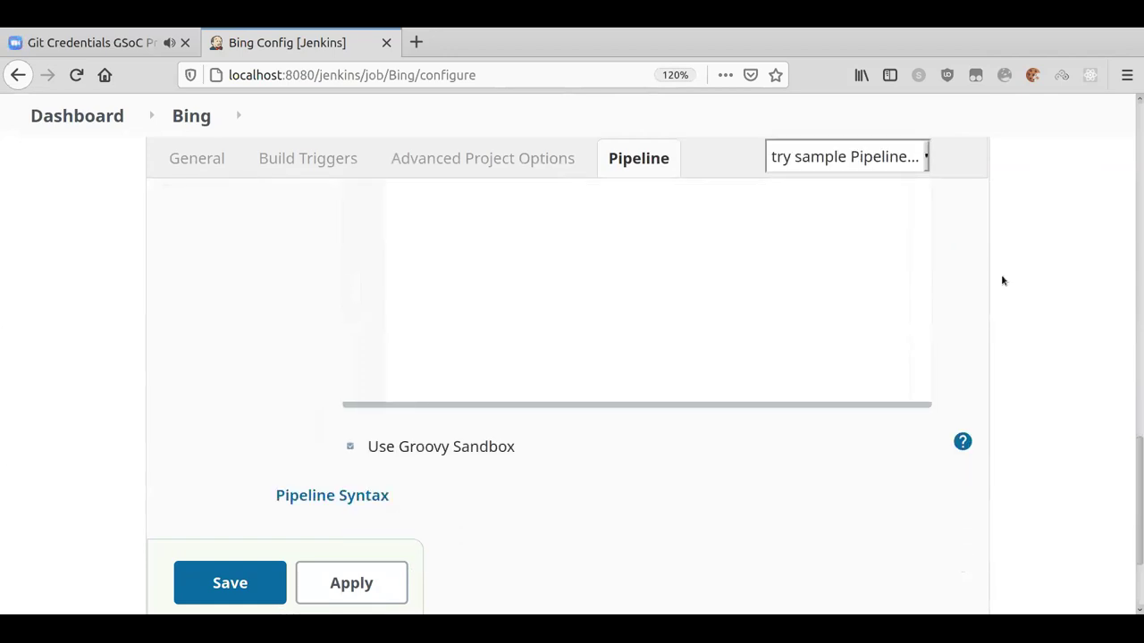
scroll(1002, 280, up, 1)
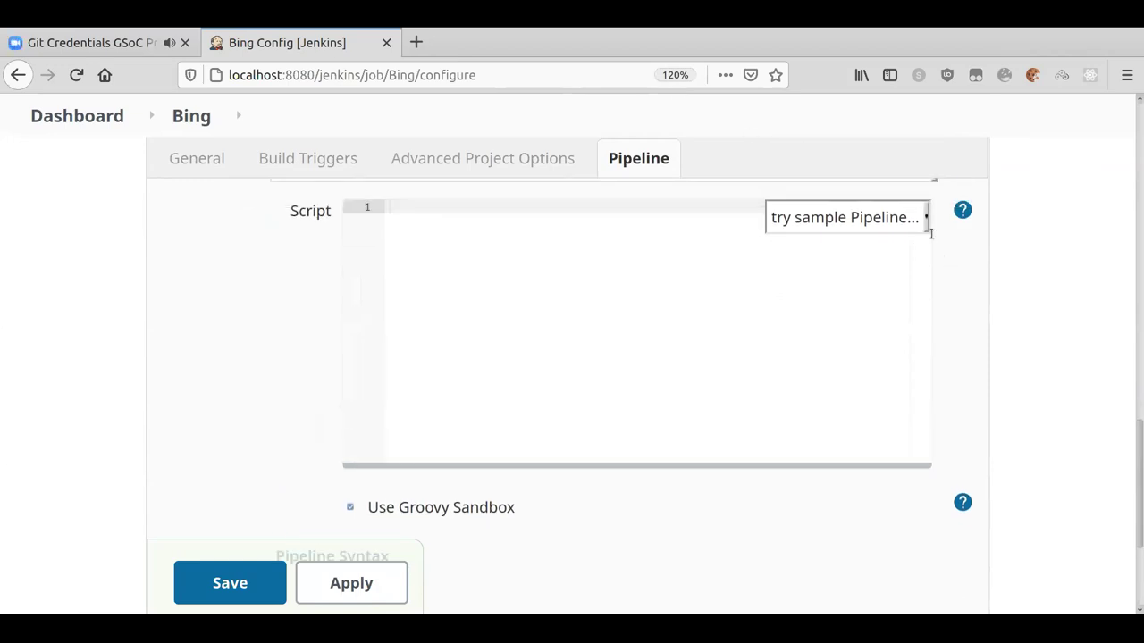
Load the Hello World sample Pipeline into the Bing job's Script editor with the page back at normal zoom.
key(ctrl+plus)
key(ctrl+plus)
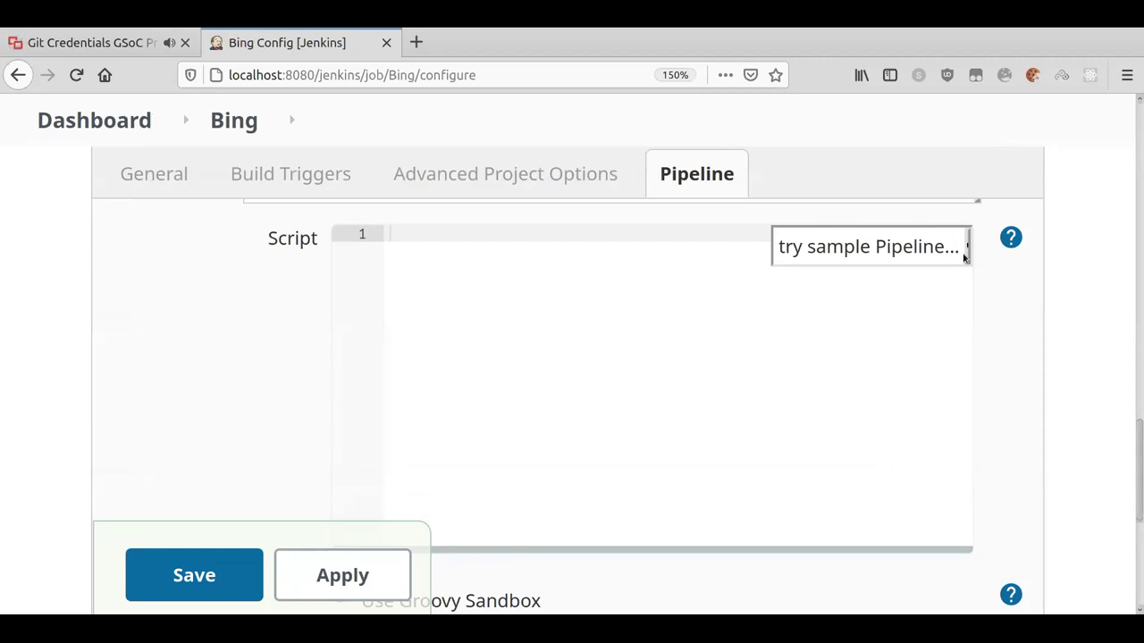
key(ctrl+minus)
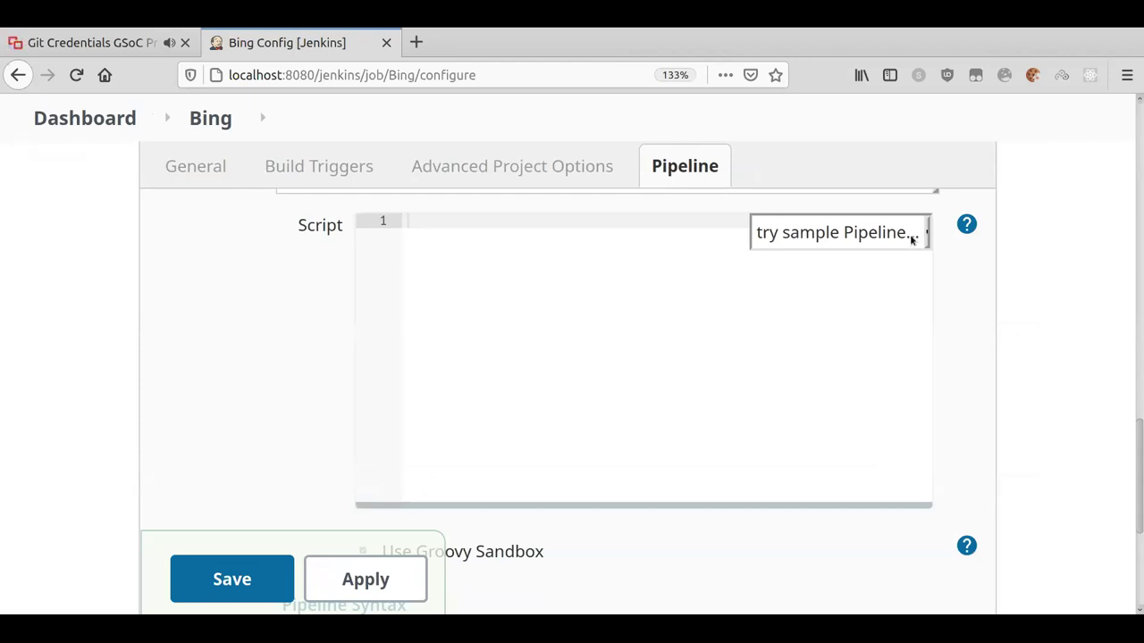
key(ctrl+minus)
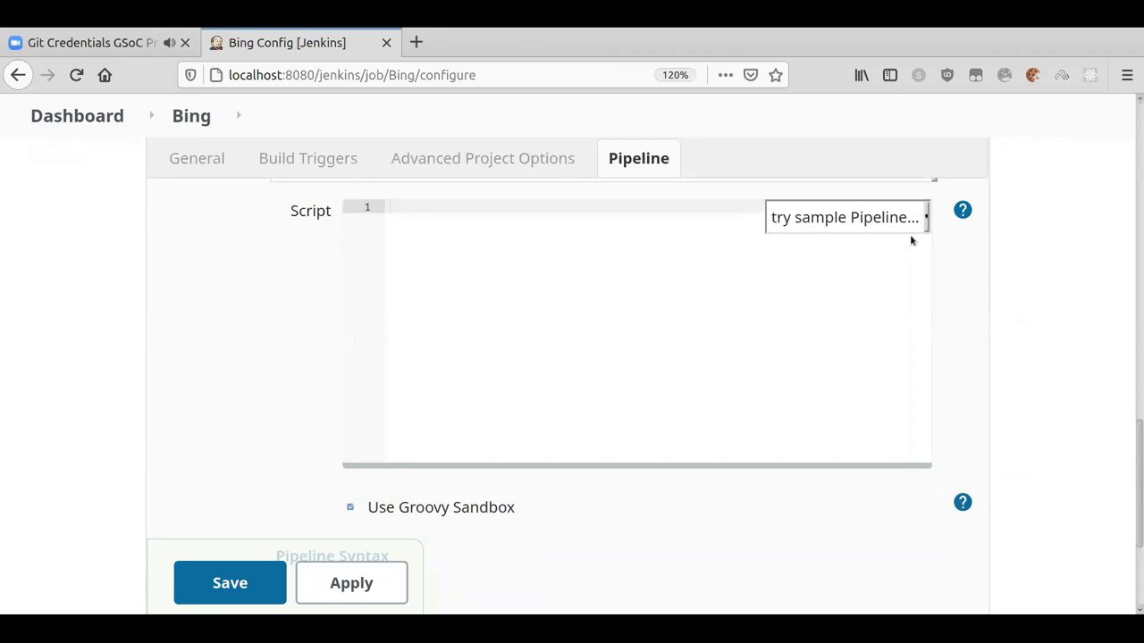
scroll(911, 237, up, 1)
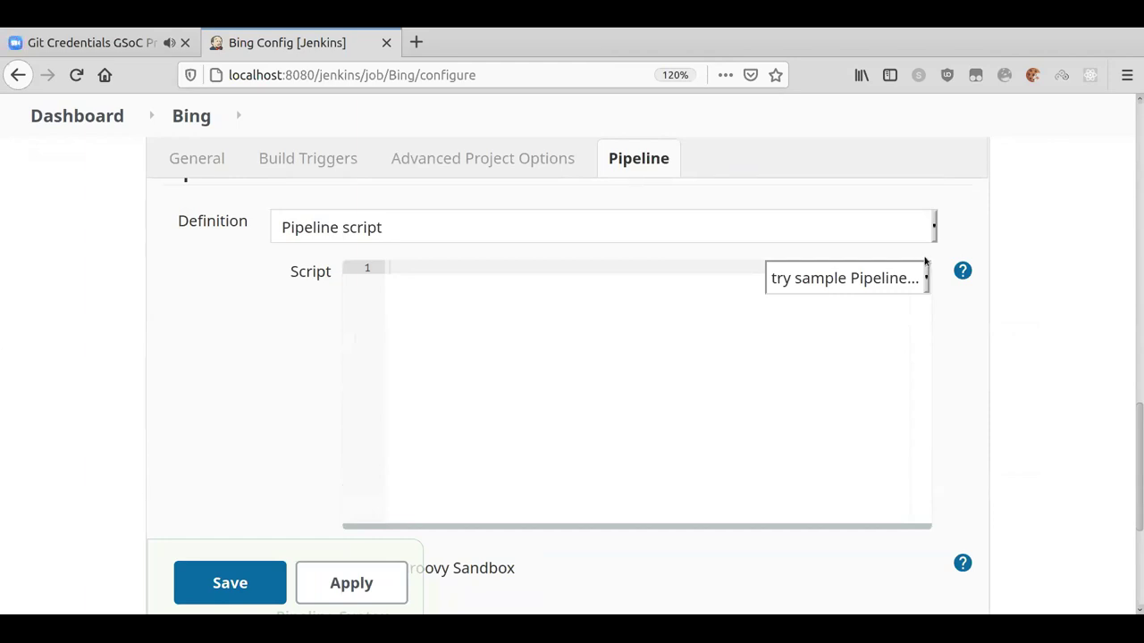
click(674, 75)
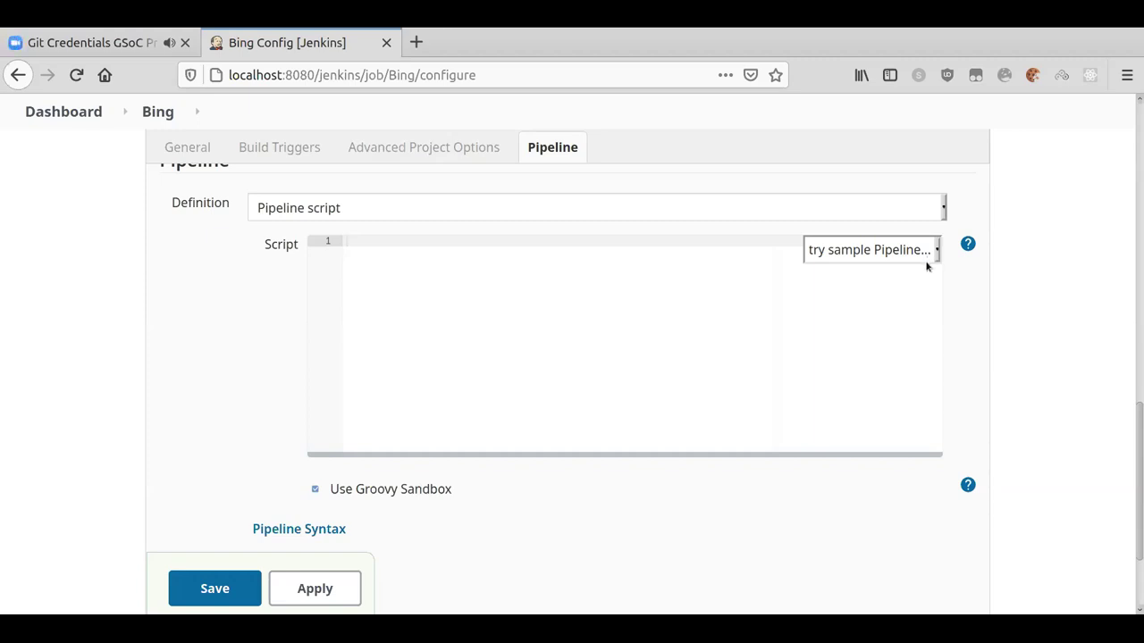
click(834, 300)
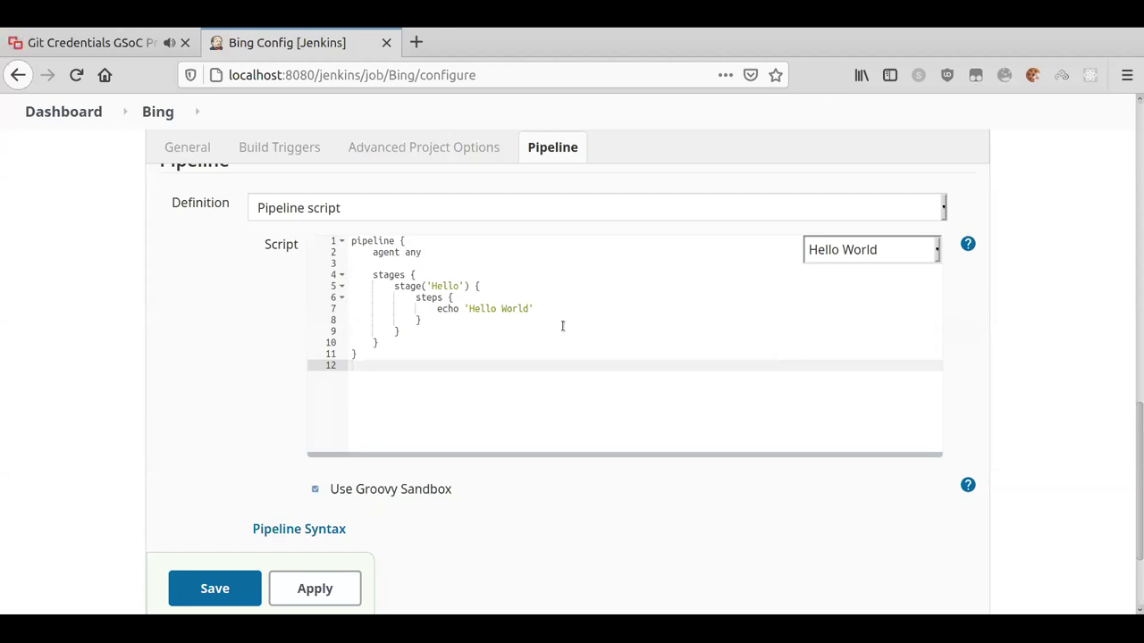
Open the Bing job's Pipeline Syntax page and examine the Snippet Generator's sample step and script output areas.
click(300, 530)
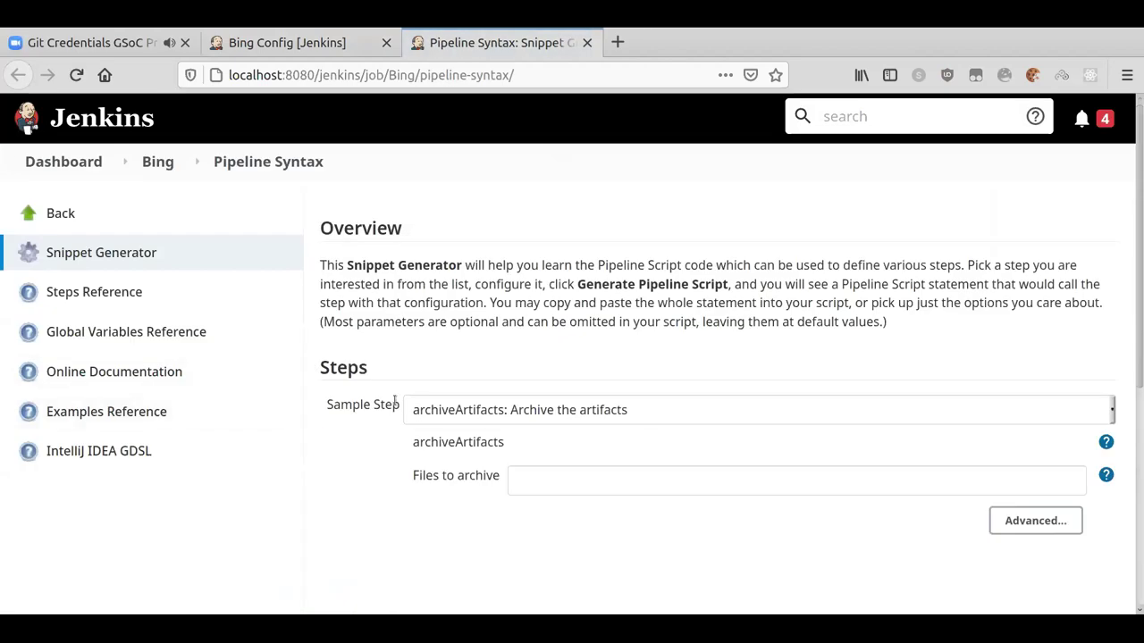
scroll(394, 401, down, 2)
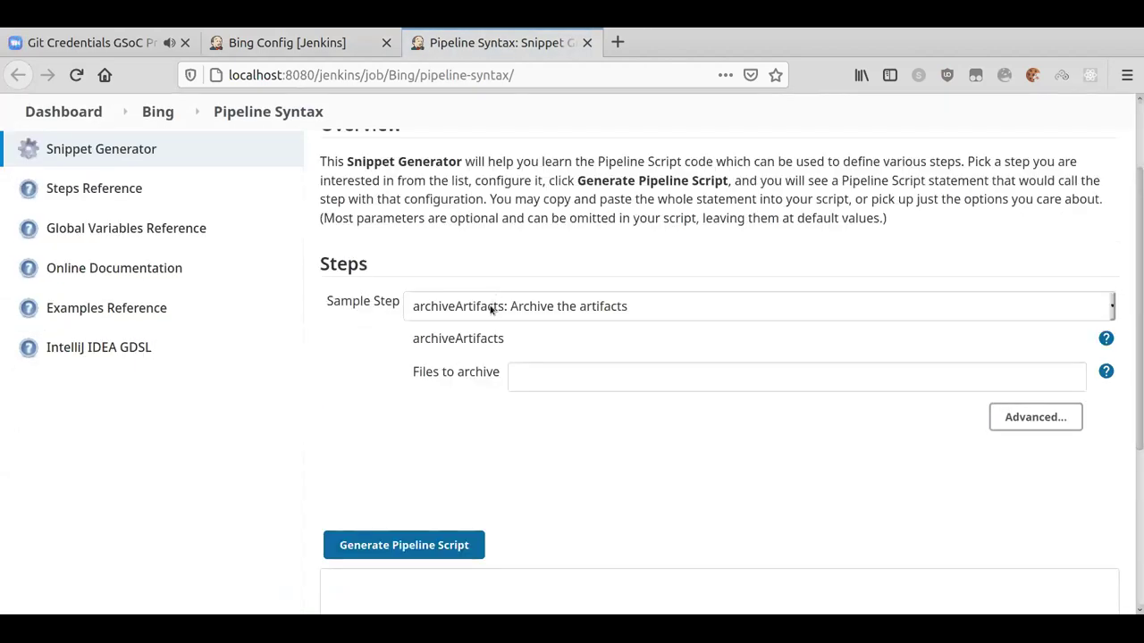
scroll(349, 329, down, 1)
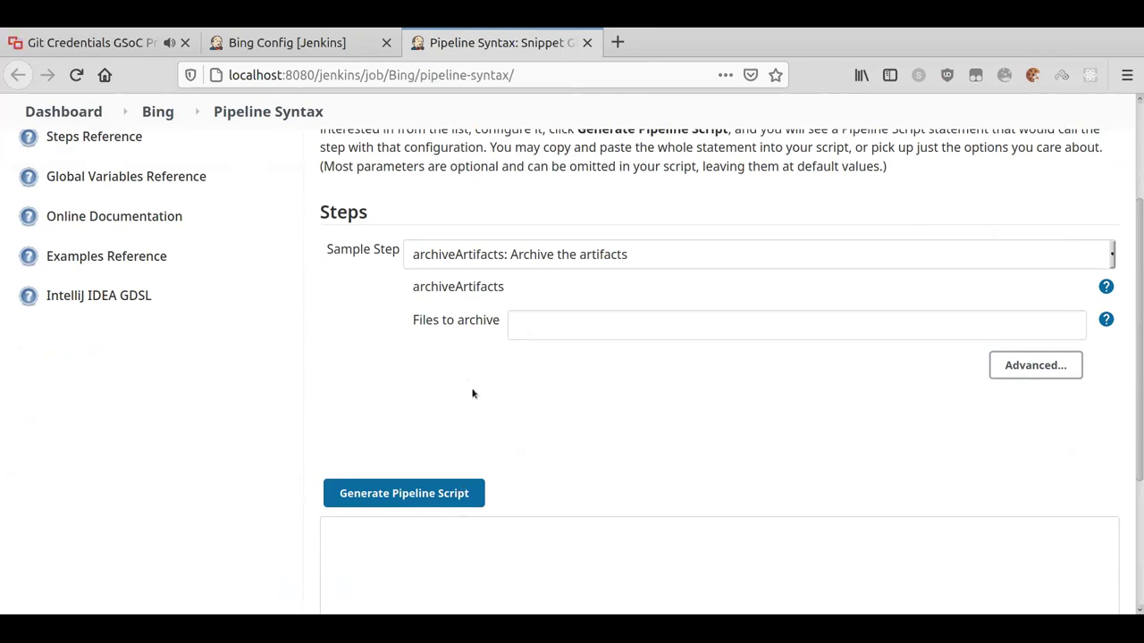
scroll(340, 334, down, 2)
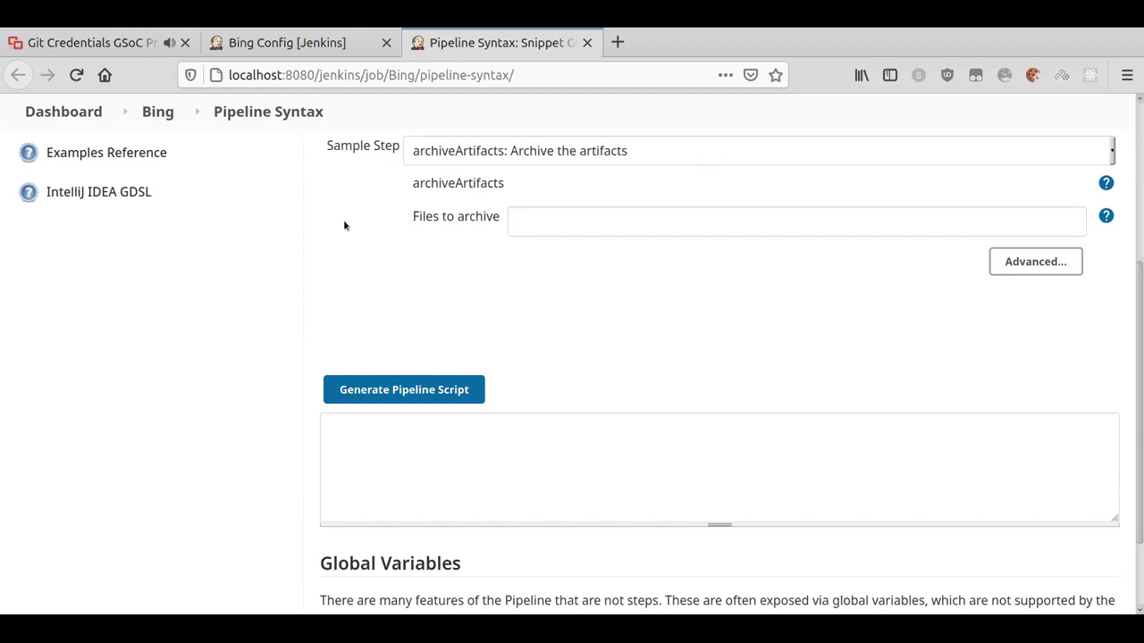
Leave the Snippet Generator and open the Plugin Manager through Manage Jenkins.
scroll(343, 225, up, 5)
click(57, 161)
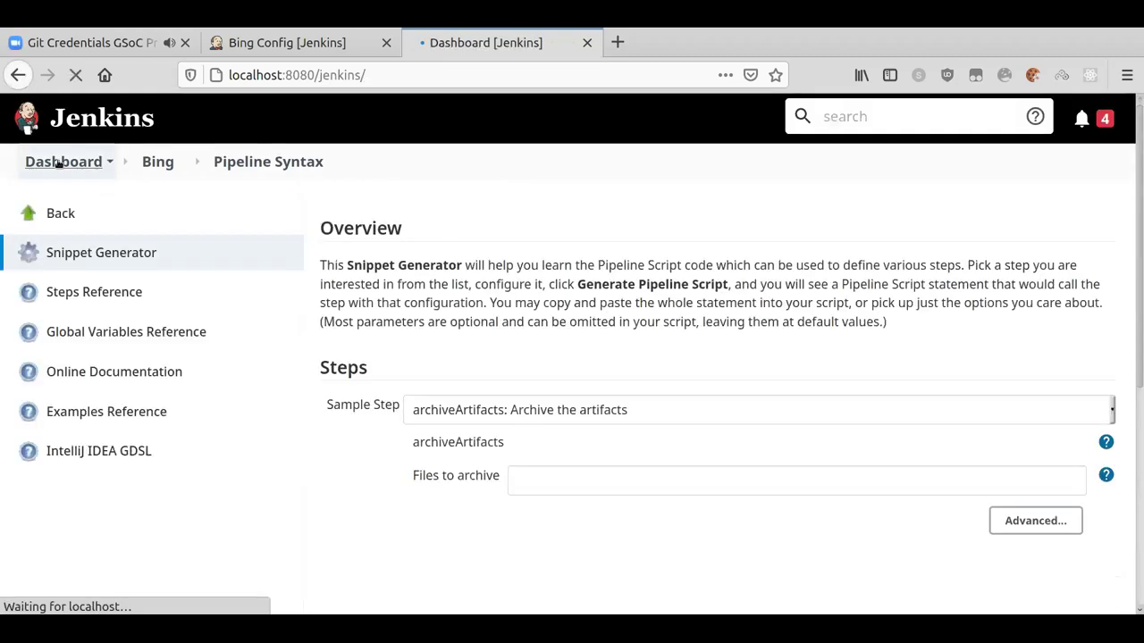
click(104, 335)
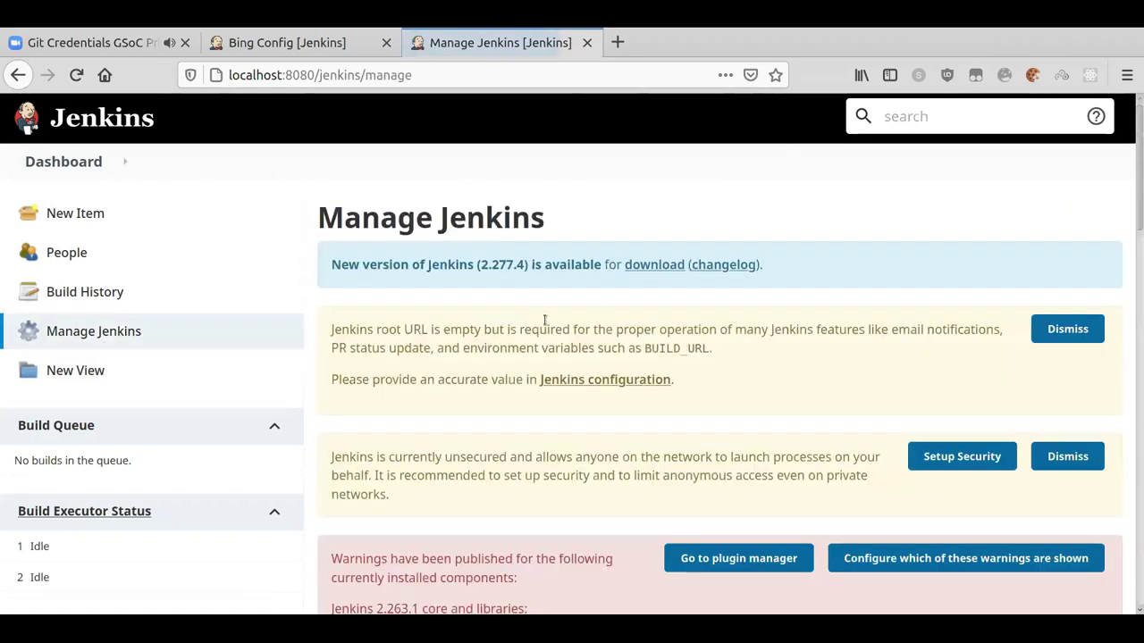
scroll(664, 345, down, 3)
click(684, 302)
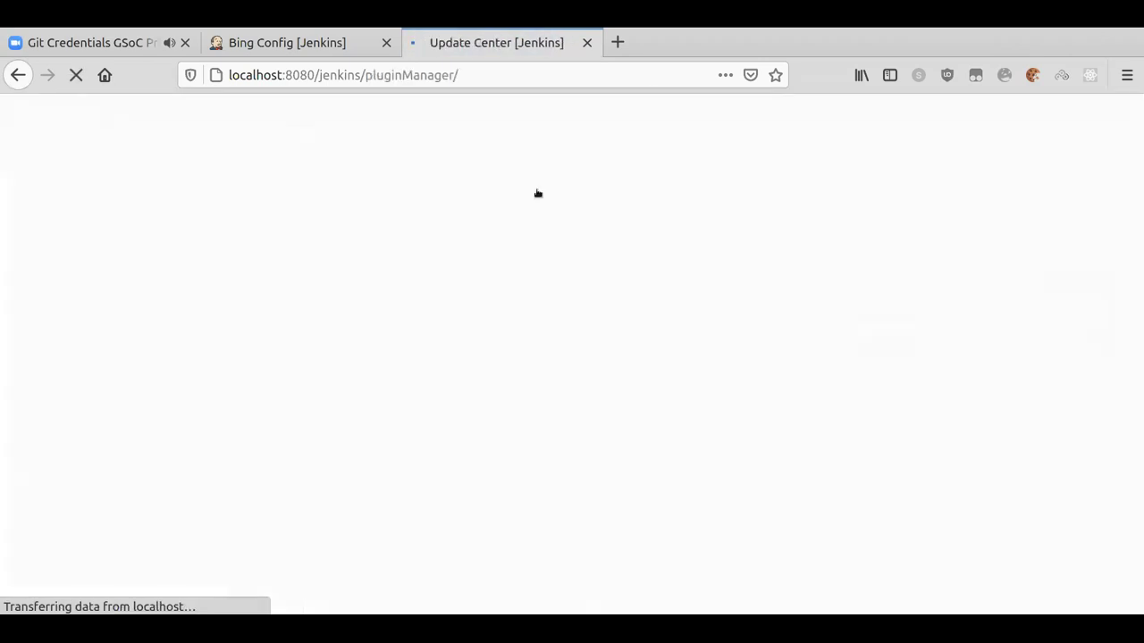
Search the installed plugins for "crede" and look for the Credentials Binding plugin in the results.
click(451, 270)
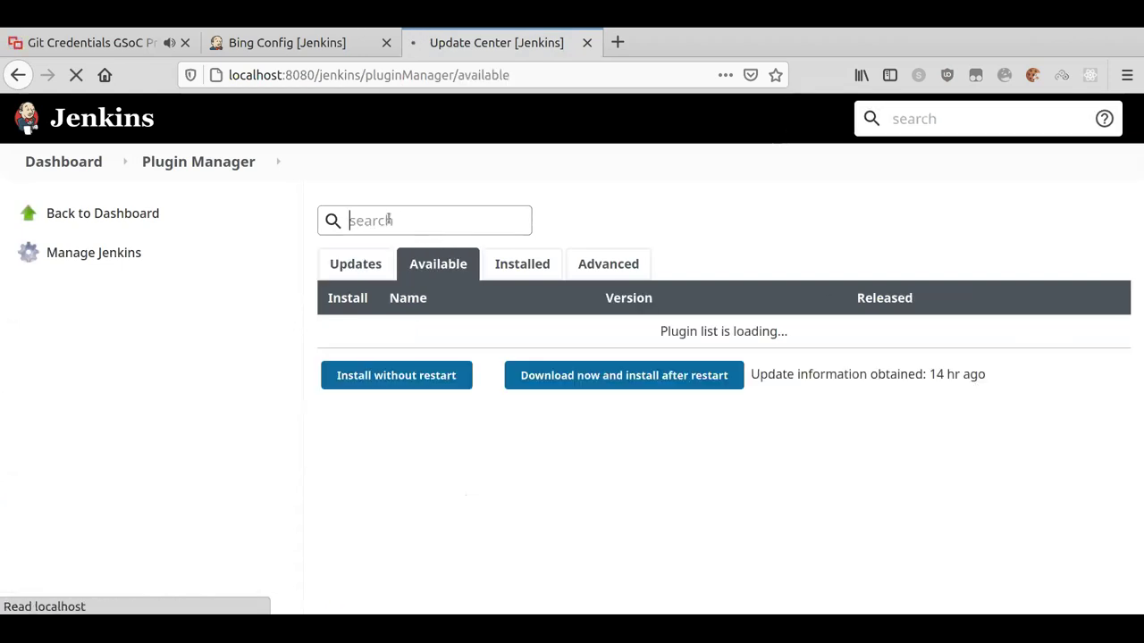
click(530, 264)
text(c)
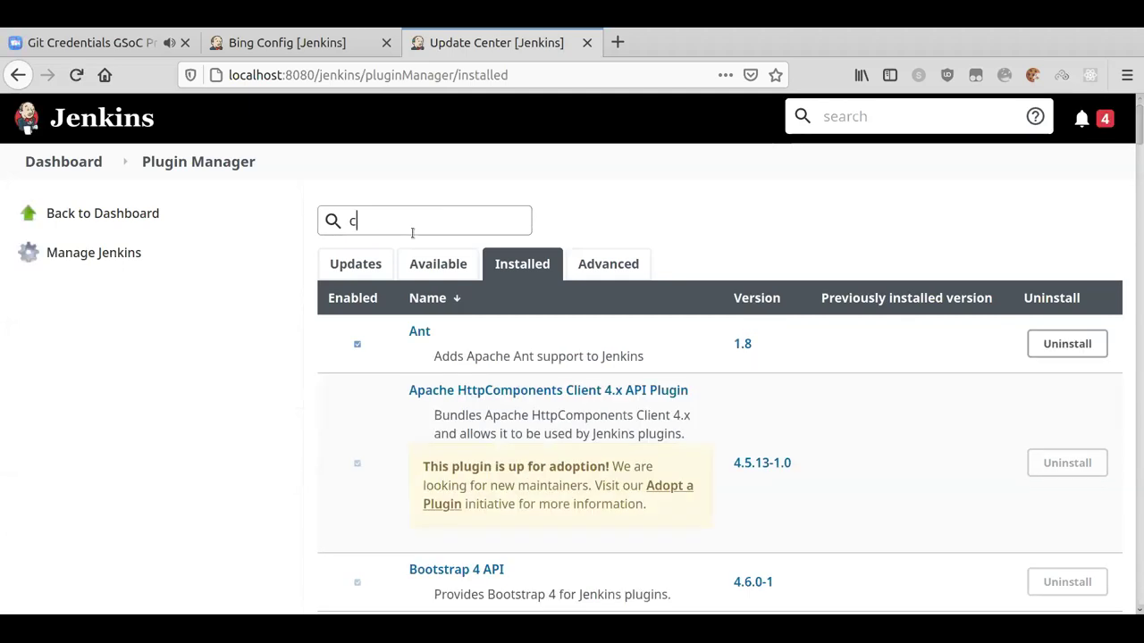
text(rede)
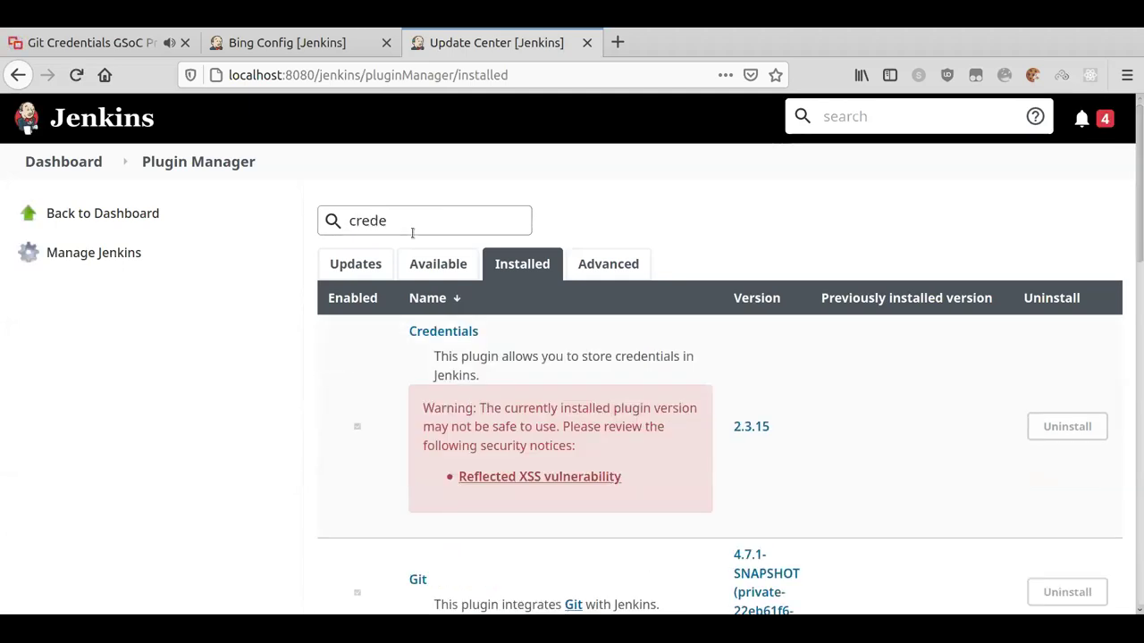
scroll(416, 265, down, 2)
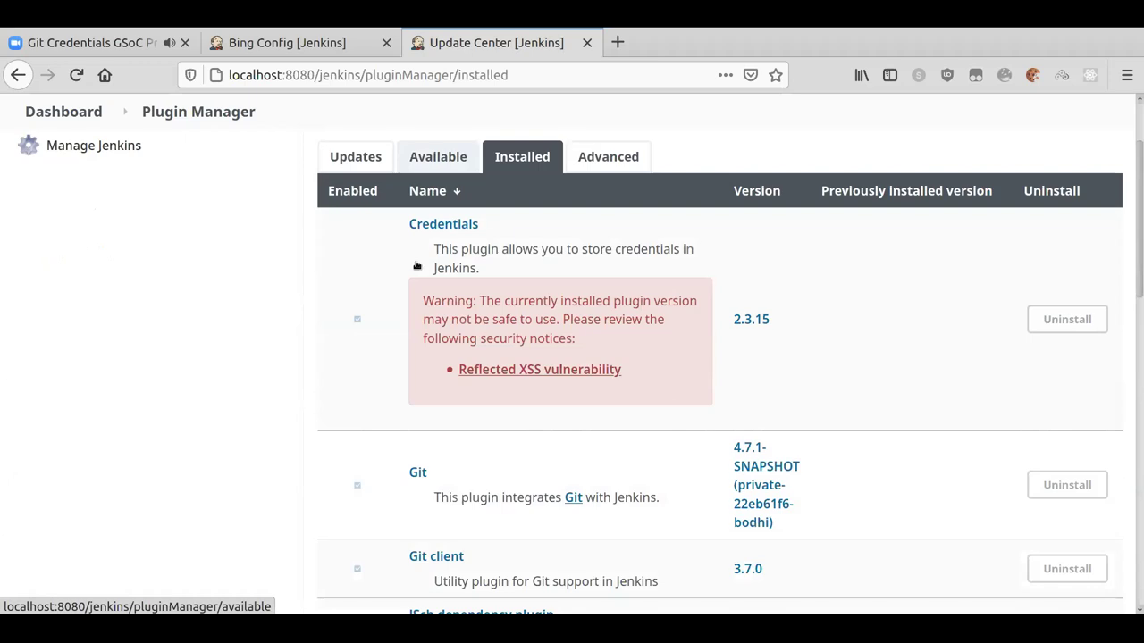
scroll(416, 265, down, 6)
scroll(415, 260, up, 8)
Search the available plugins for "credent", install Credentials Binding without restart and have Jenkins restart once installation is complete.
click(436, 263)
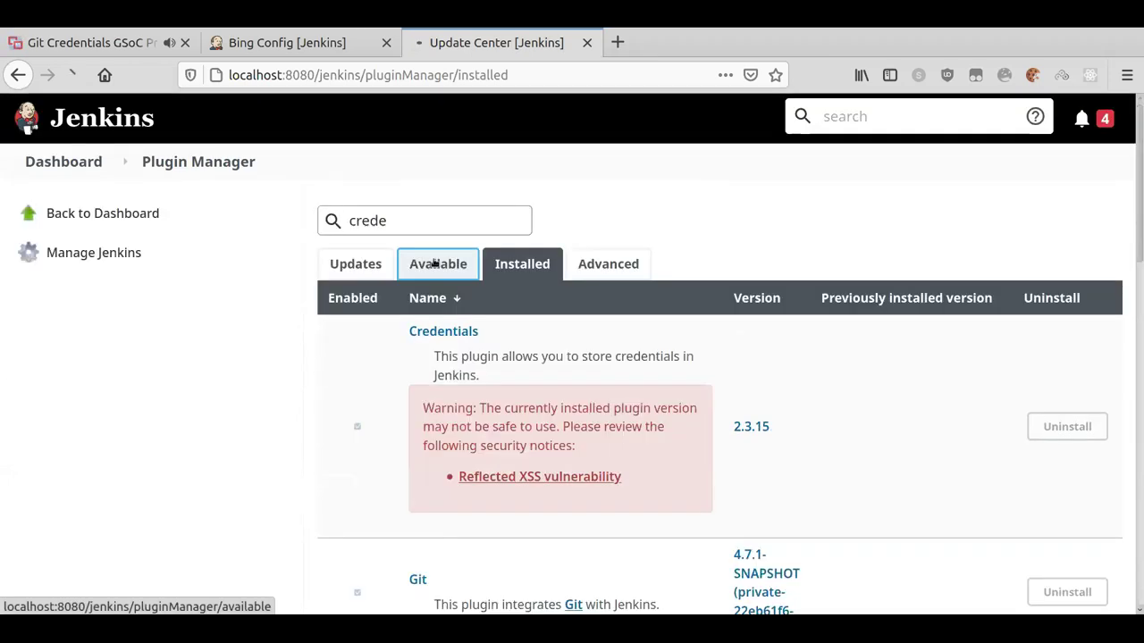
click(394, 220)
text(cr)
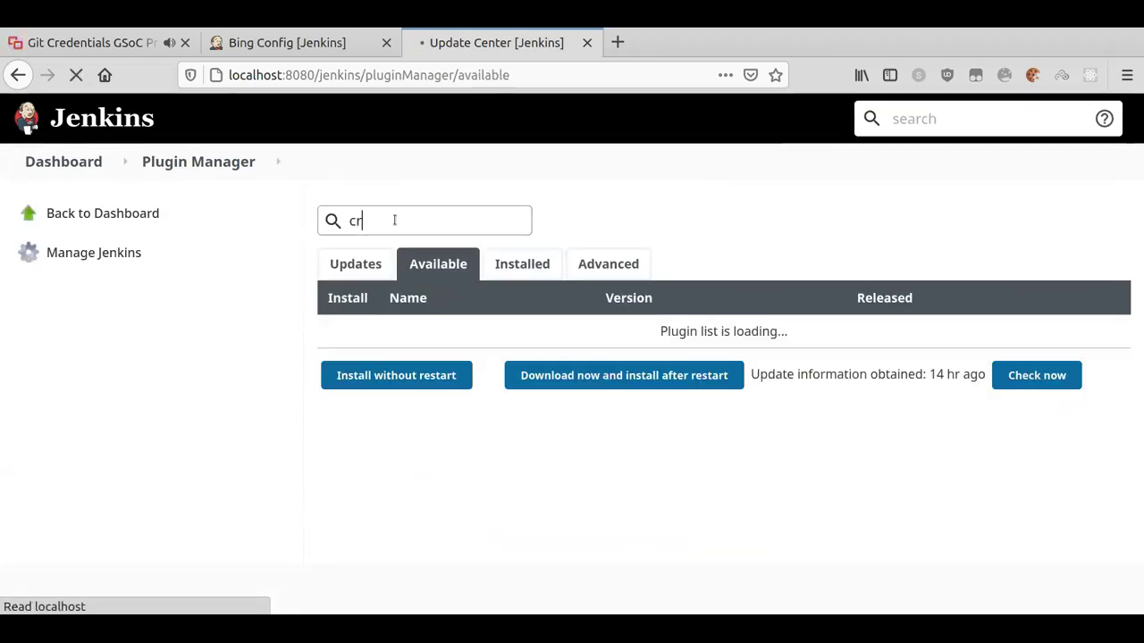
text(edent)
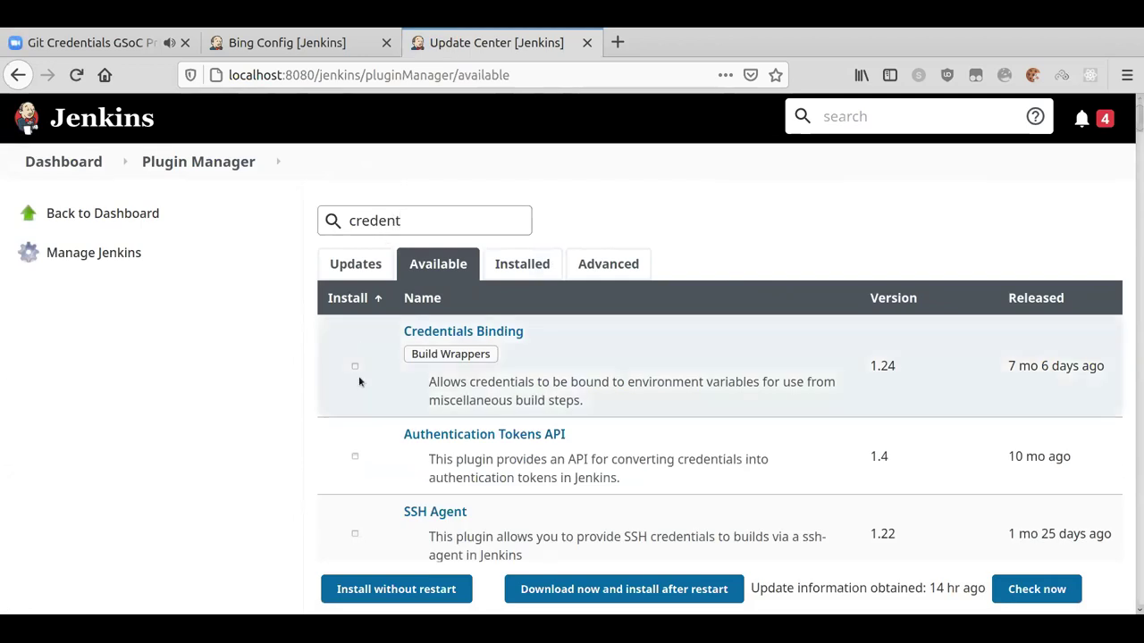
click(358, 366)
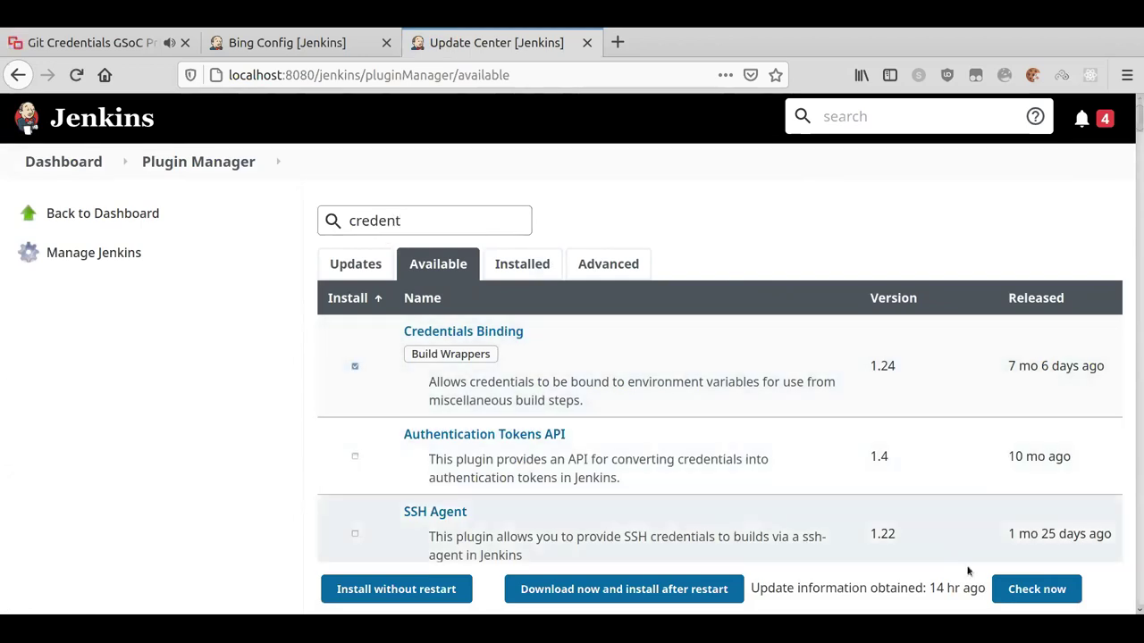
click(372, 588)
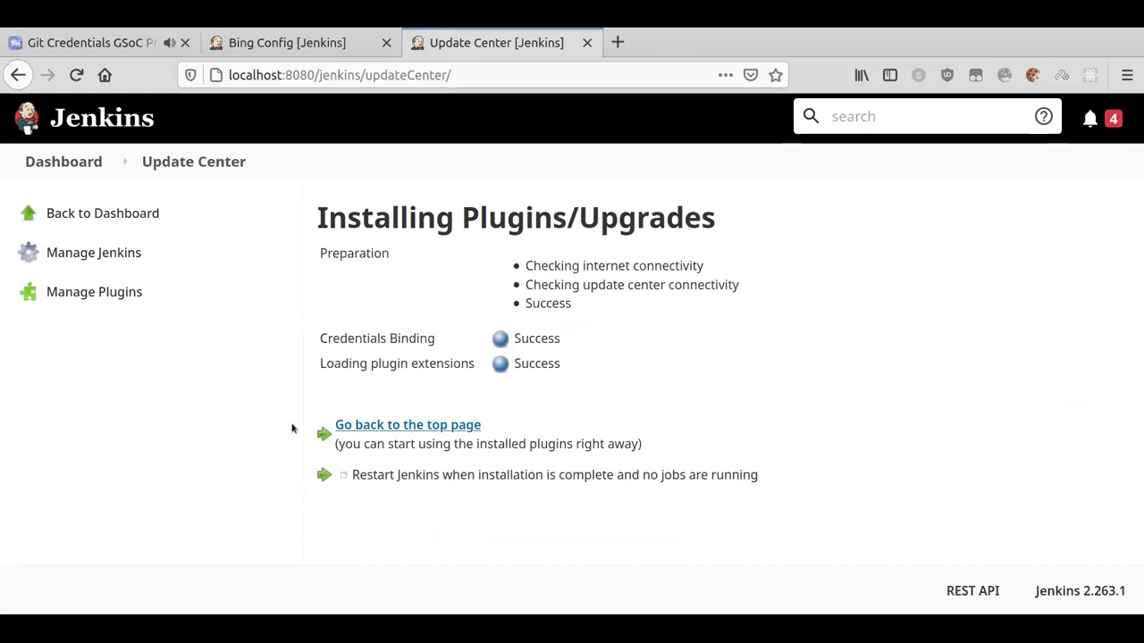
click(342, 478)
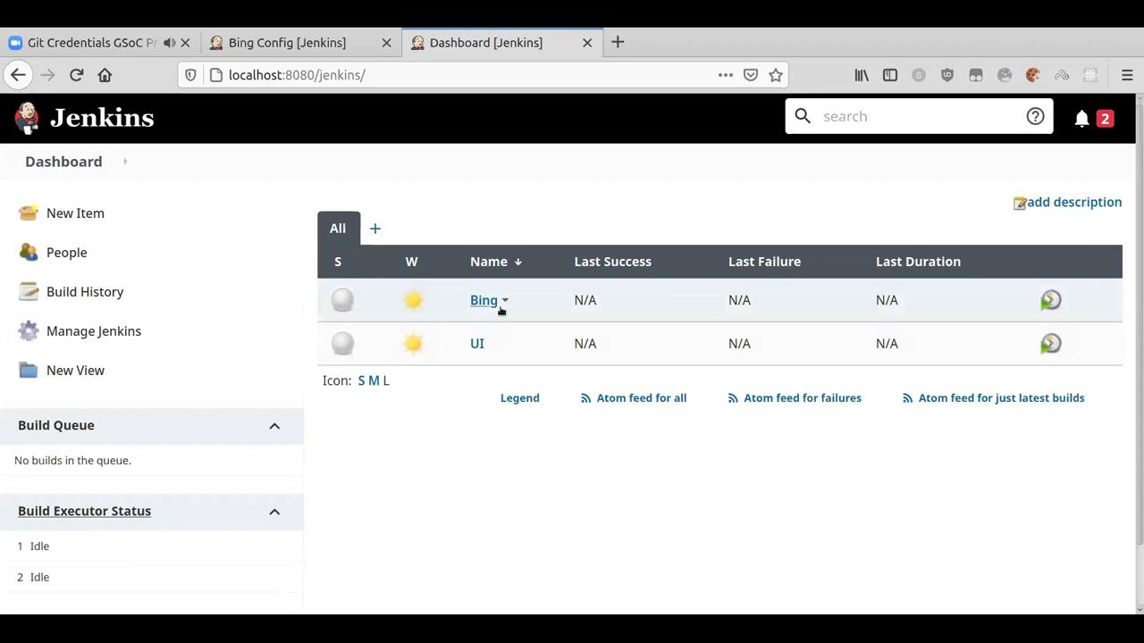
Open the Bing job's configuration again and go to its Pipeline section.
click(487, 302)
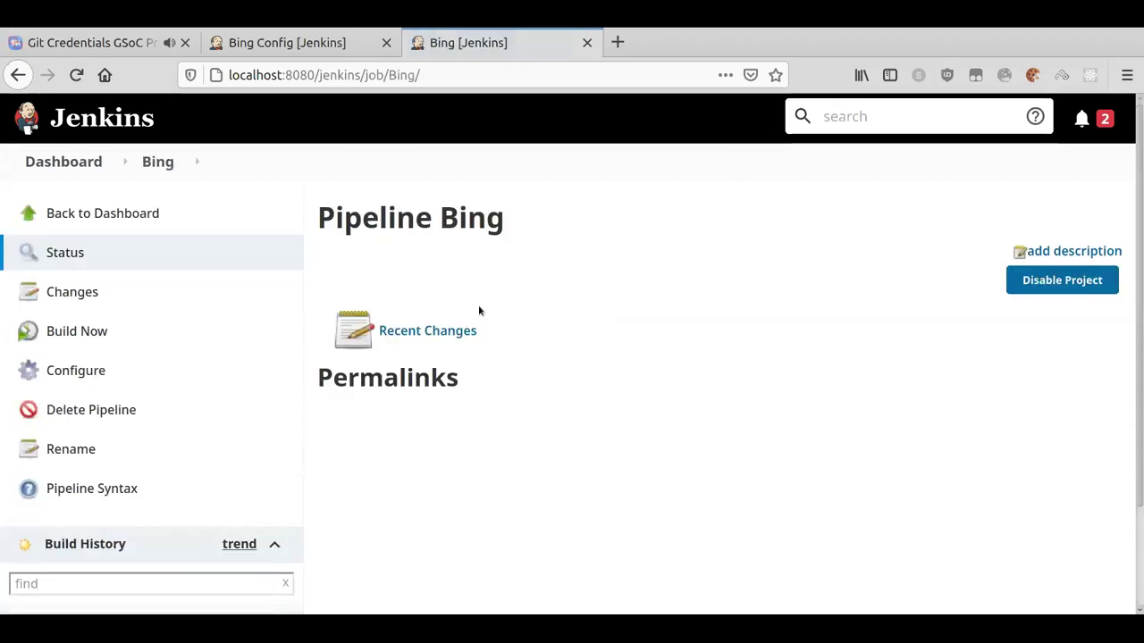
click(127, 366)
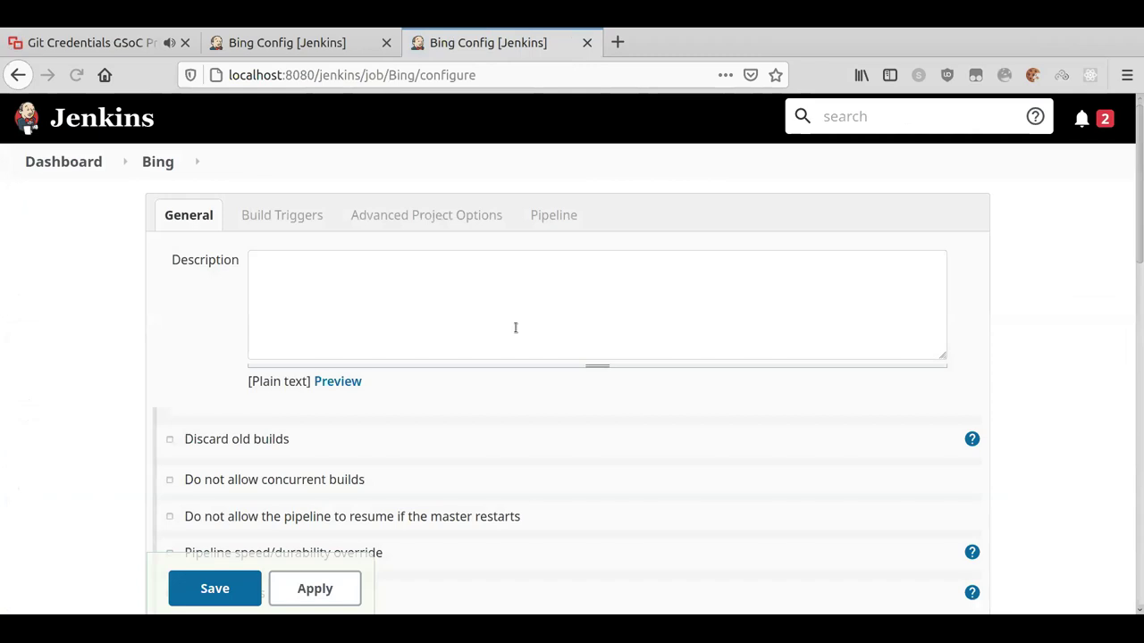
scroll(515, 327, down, 15)
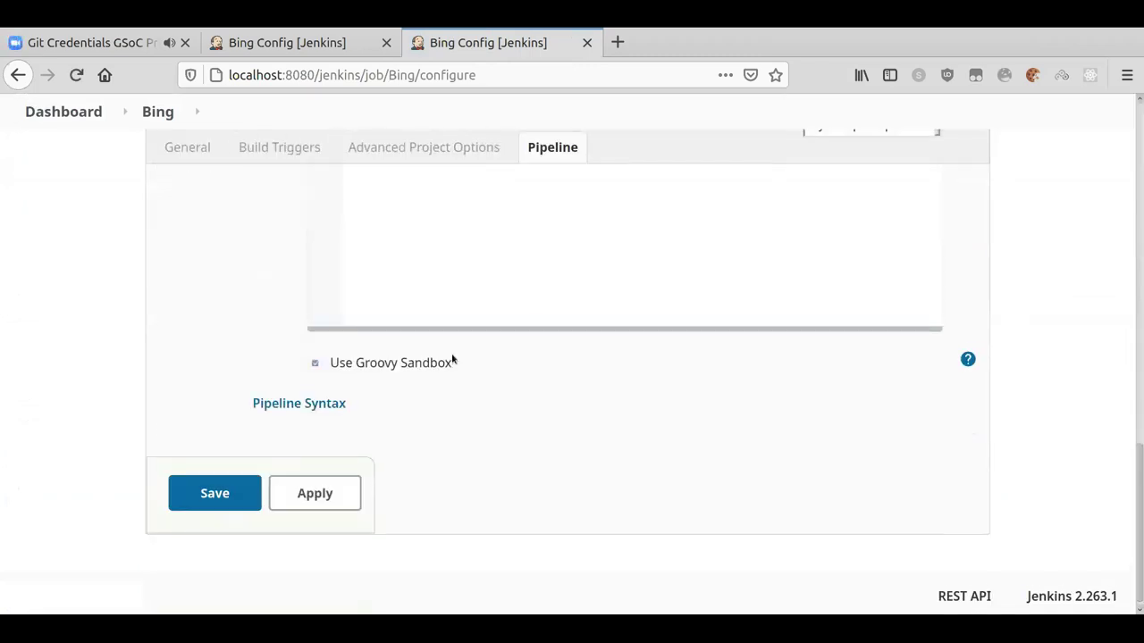
scroll(452, 357, up, 3)
scroll(340, 507, down, 3)
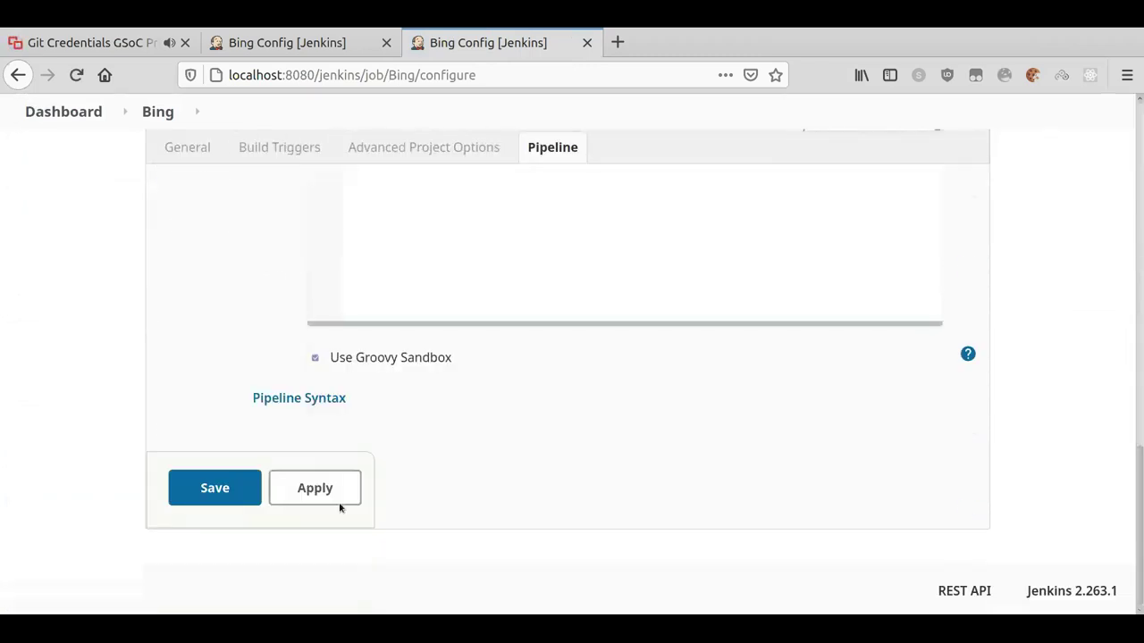
Open the Snippet Generator and choose the sample step "withCredentials: Bind credentials to variables".
click(280, 396)
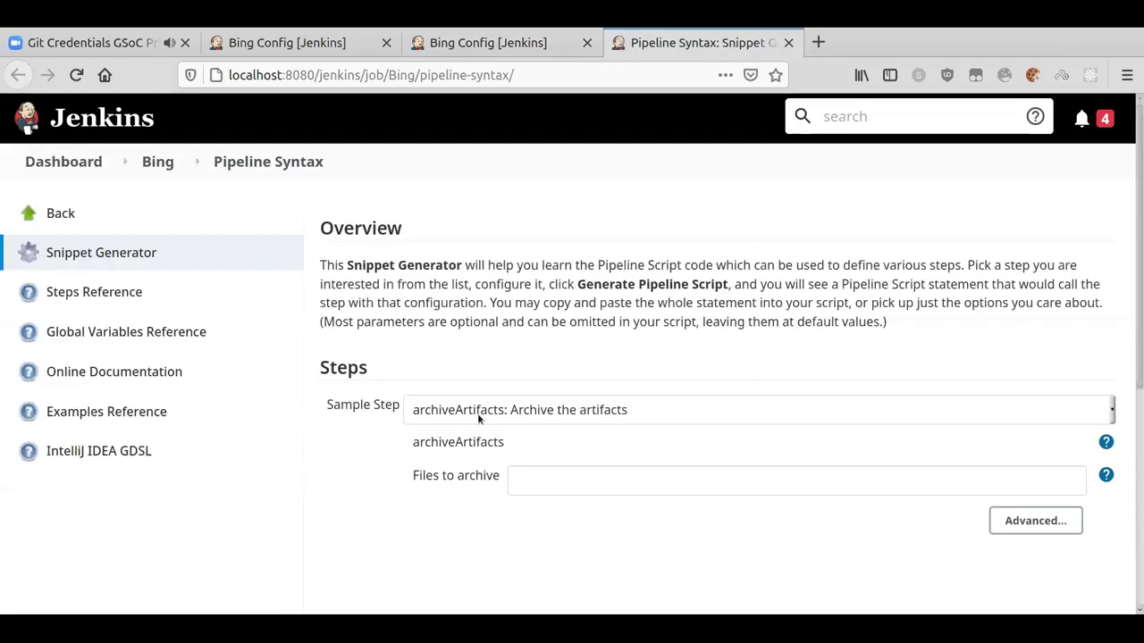
scroll(478, 416, down, 4)
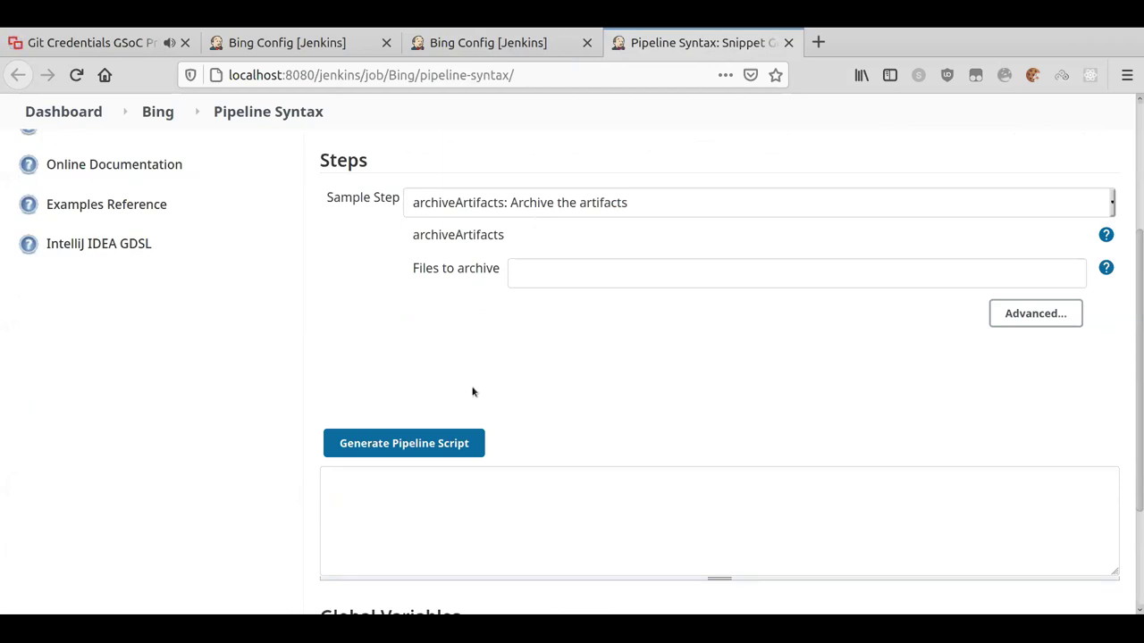
text(withc)
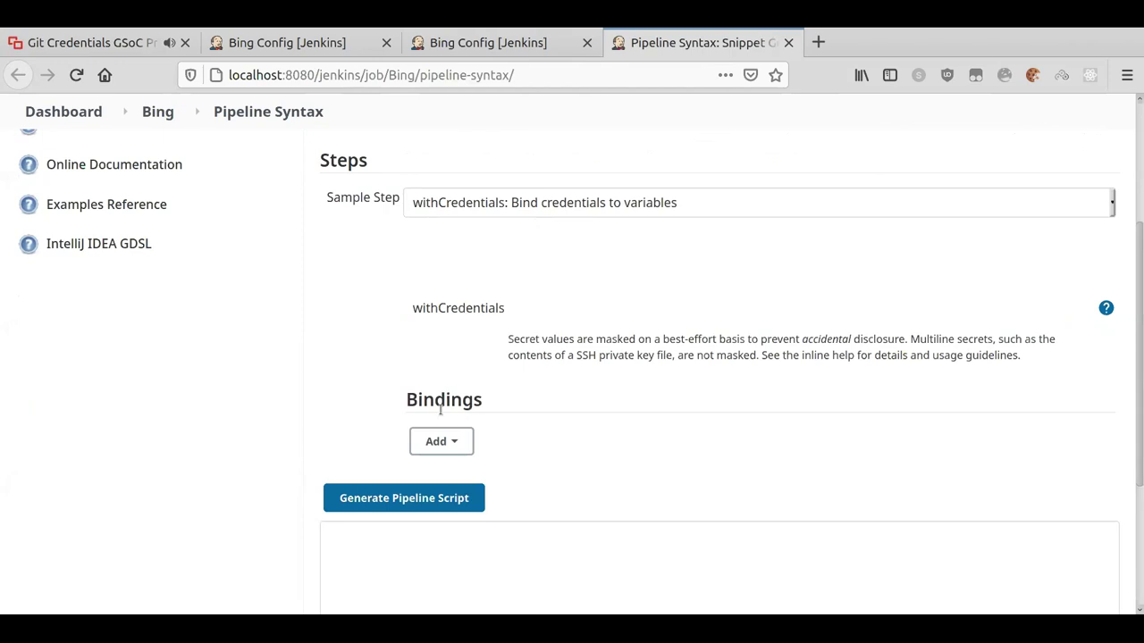
Add a "Username and password (separated)" binding to the withCredentials step.
click(438, 441)
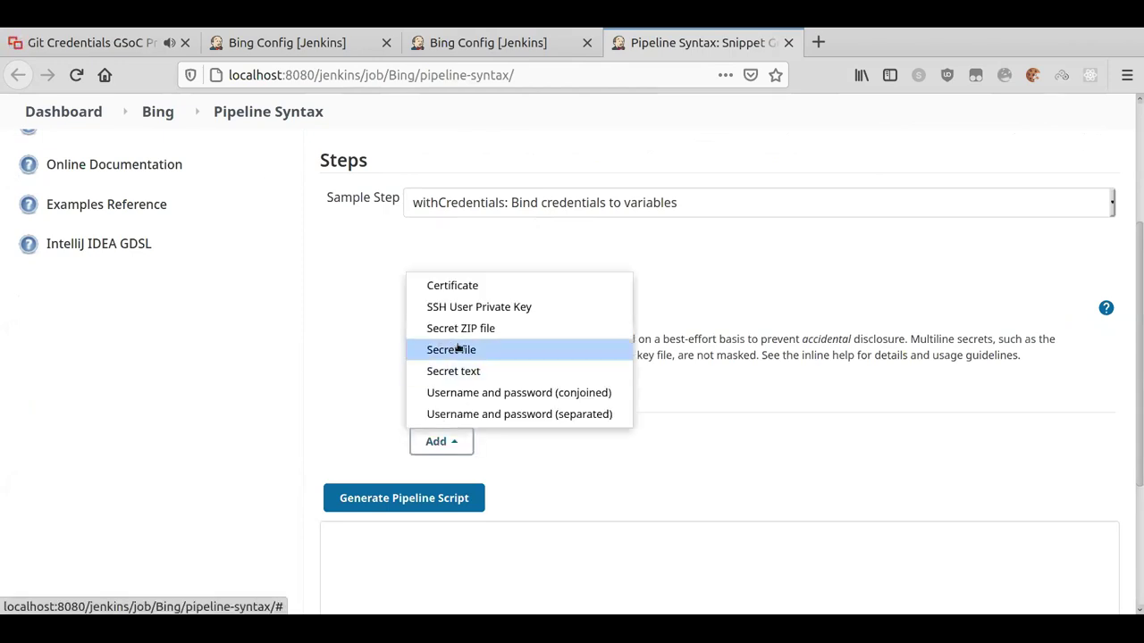
click(465, 414)
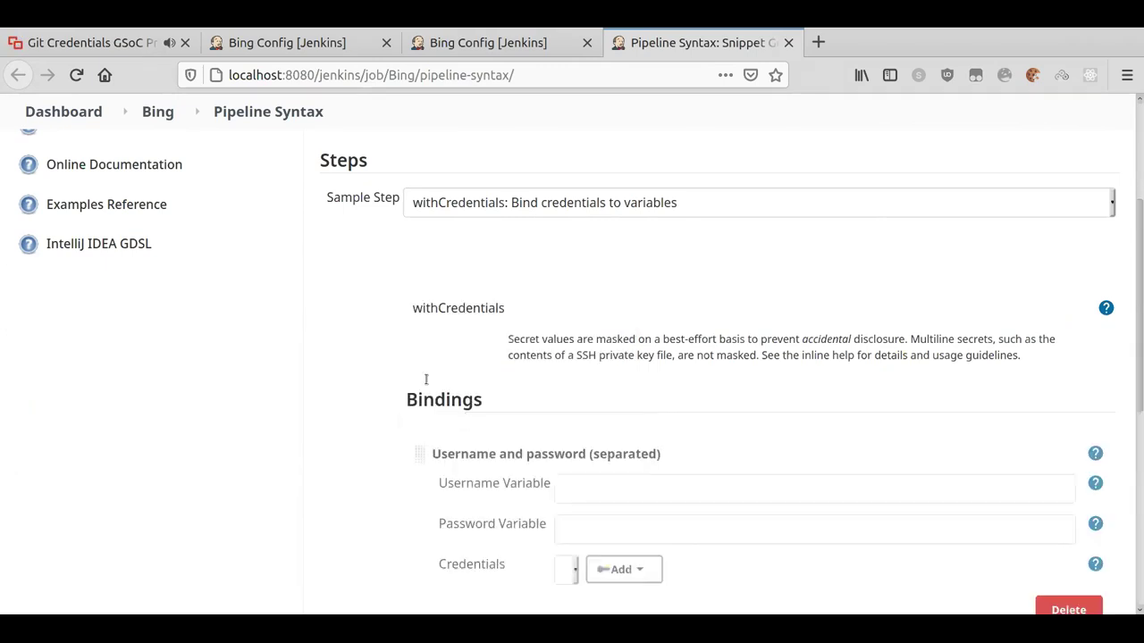
scroll(386, 294, down, 3)
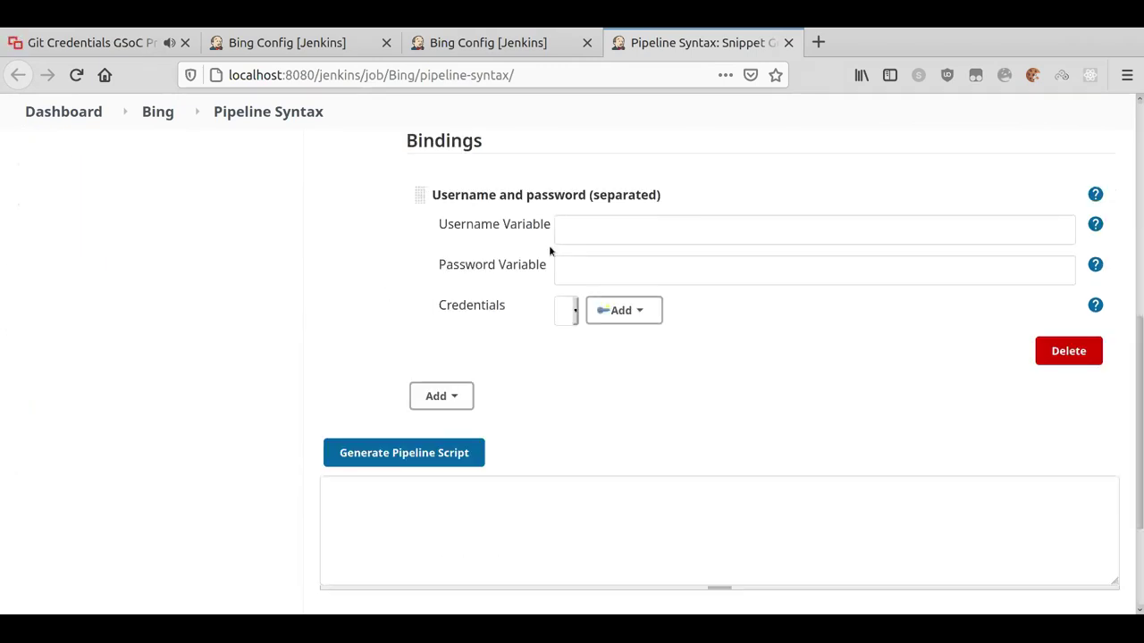
click(442, 395)
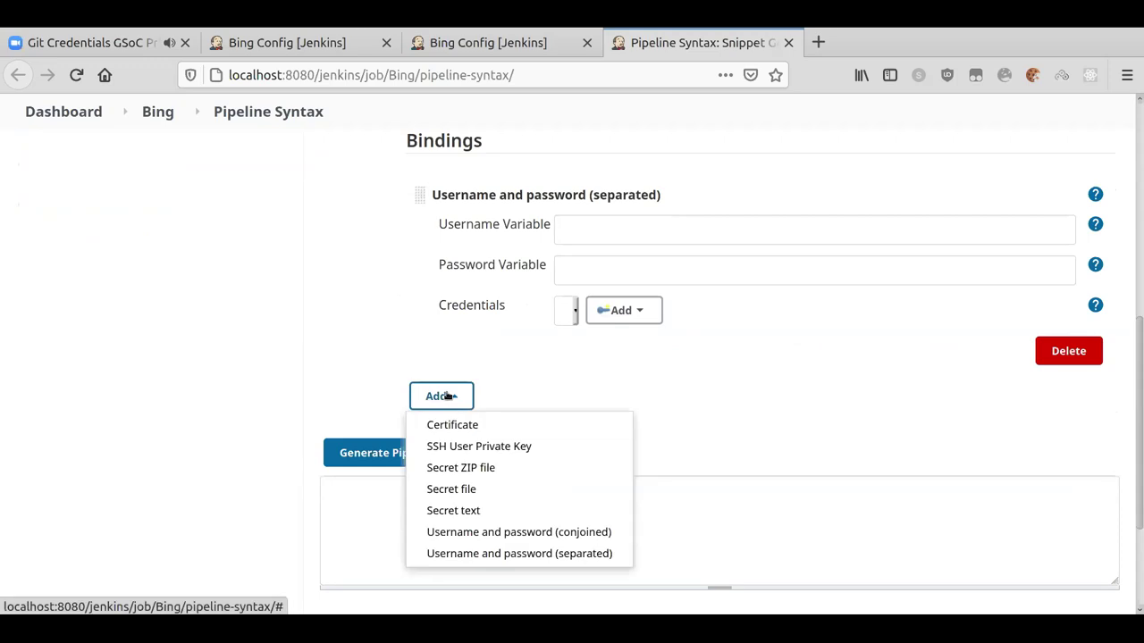
click(457, 400)
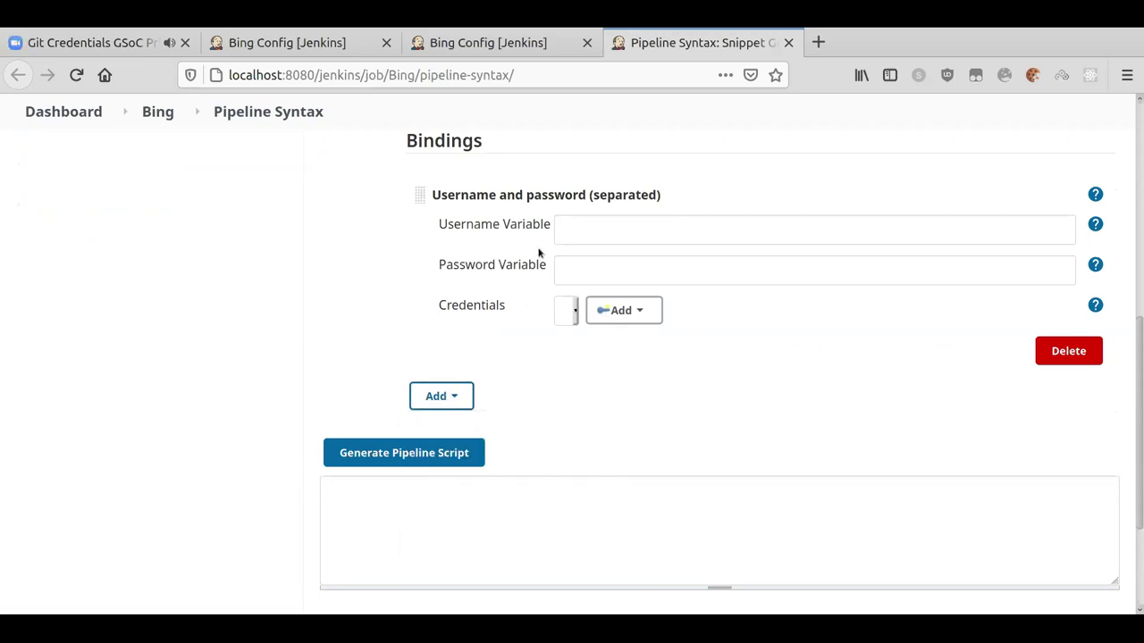
Set the binding's username variable to User and its password variable to Pass, and check the options for choosing or adding credentials.
click(558, 230)
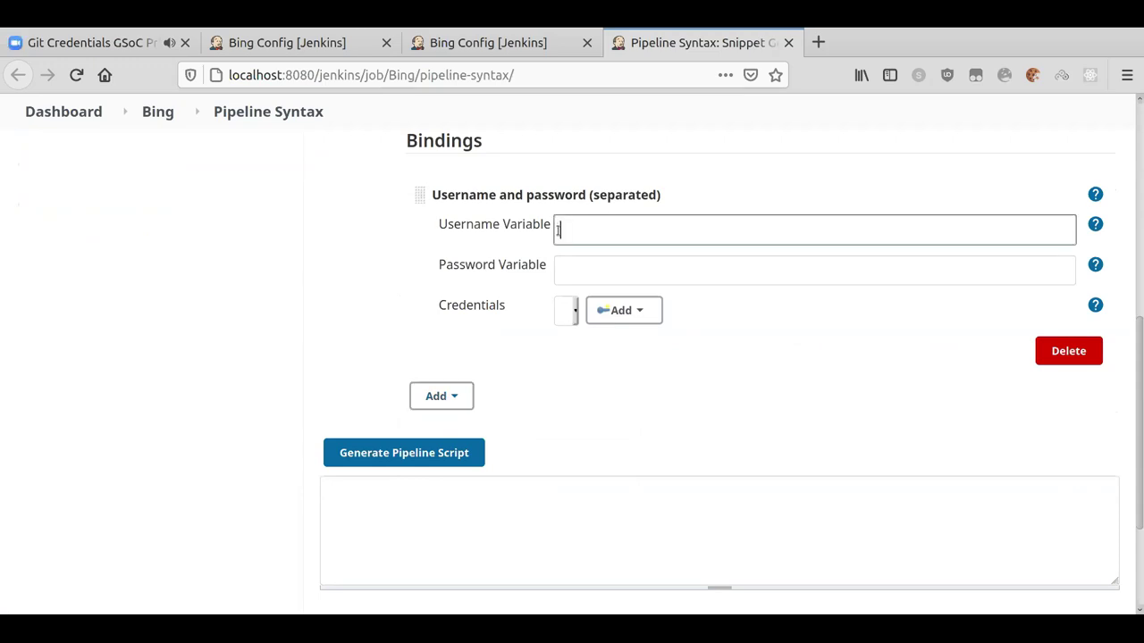
click(573, 309)
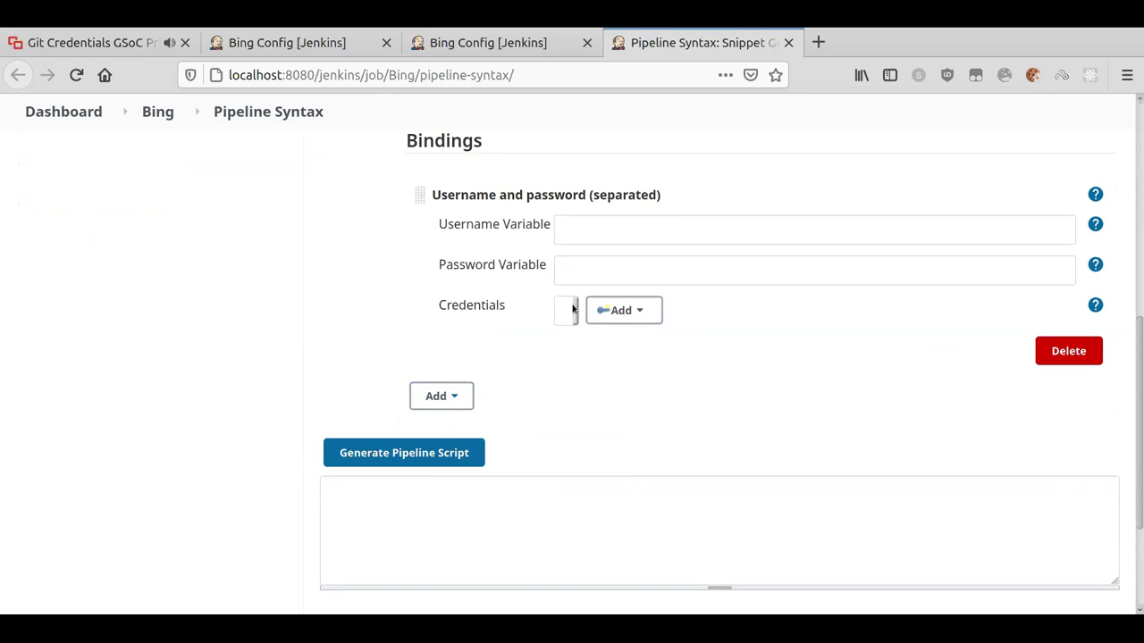
click(602, 234)
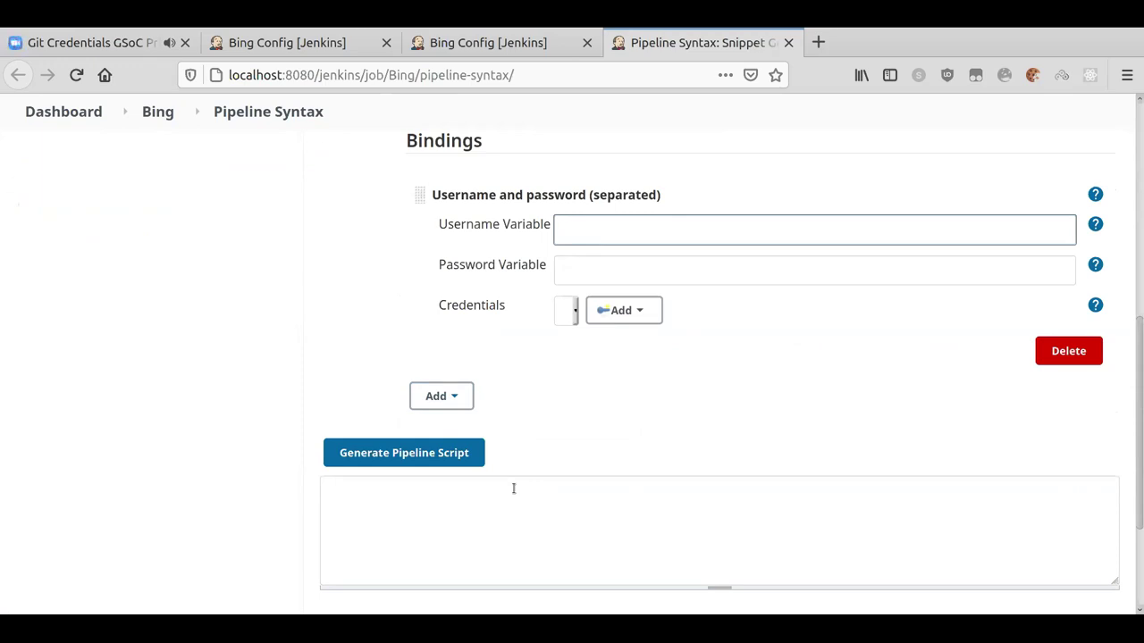
click(571, 308)
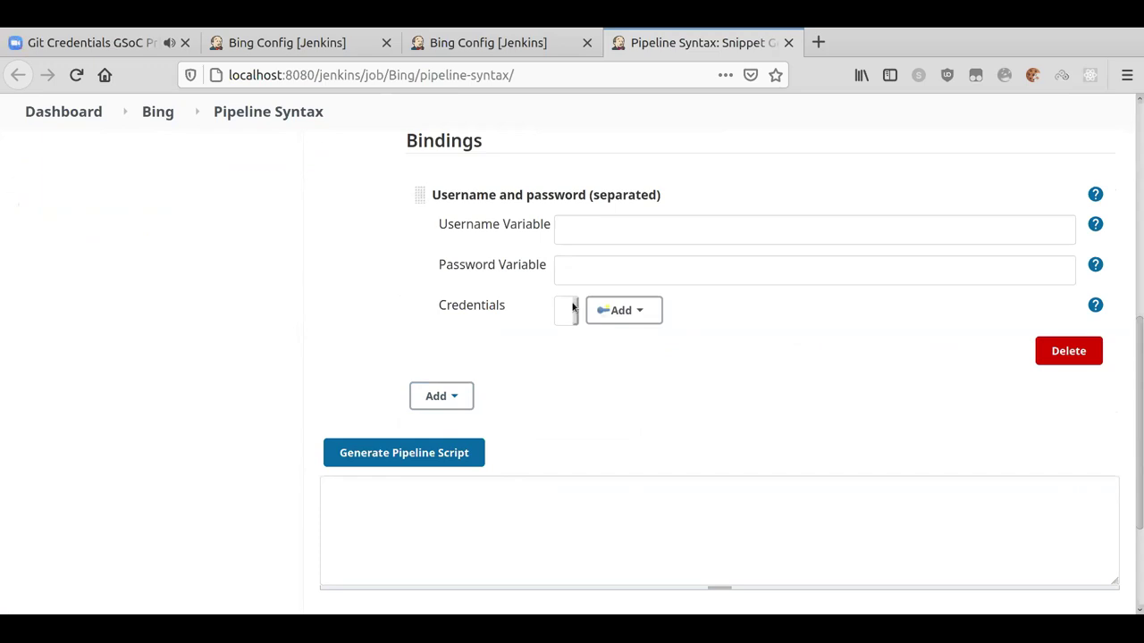
click(585, 241)
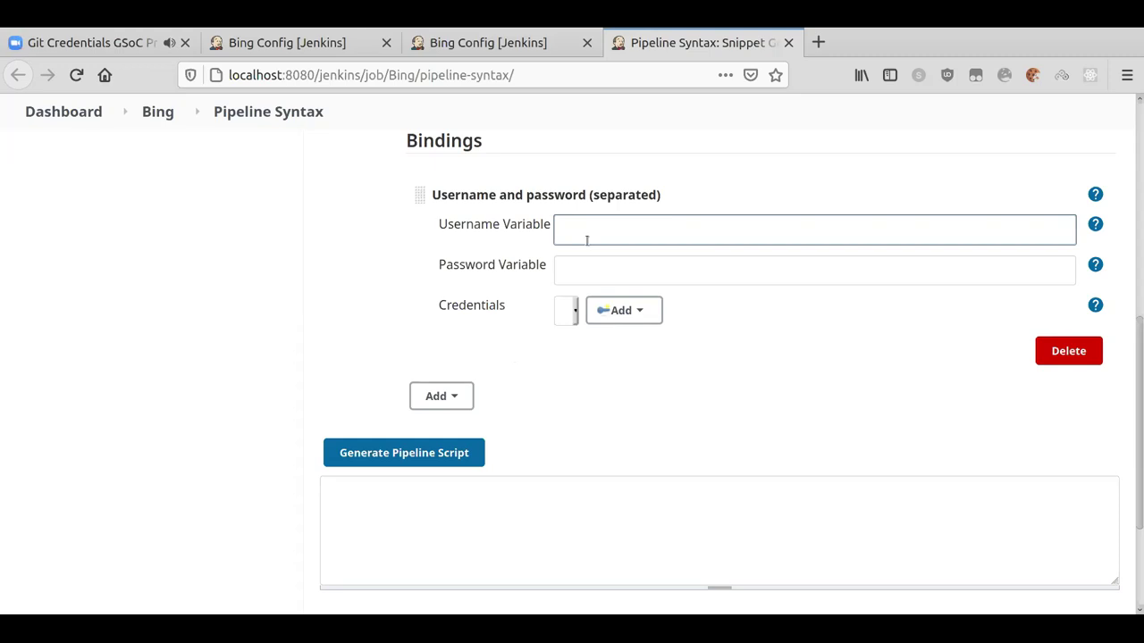
text(User)
click(583, 268)
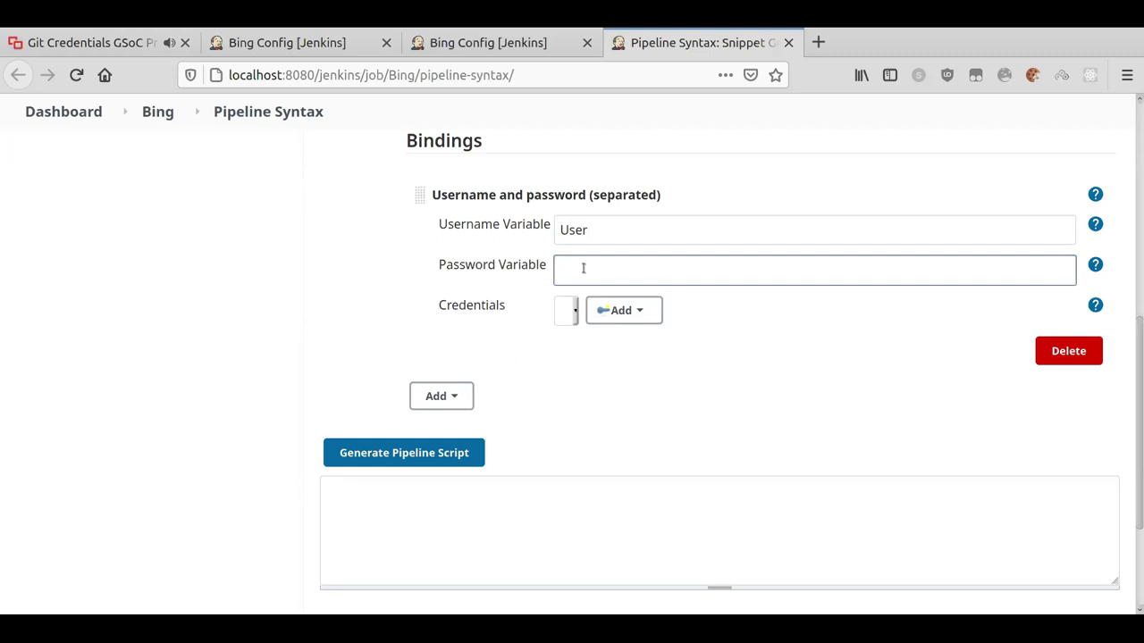
text(Pass)
click(573, 315)
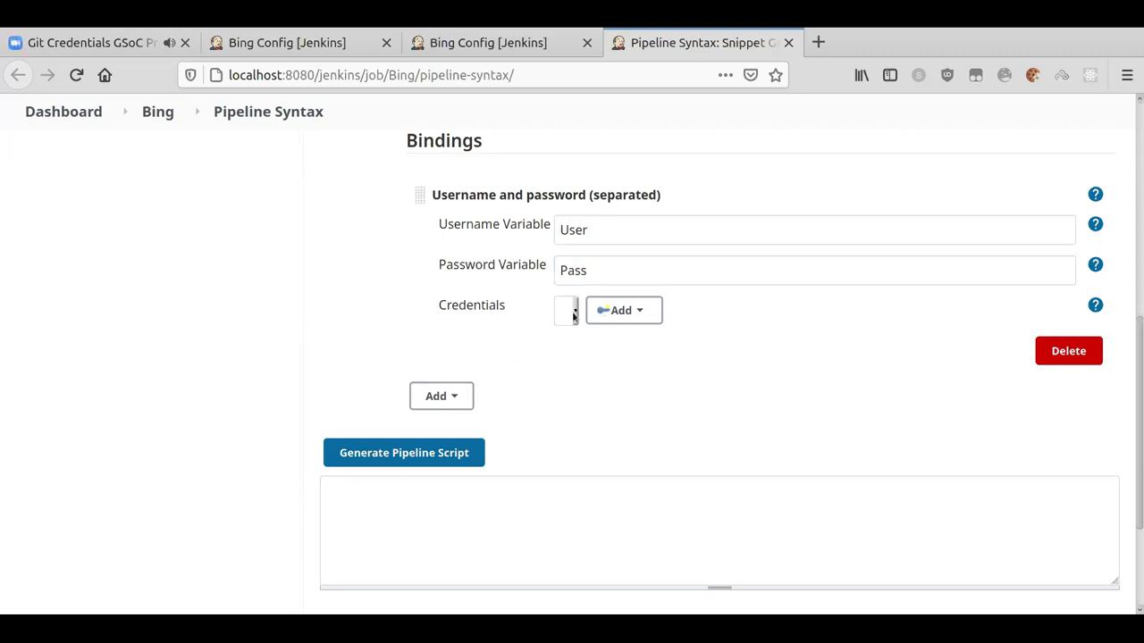
click(623, 316)
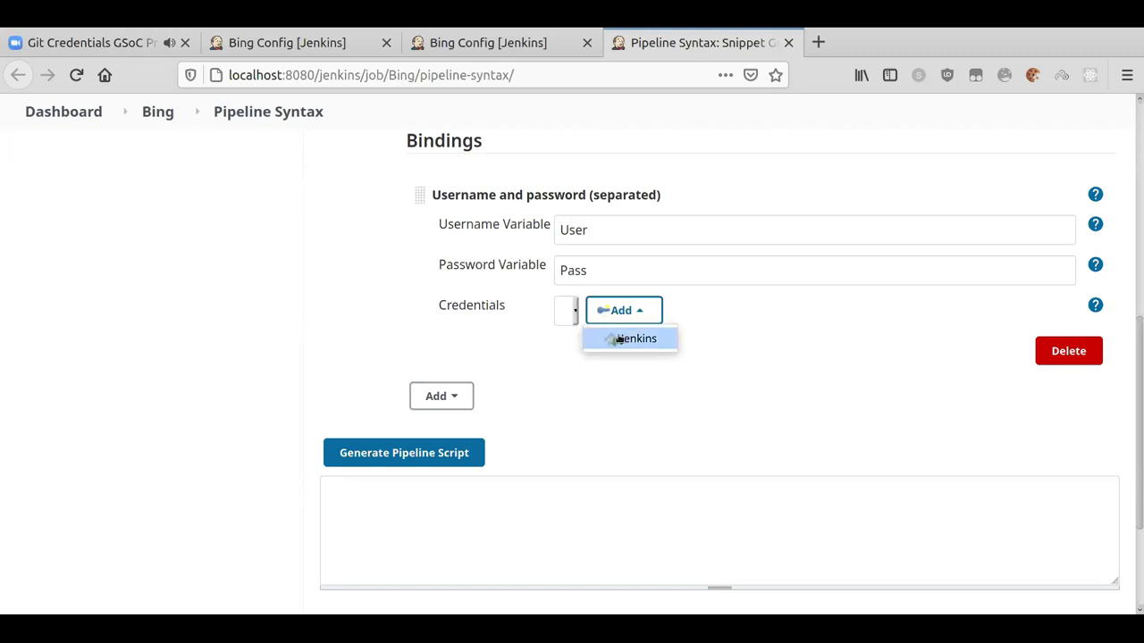
click(560, 344)
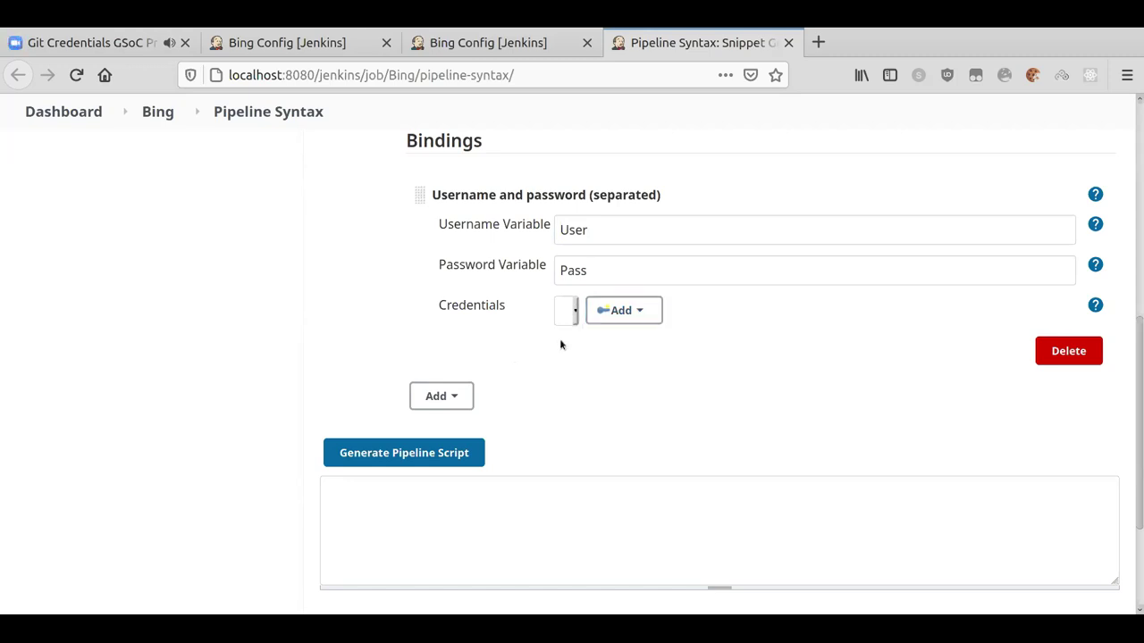
Generate the pipeline script for the binding and copy the whole withCredentials snippet.
scroll(560, 344, down, 2)
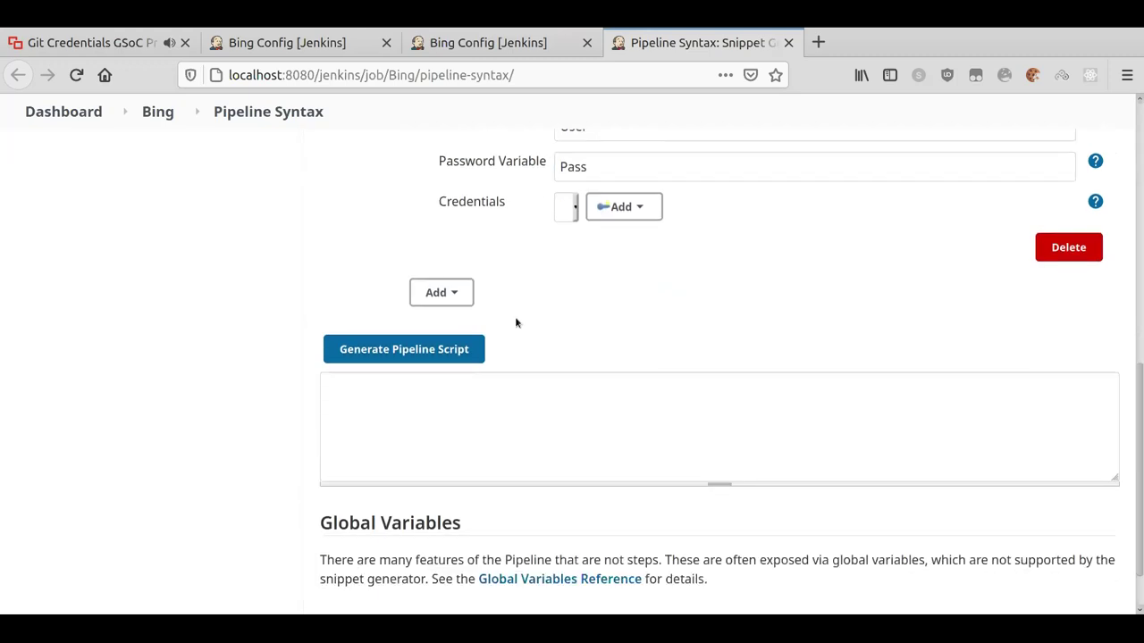
click(456, 351)
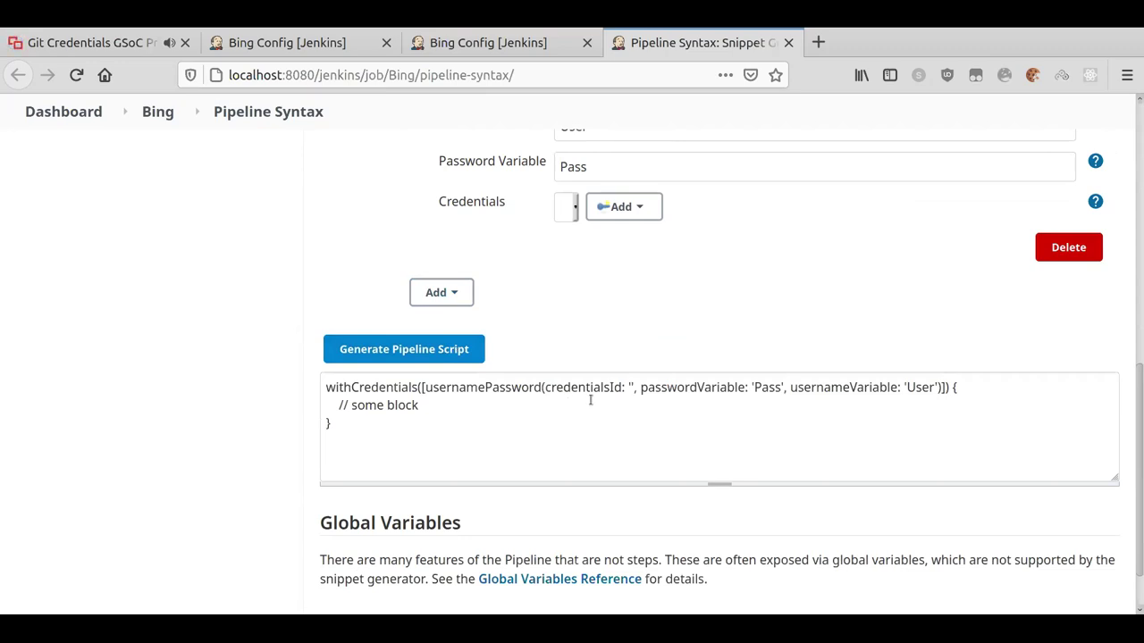
drag(415, 421, 295, 384)
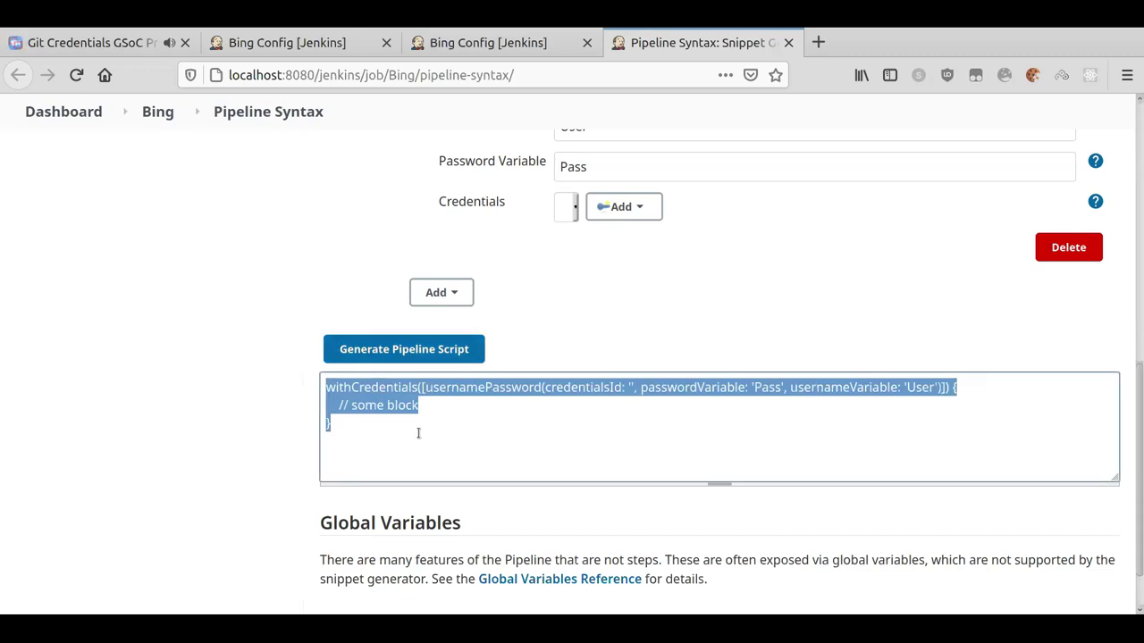
Go back to the Bing job and open its configuration at the Pipeline script.
scroll(417, 431, up, 4)
scroll(419, 437, up, 1)
scroll(419, 437, up, 2)
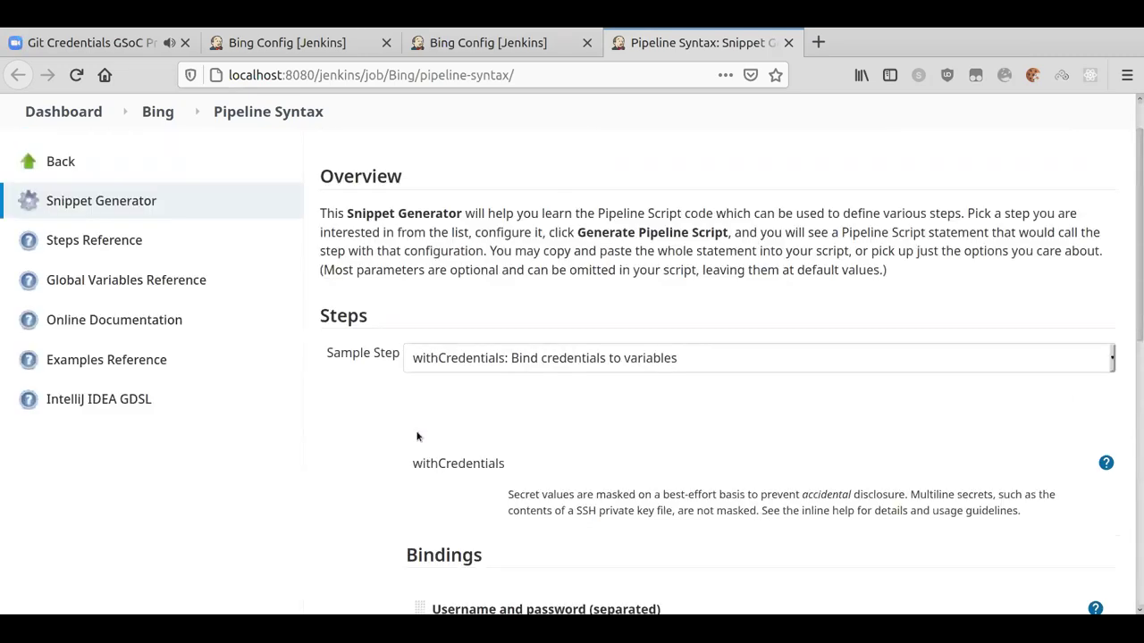
click(155, 113)
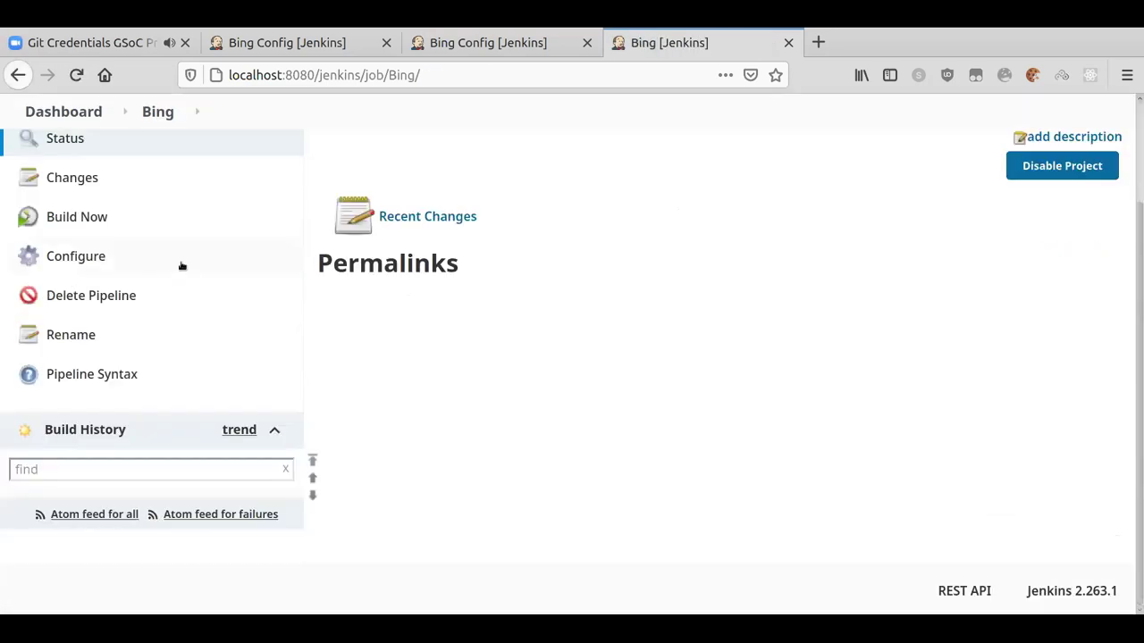
click(98, 257)
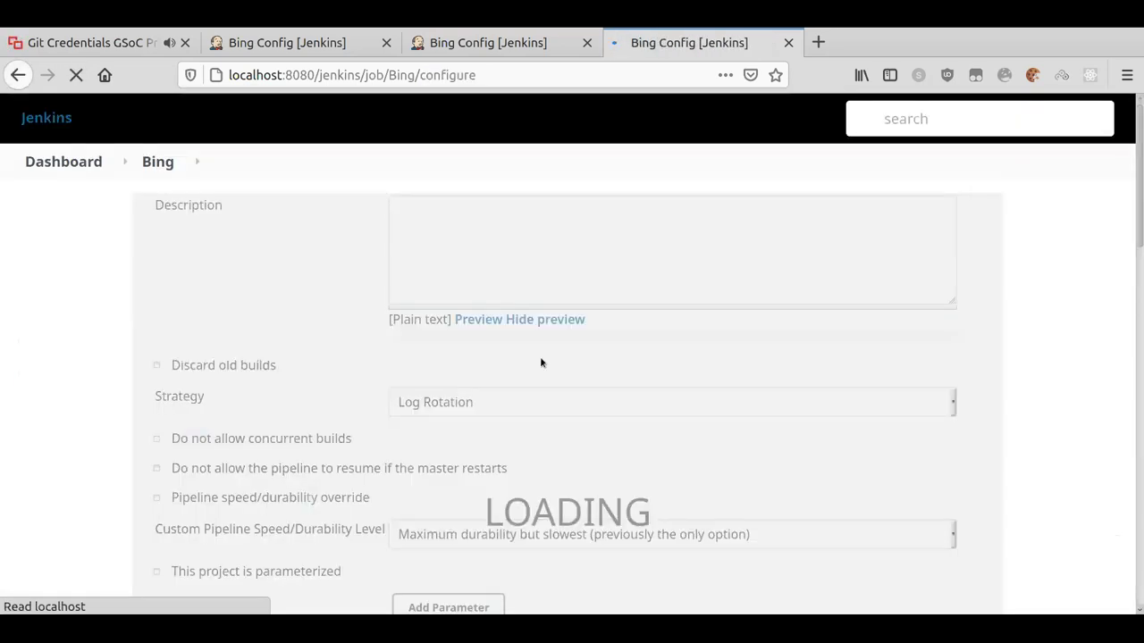
scroll(539, 357, down, 10)
Load the Hello World sample pipeline into the job's script.
click(515, 390)
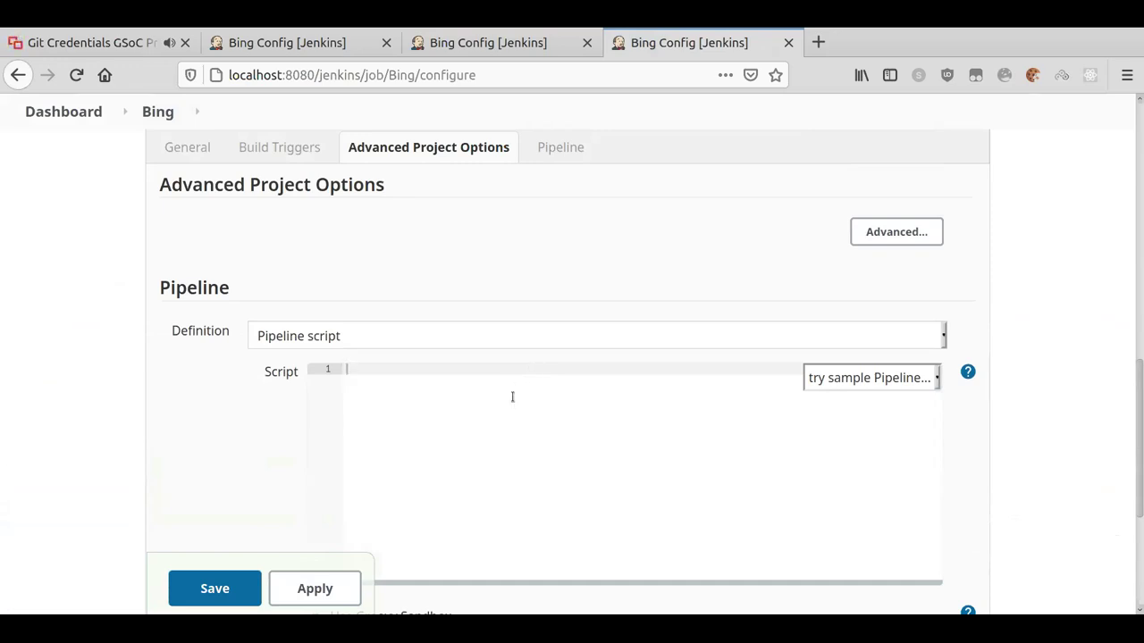
click(863, 386)
click(835, 427)
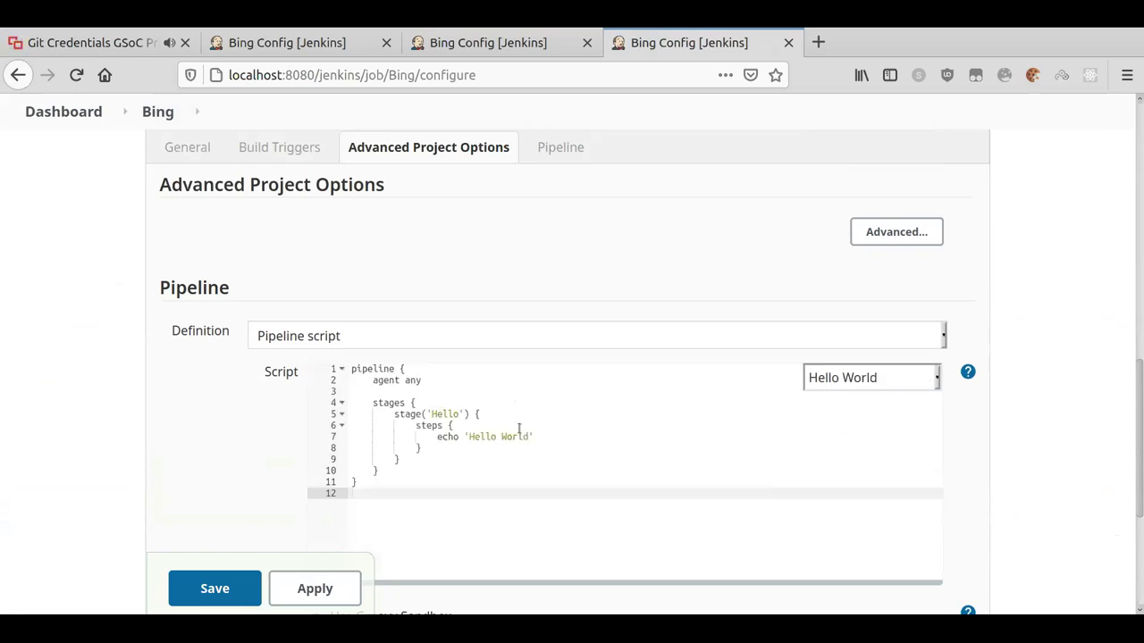
Replace the echo 'Hello World' line with the copied withCredentials snippet and indent its closing brace four levels.
drag(537, 437, 437, 437)
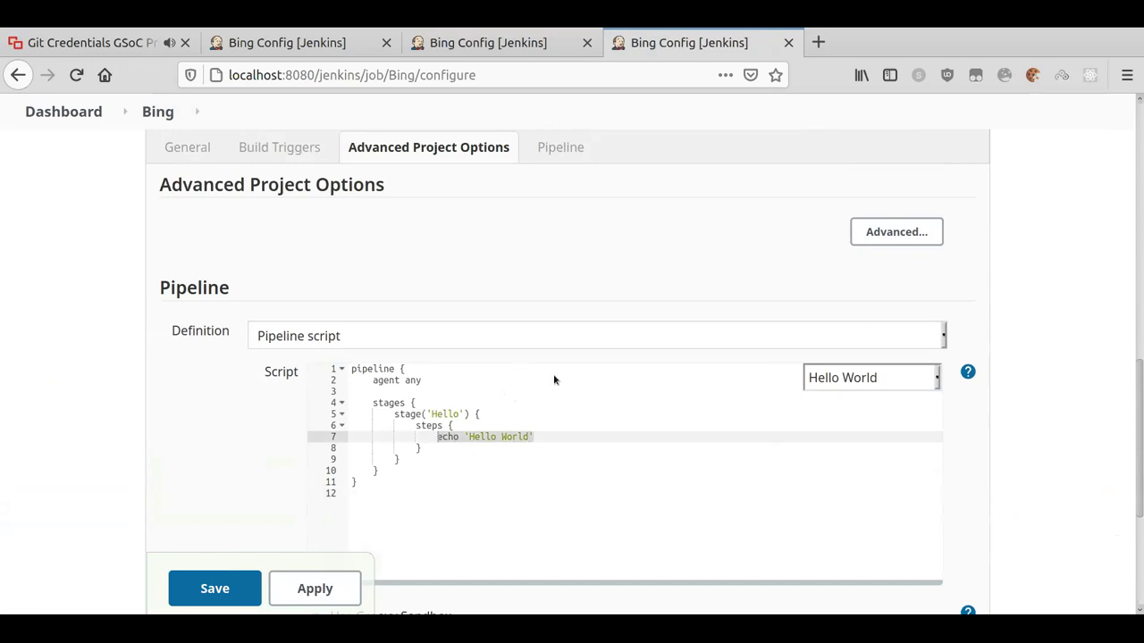
click(552, 437)
drag(544, 437, 438, 439)
key(ctrl+v)
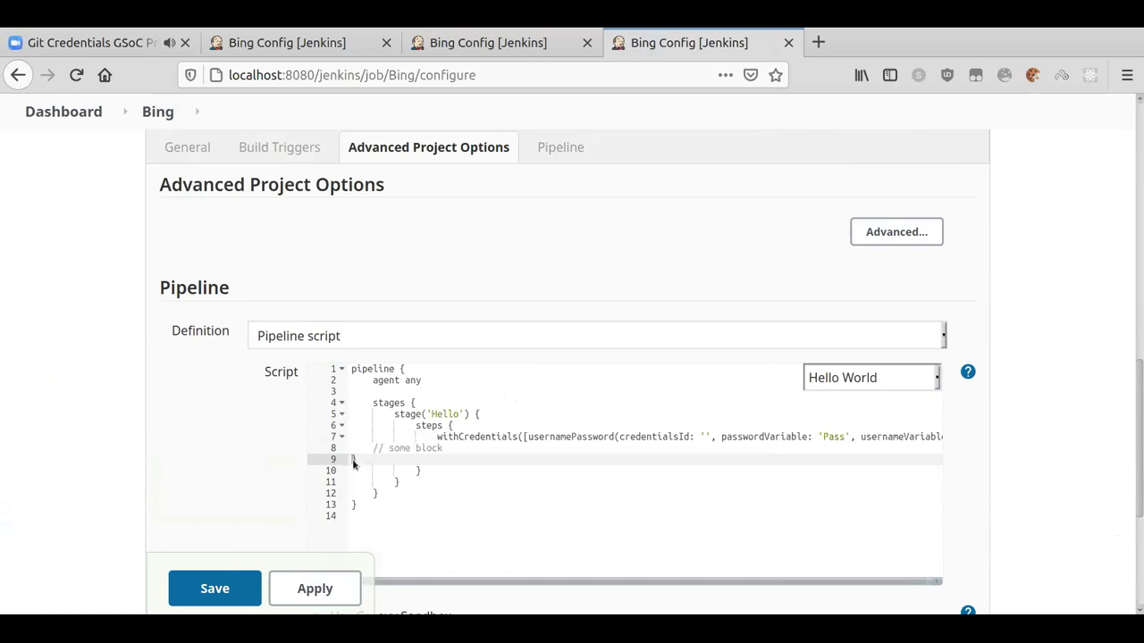
key(Tab)
key(Tab)
key(Tab)
key(Tab)
scroll(457, 487, right, 2)
scroll(460, 487, left, 2)
scroll(981, 410, down, 2)
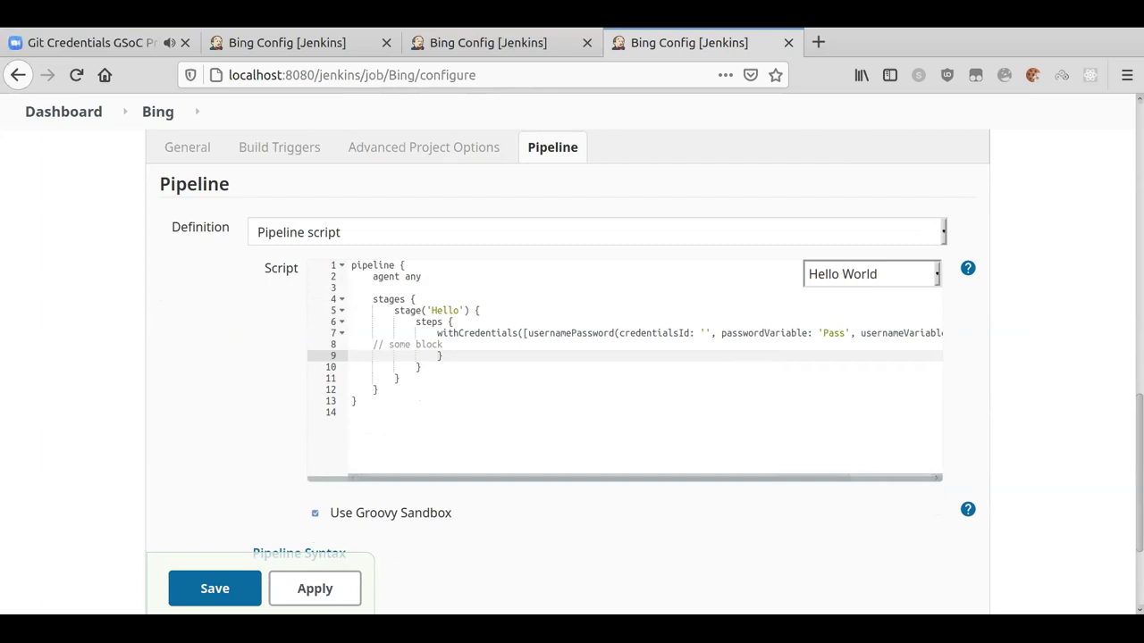
Look through the job configuration, examining the general options, the build triggers and the withCredentials block in the pipeline script.
click(375, 347)
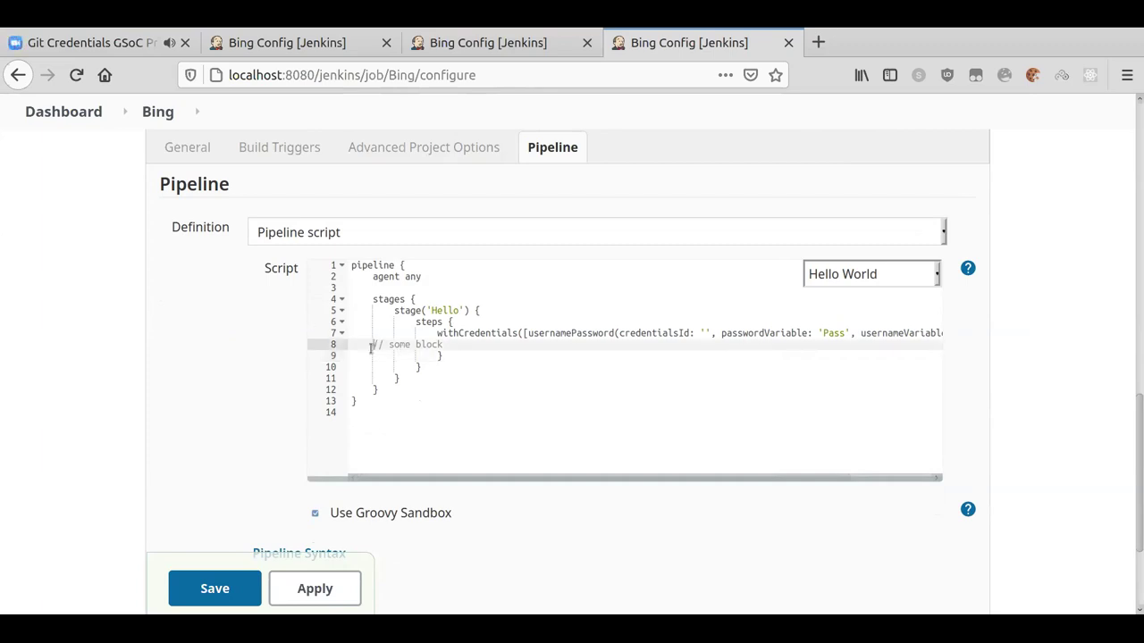
scroll(260, 320, up, 10)
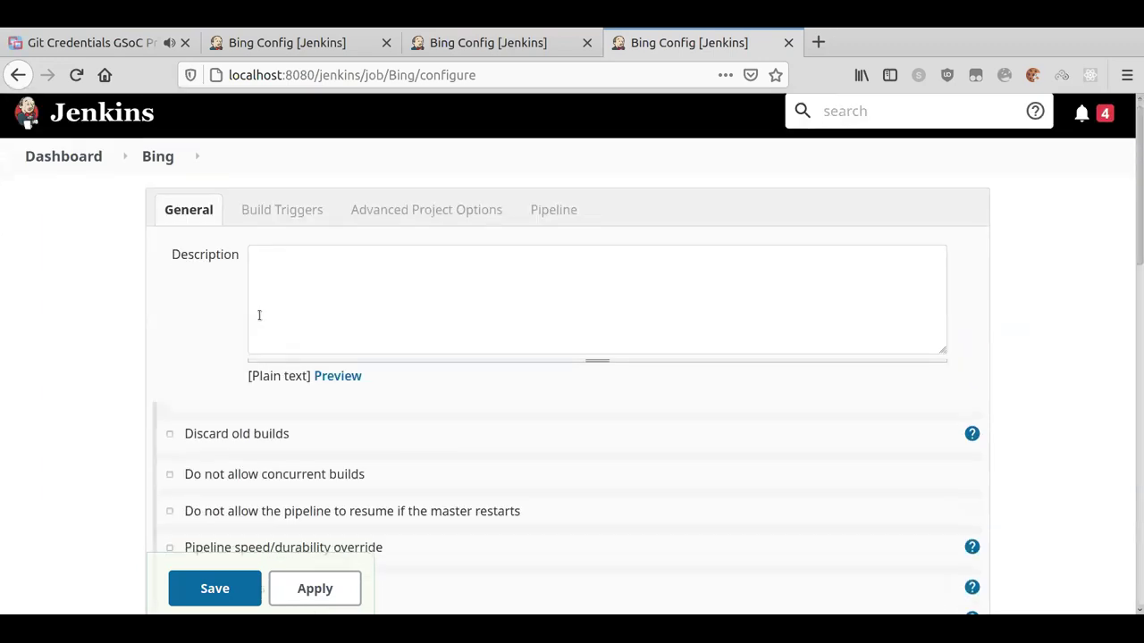
scroll(260, 320, down, 6)
scroll(260, 320, down, 5)
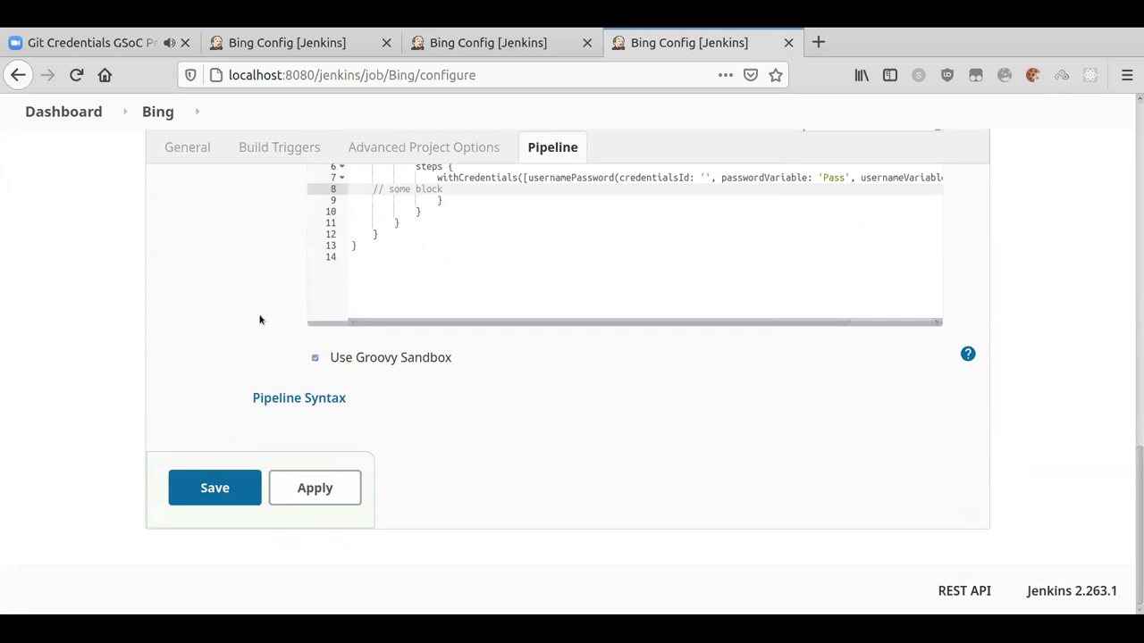
scroll(413, 215, up, 2)
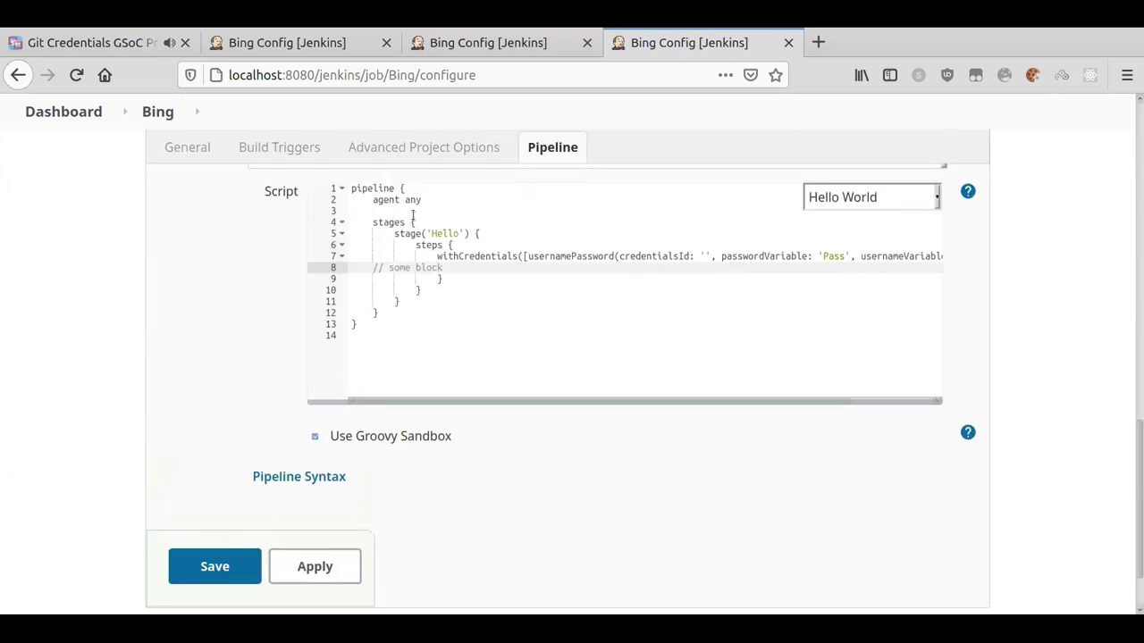
scroll(413, 214, down, 1)
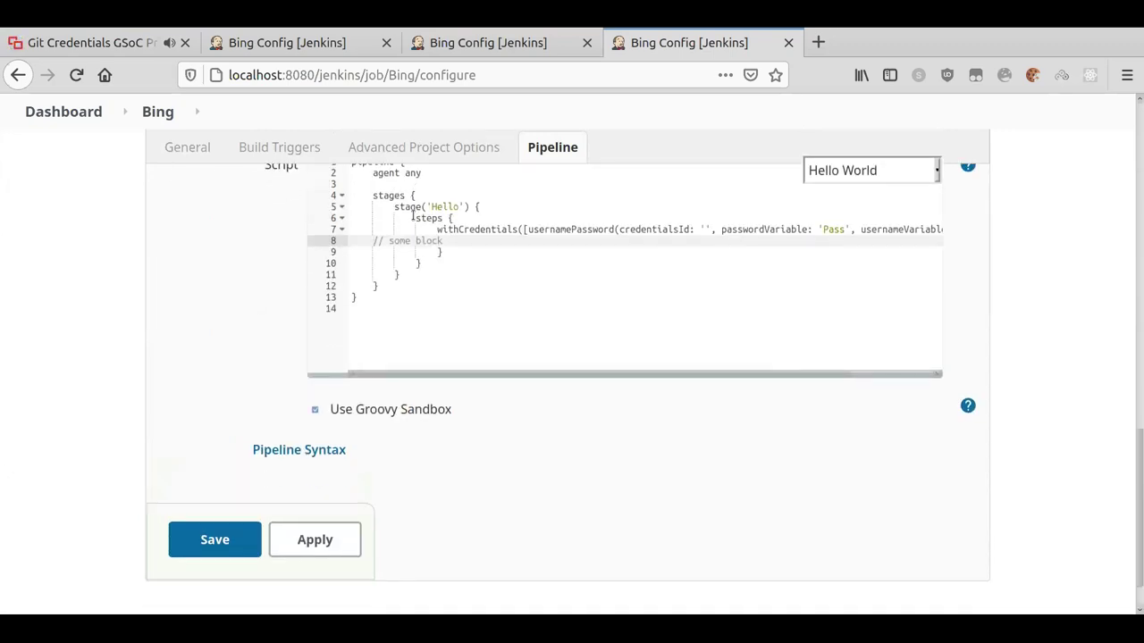
scroll(251, 263, up, 2)
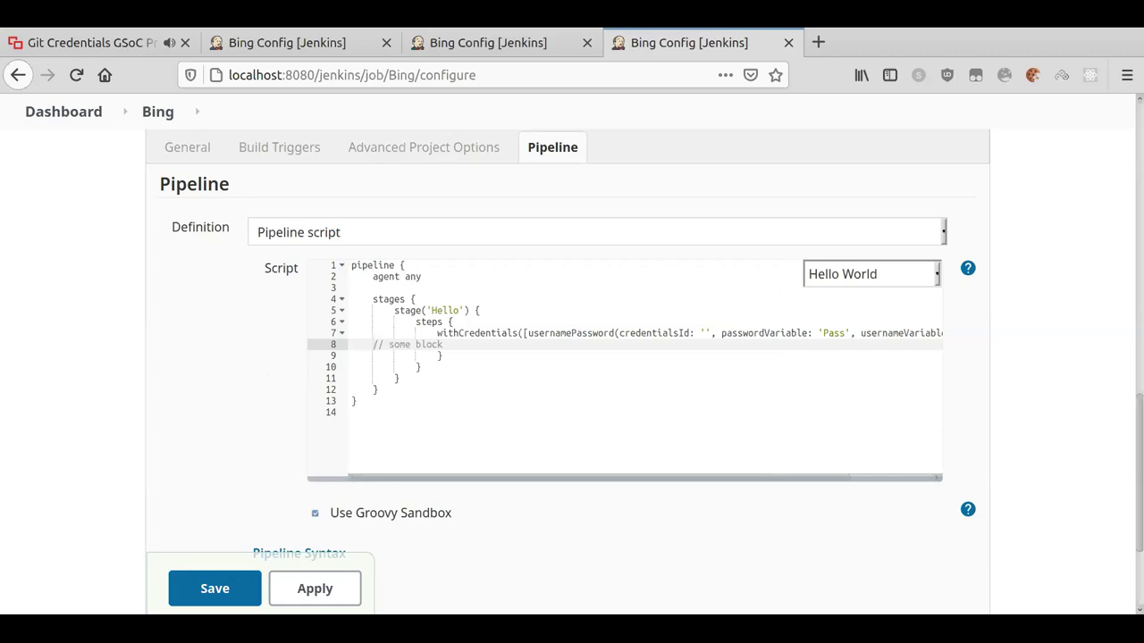
click(427, 368)
scroll(228, 318, up, 1)
scroll(229, 317, up, 5)
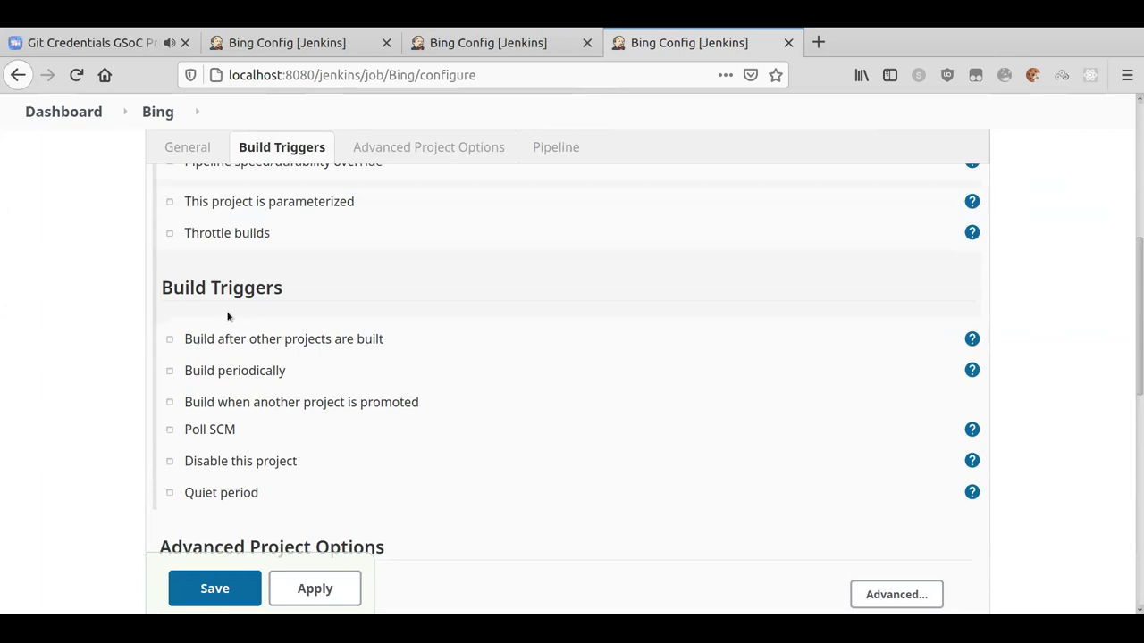
scroll(228, 317, up, 1)
scroll(228, 316, up, 1)
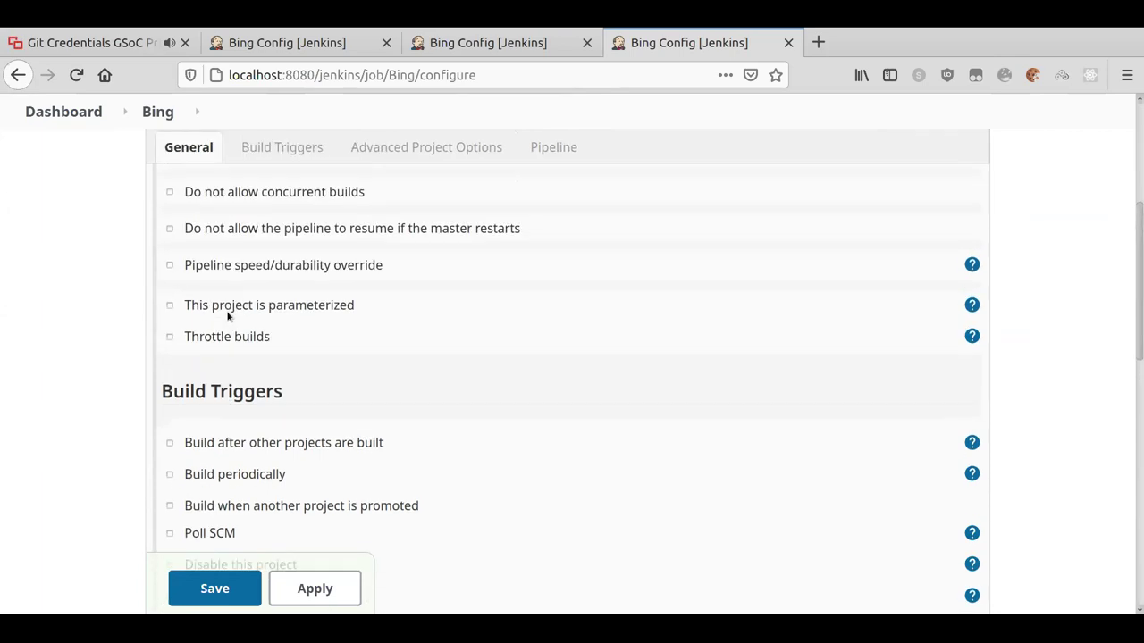
scroll(228, 316, down, 5)
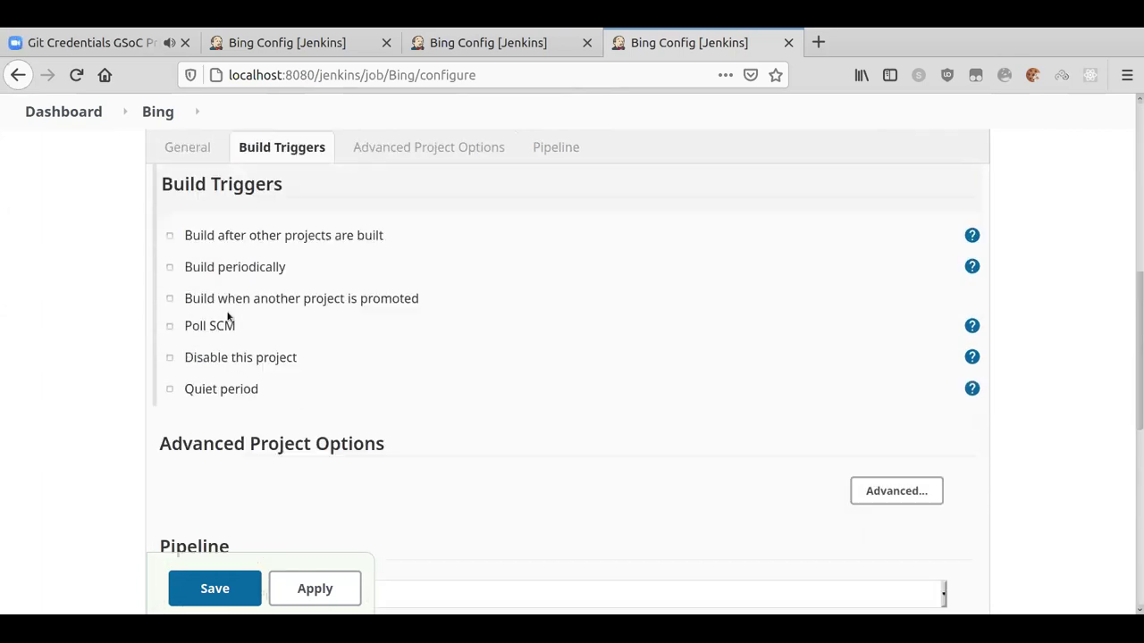
scroll(228, 315, down, 4)
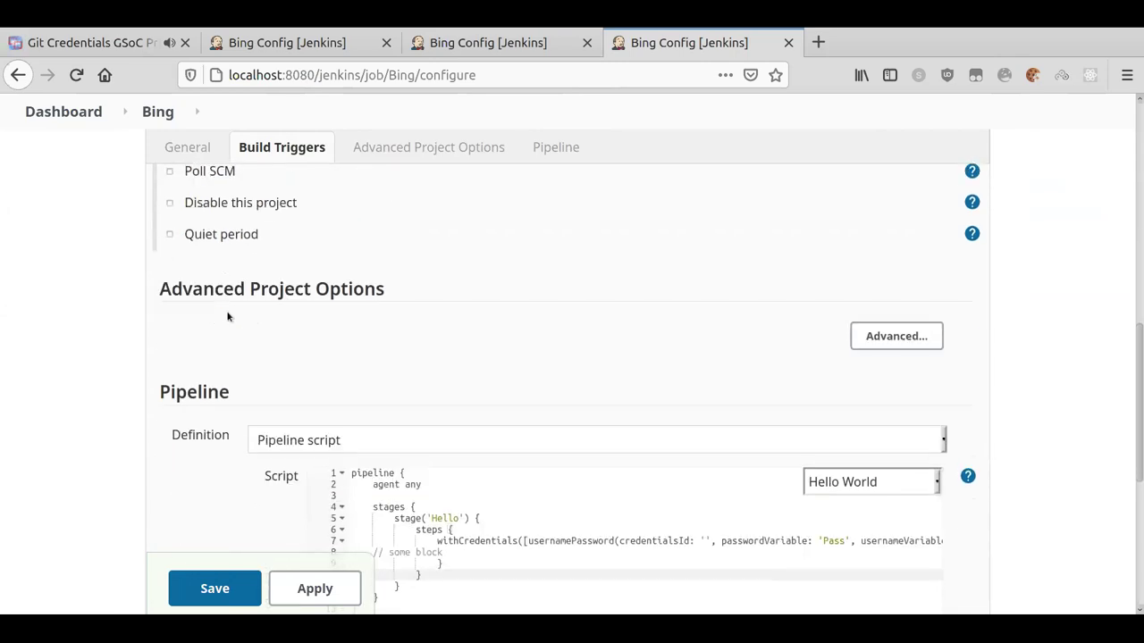
Compare the Bing job's withCredentials pipeline script with the plain Hello World script in the other open Bing configuration.
scroll(228, 317, down, 2)
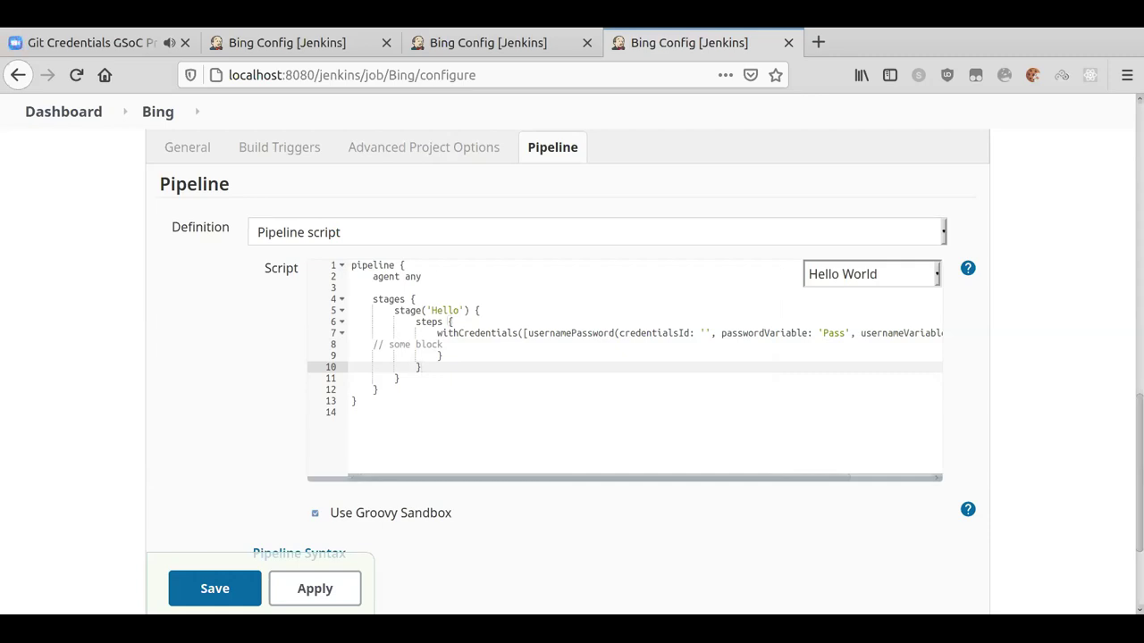
click(374, 345)
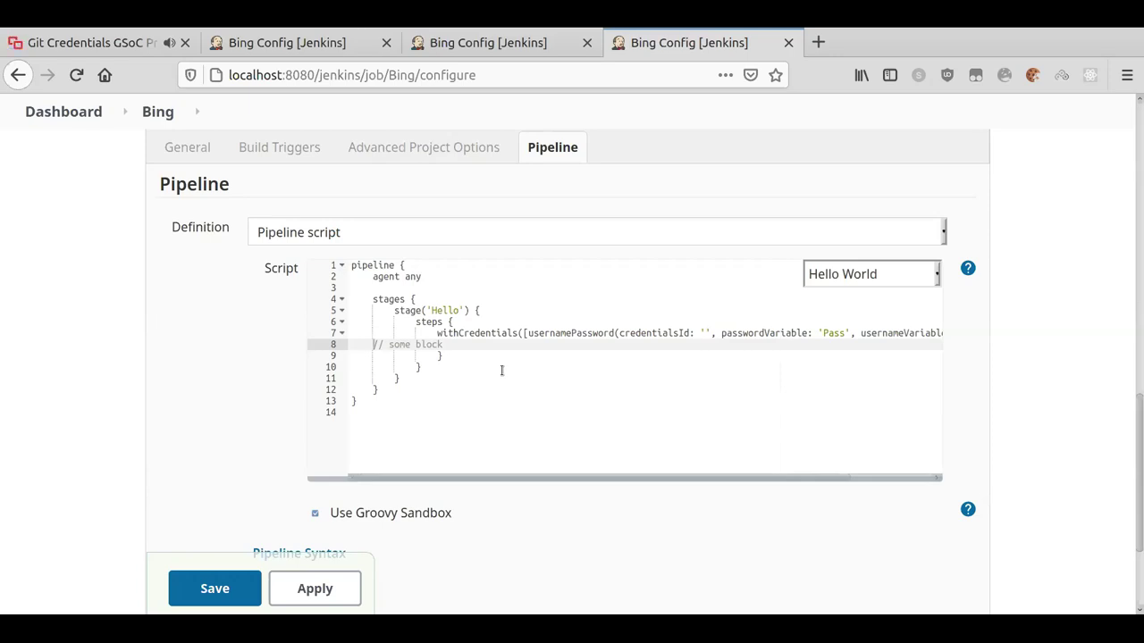
click(488, 52)
click(339, 46)
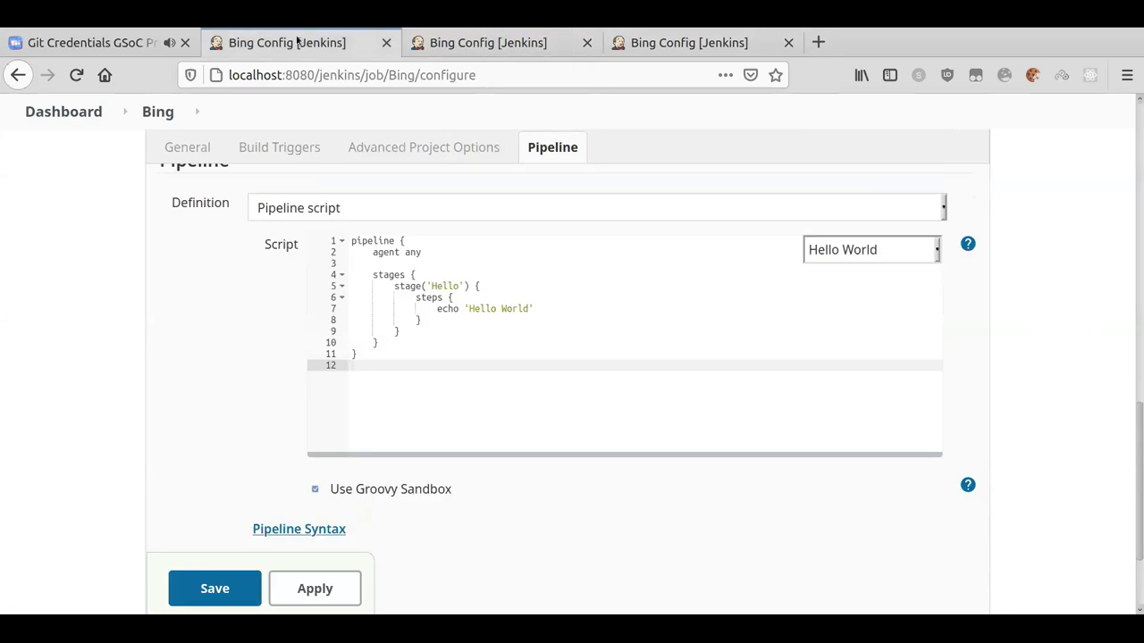
scroll(161, 227, up, 3)
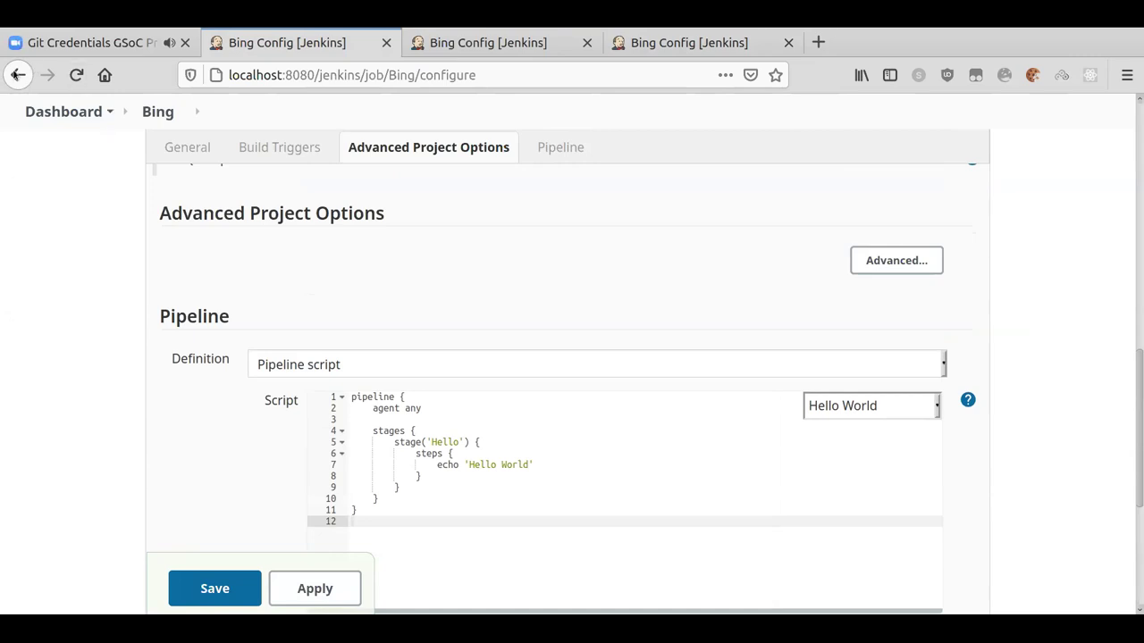
From the dashboard, create a new Freestyle project named job-1.
click(65, 120)
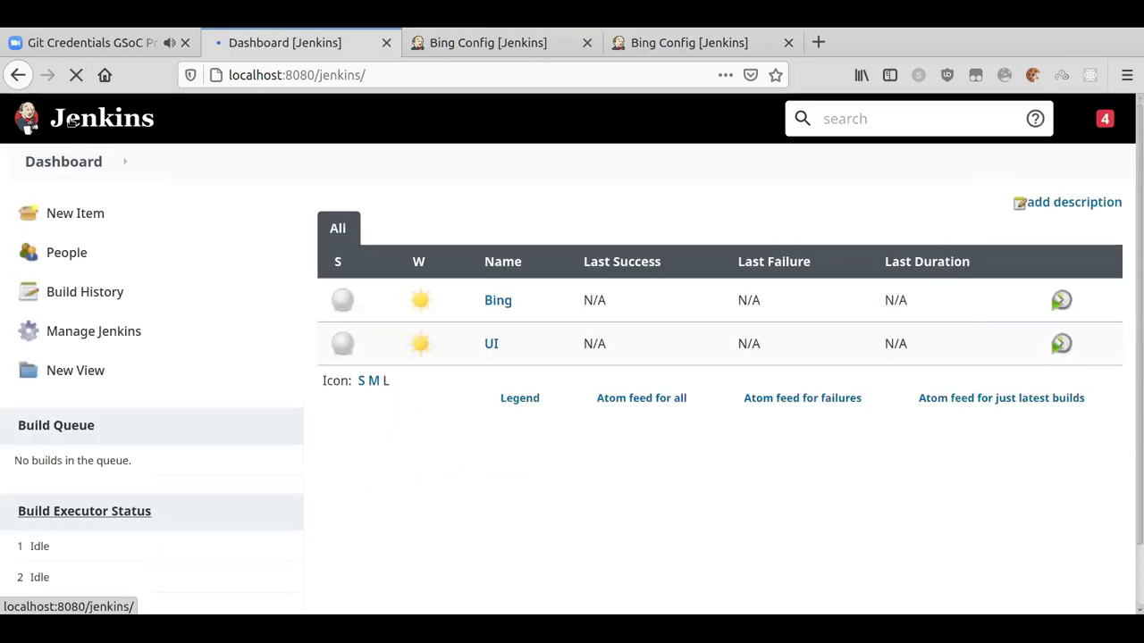
click(96, 212)
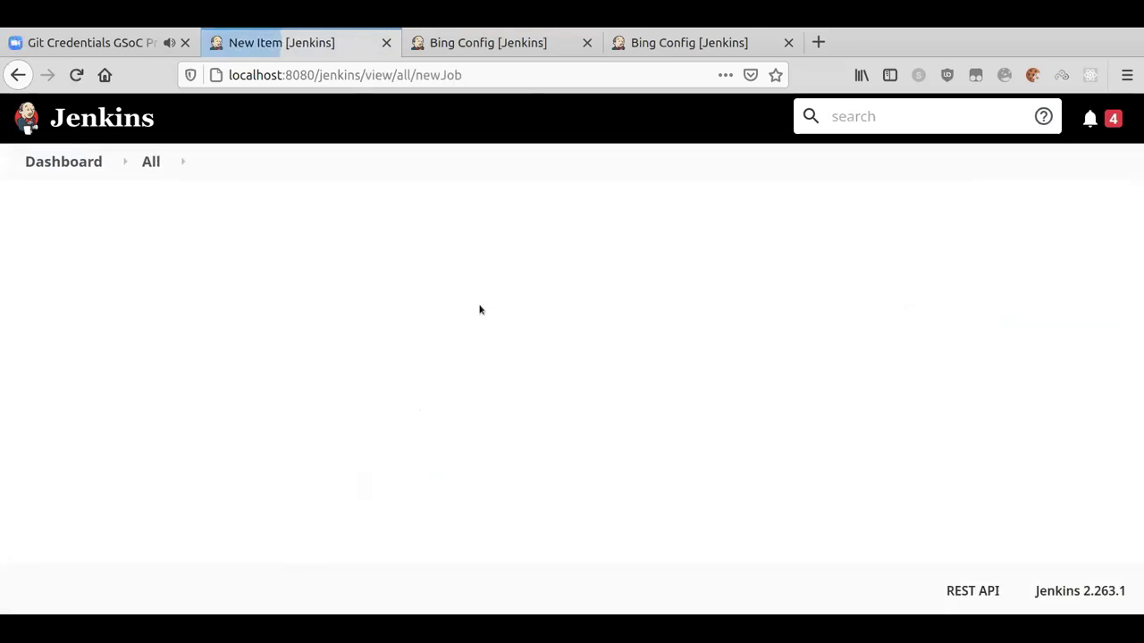
text(job-1)
click(235, 360)
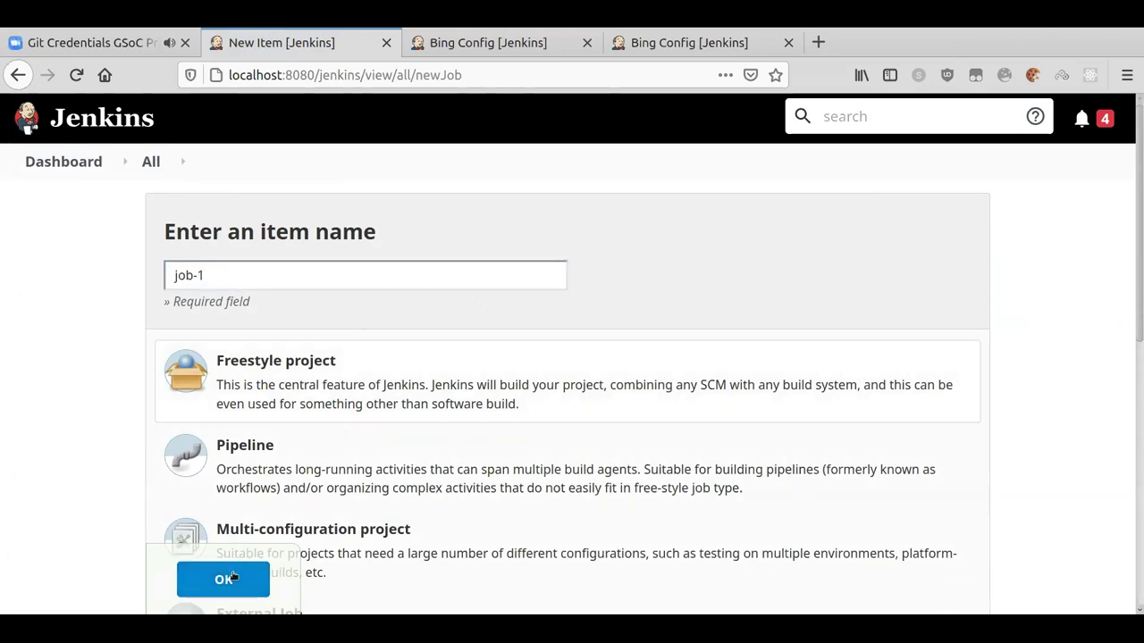
click(225, 579)
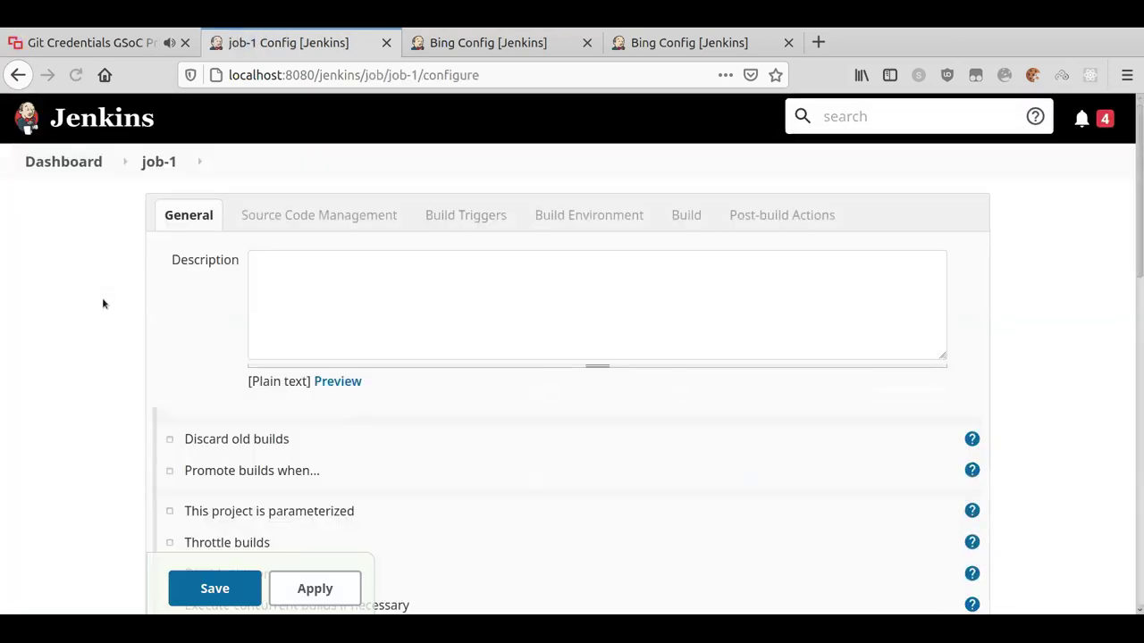
Select Git as job-1's source code management and bring its repository, credentials and branch settings into view.
scroll(102, 304, down, 5)
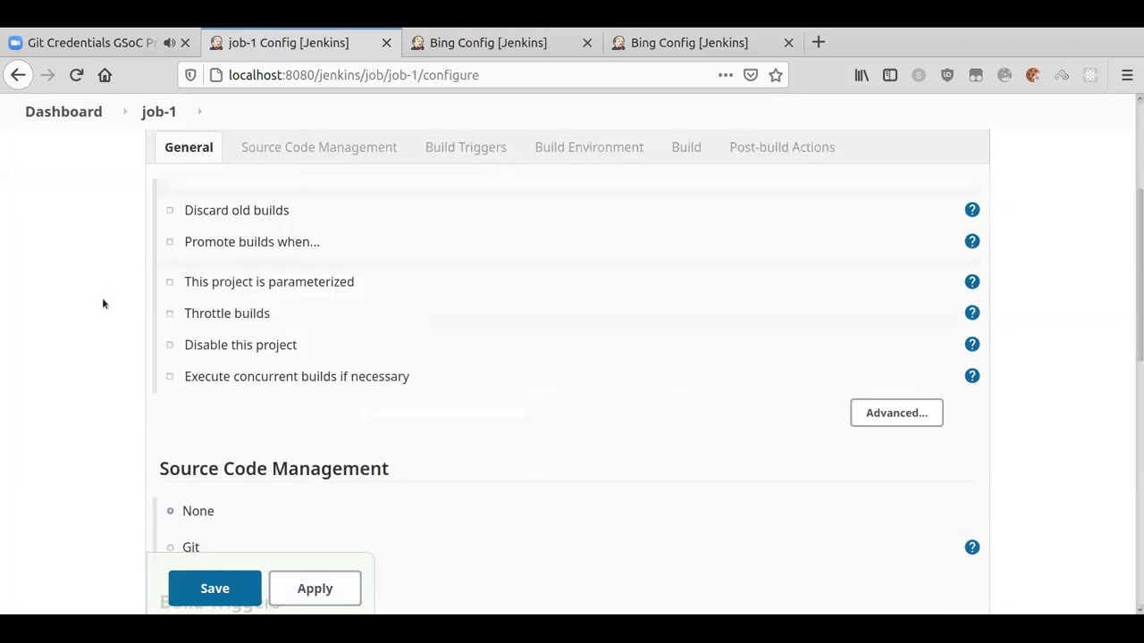
click(192, 311)
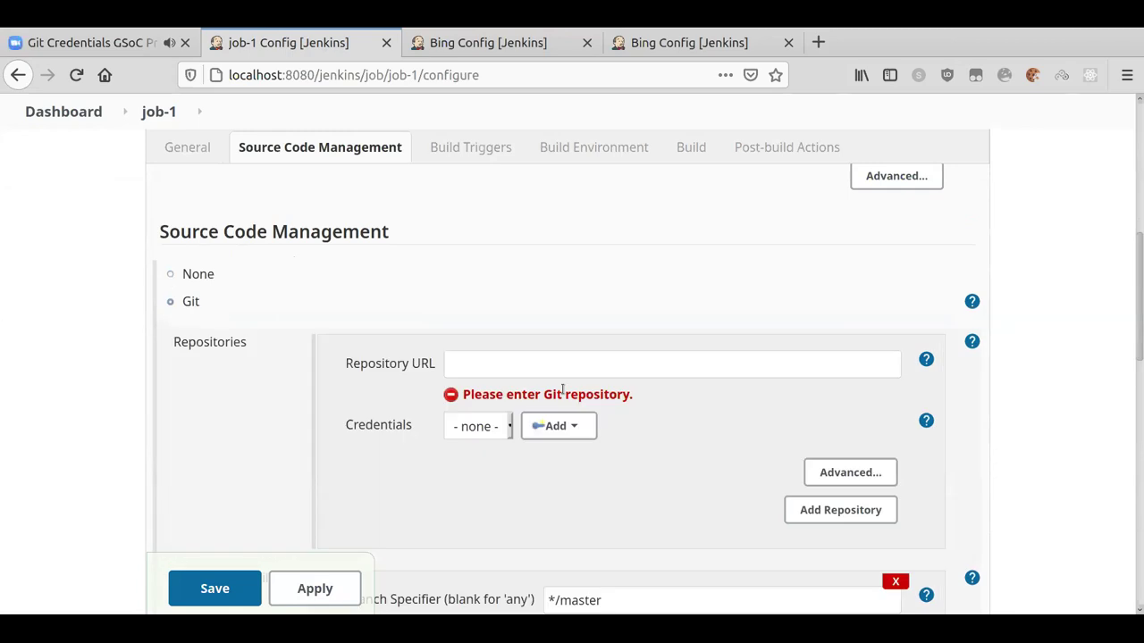
scroll(490, 334, down, 2)
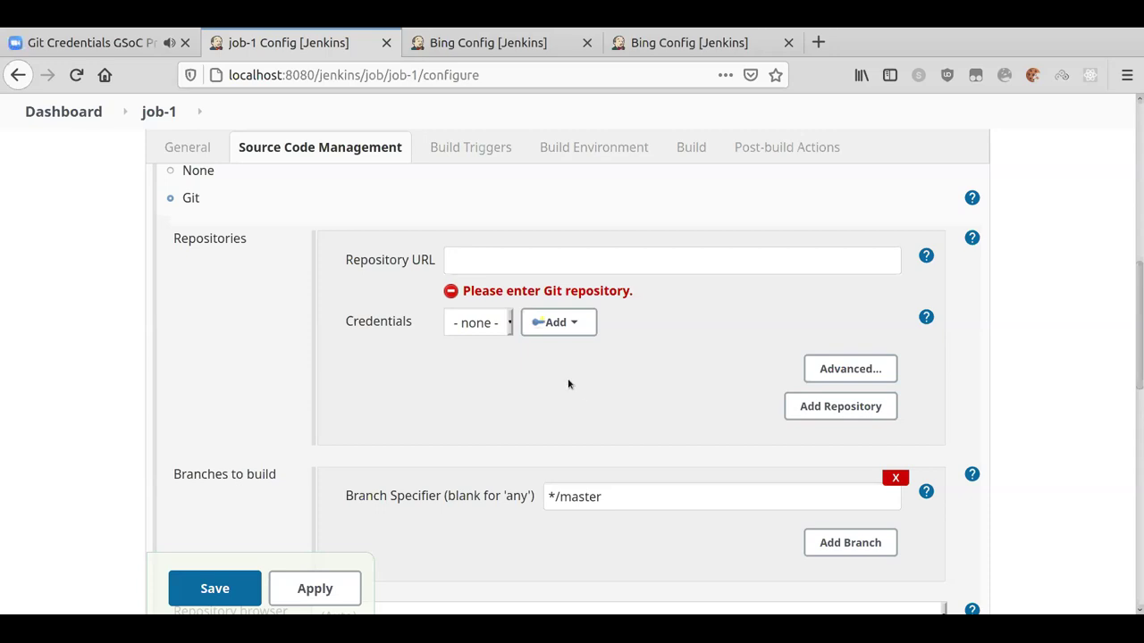
scroll(568, 385, down, 1)
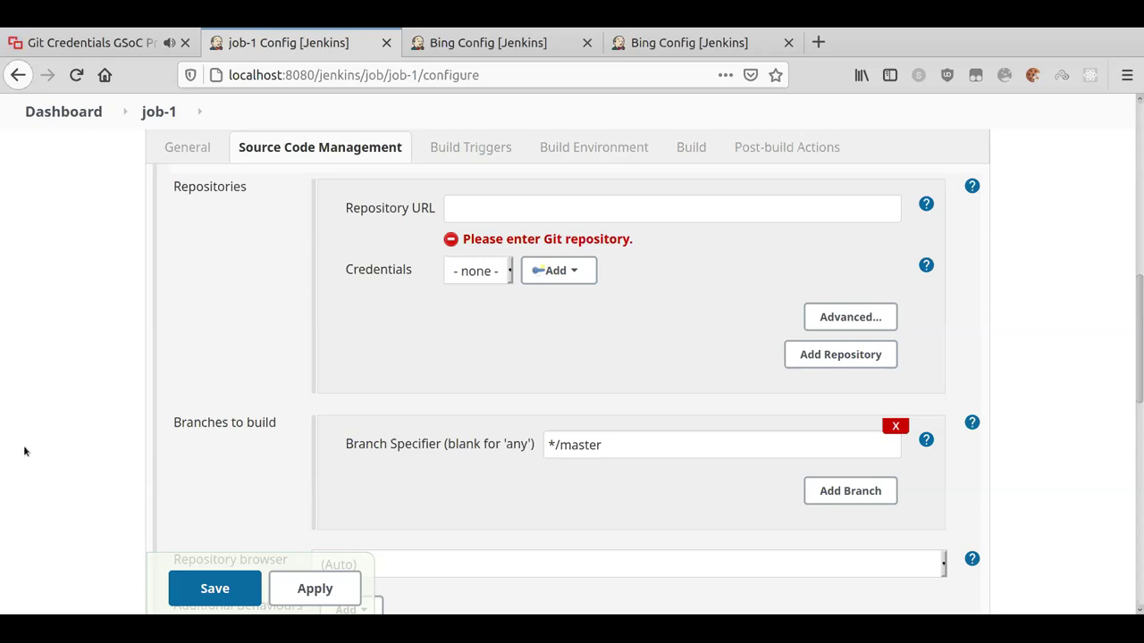
click(463, 44)
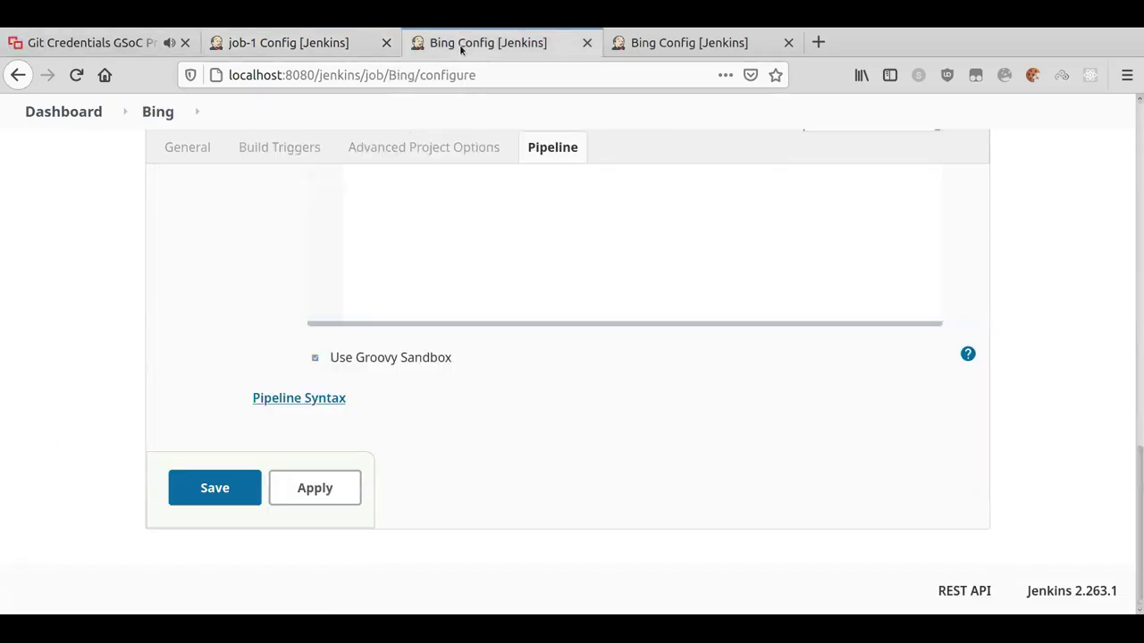
click(198, 36)
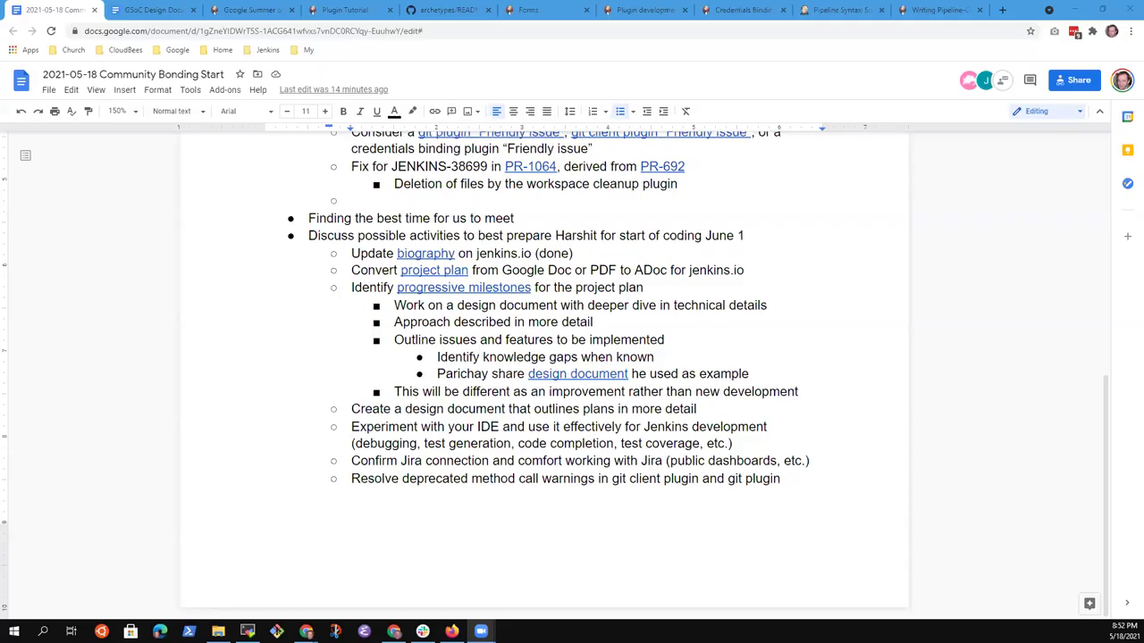
Switch to the credentials-binding job configuration in Firefox, maximize the window and enlarge the page to 150%.
key(alt+Tab)
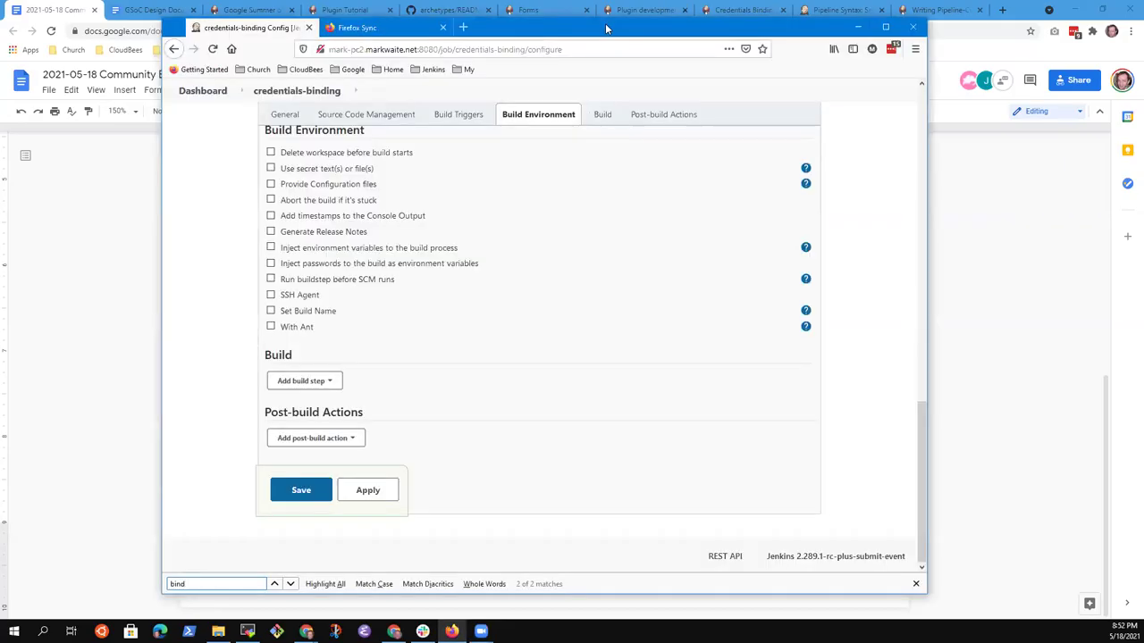
key(super+Up)
scroll(333, 332, up, 15)
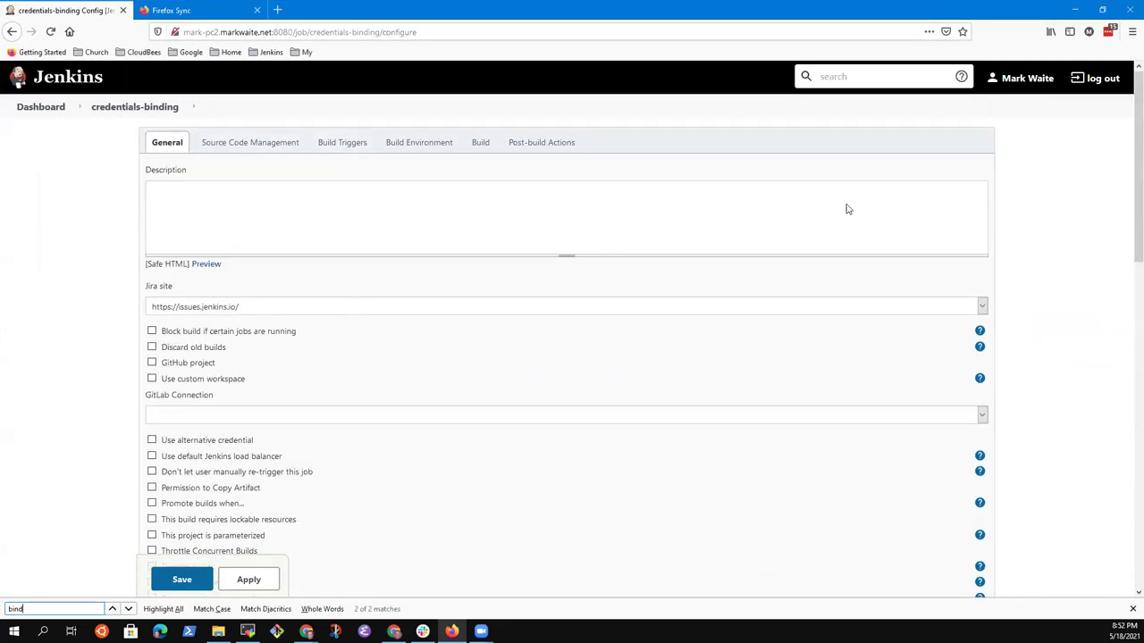
key(ctrl+plus)
key(ctrl+plus)
key(ctrl+plus)
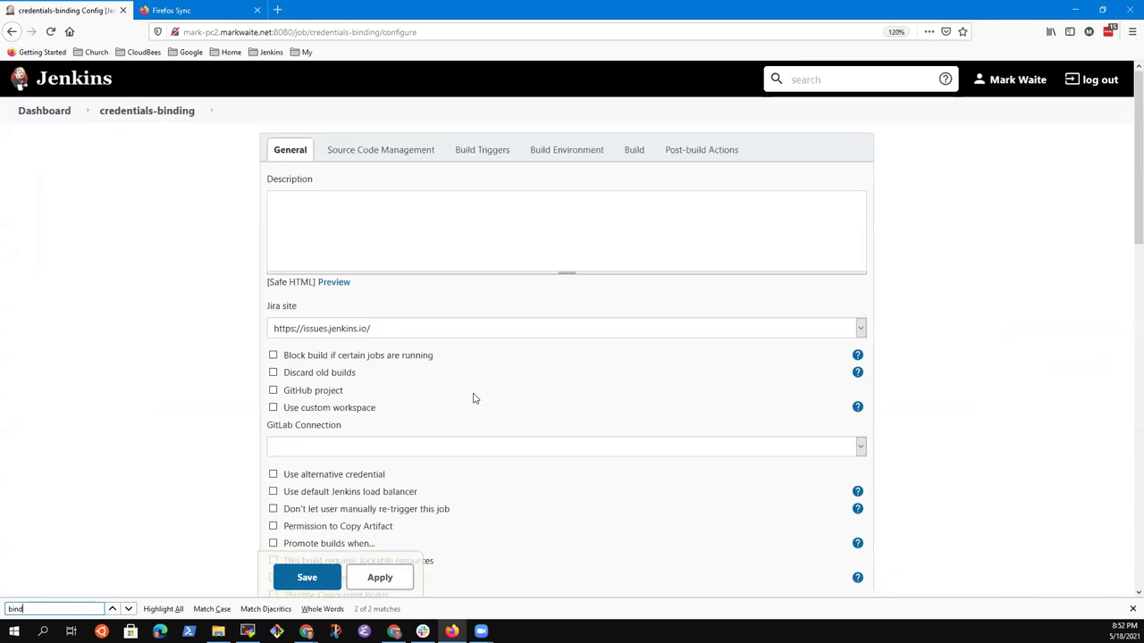
key(ctrl+plus)
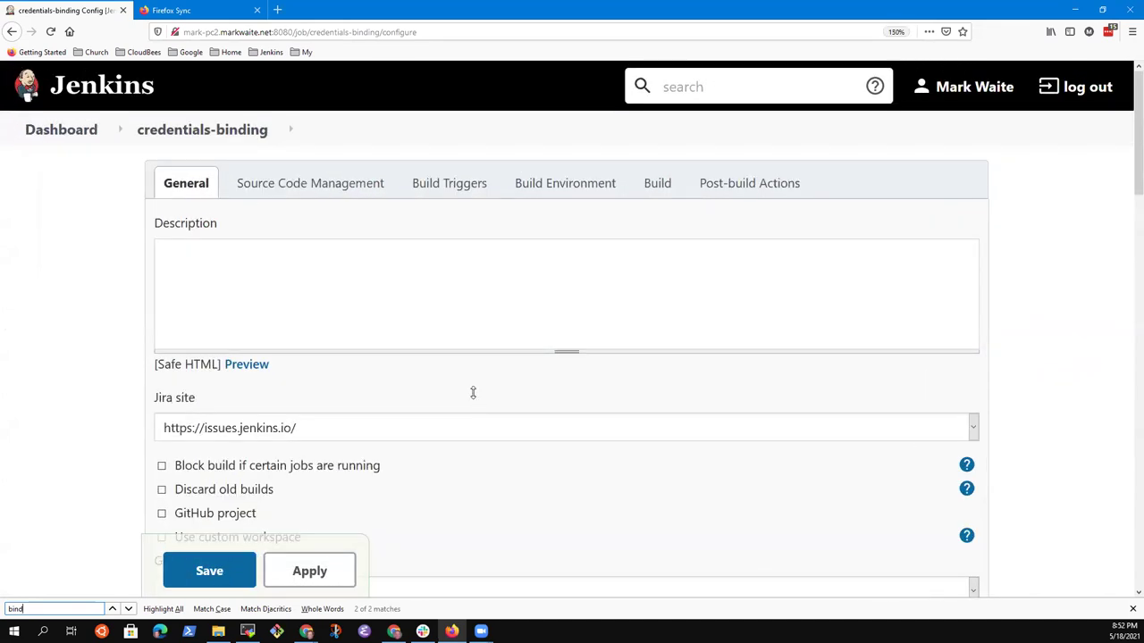
key(ctrl+plus)
key(ctrl+minus)
Look through the credentials-binding job's general options, build environment options and the list of available build steps.
scroll(328, 504, down, 3)
scroll(400, 354, up, 1)
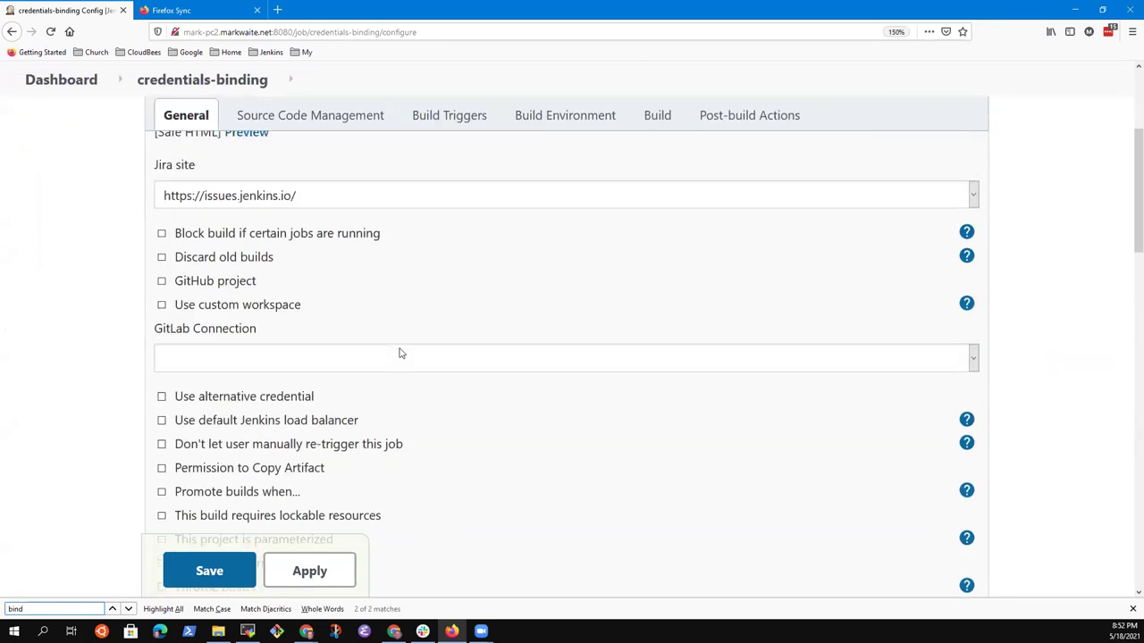
scroll(352, 350, up, 2)
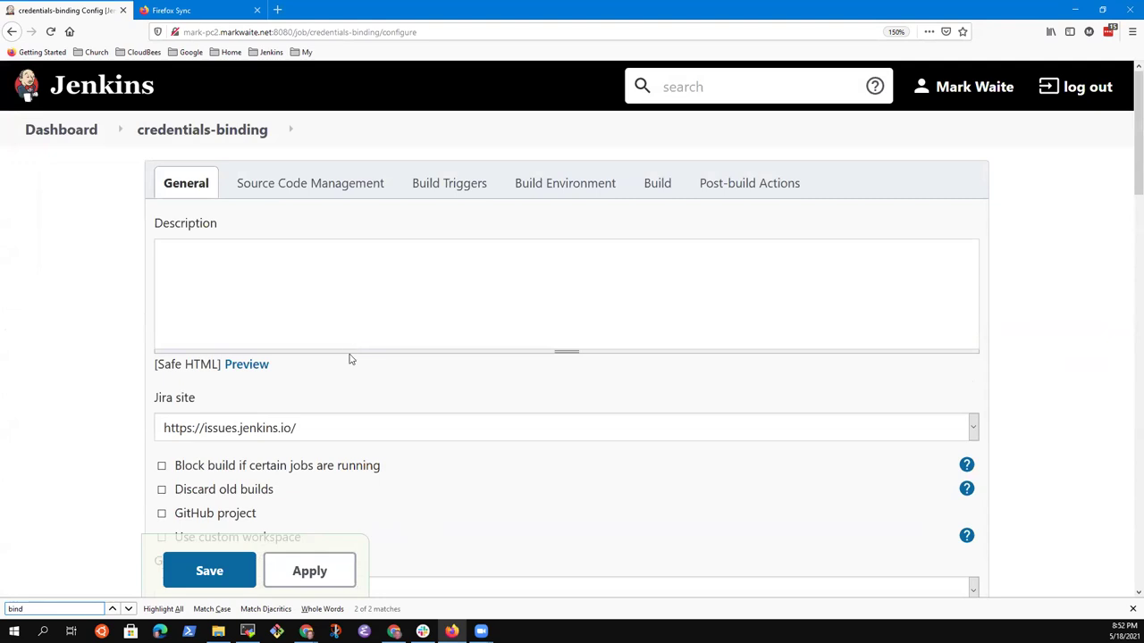
scroll(304, 330, down, 10)
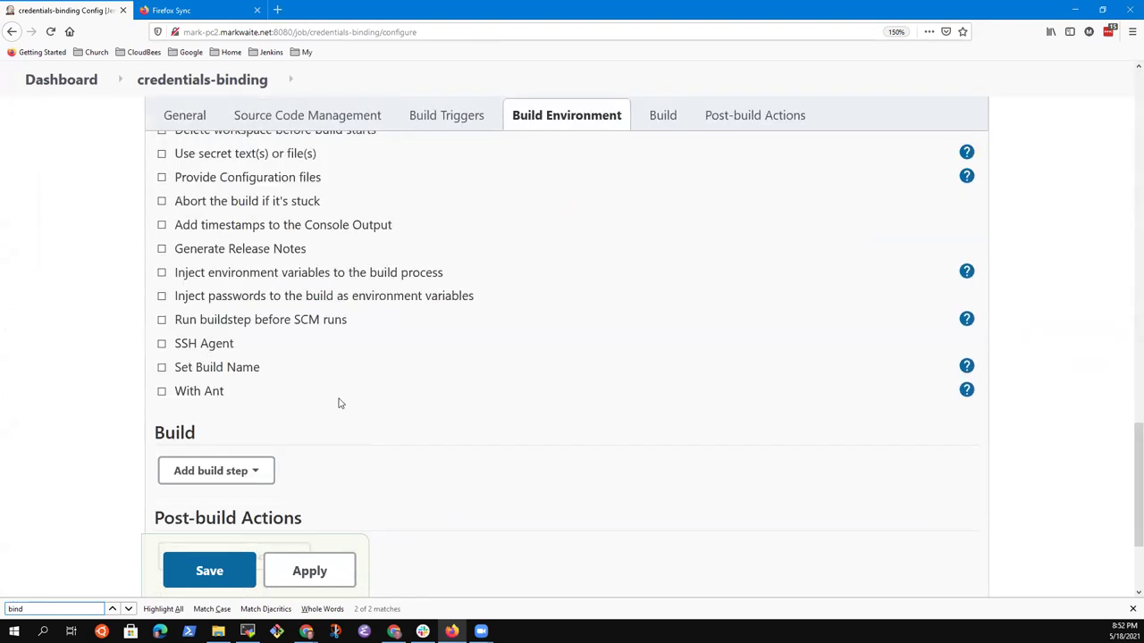
scroll(339, 403, down, 2)
click(264, 315)
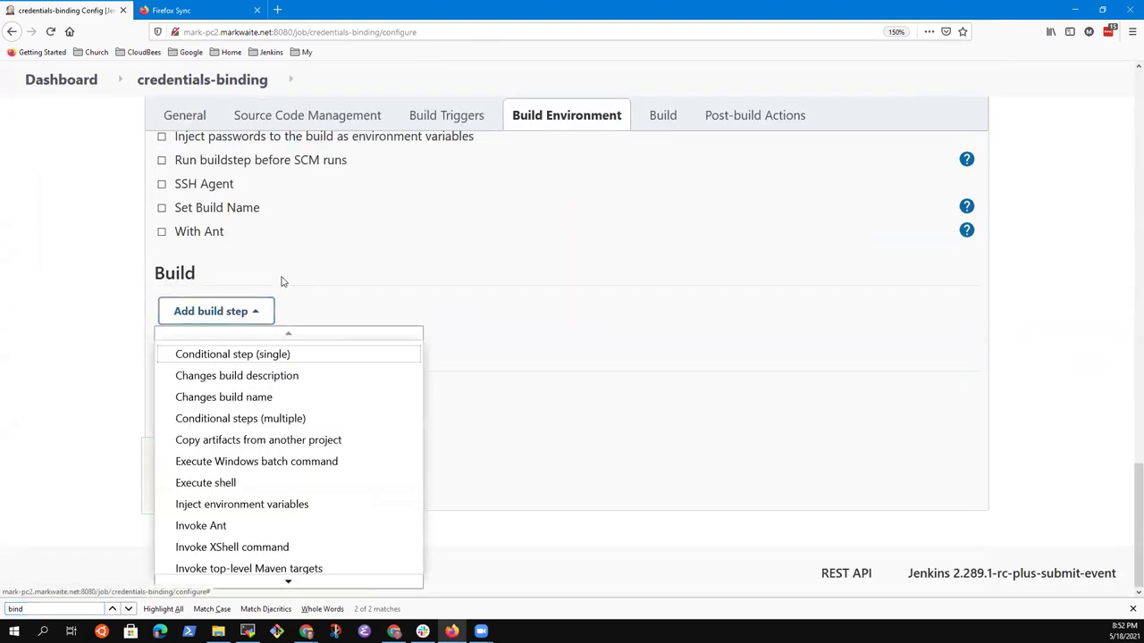
mouse_move(306, 581)
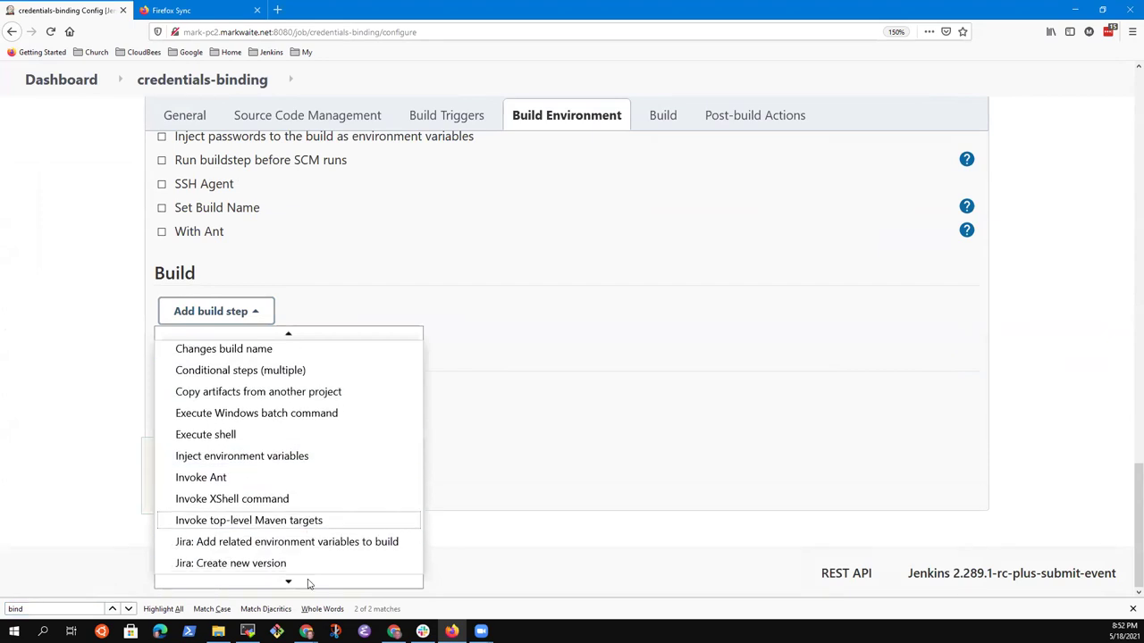
mouse_move(301, 337)
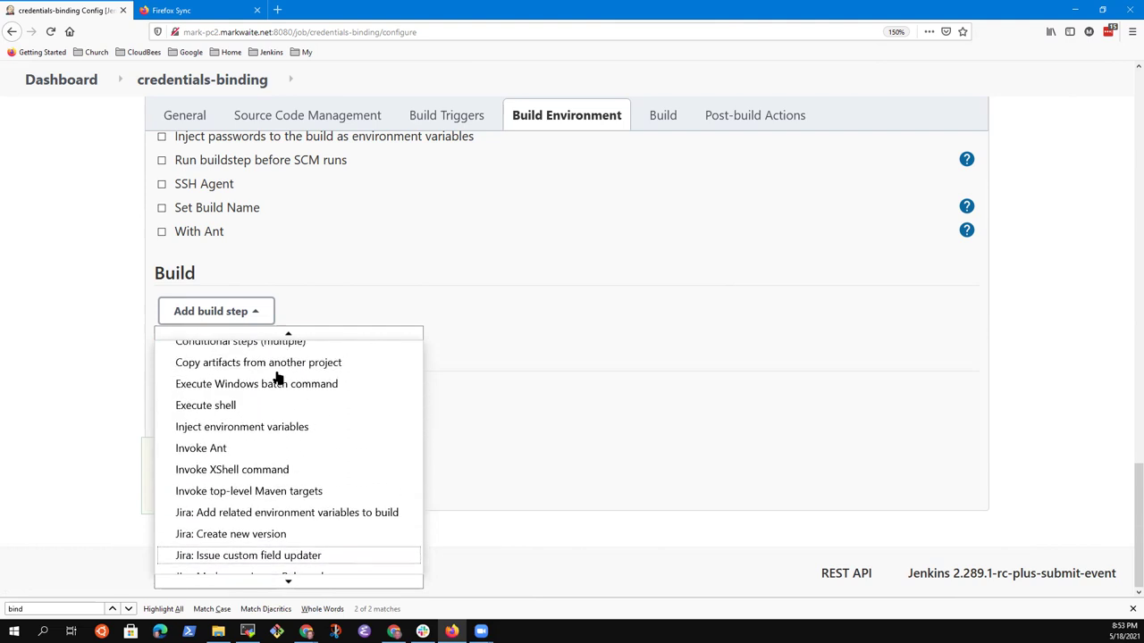
Add an Execute shell build step, examine its advanced settings and remove the step again.
click(236, 416)
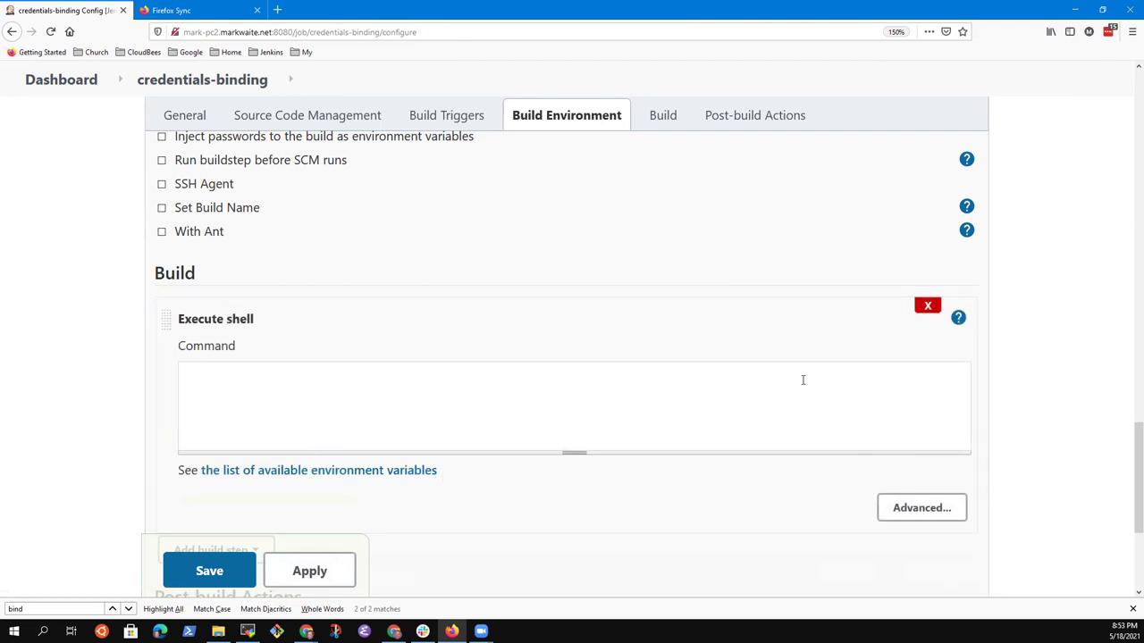
scroll(802, 378, down, 5)
click(907, 272)
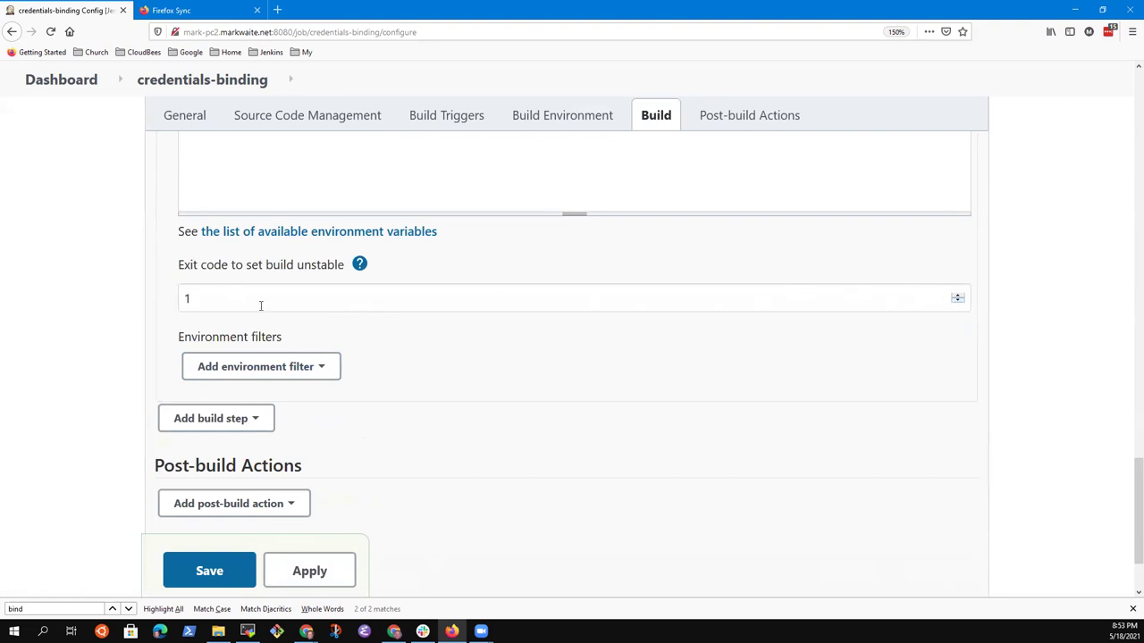
scroll(383, 348, up, 3)
scroll(832, 324, down, 3)
scroll(817, 355, up, 1)
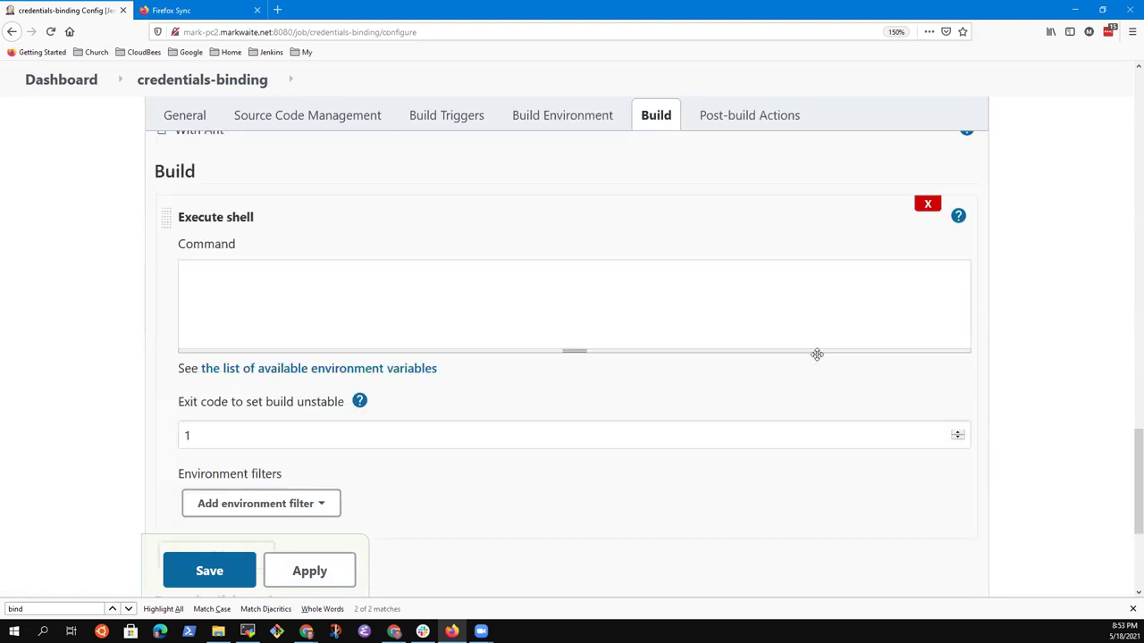
scroll(817, 354, up, 2)
click(928, 344)
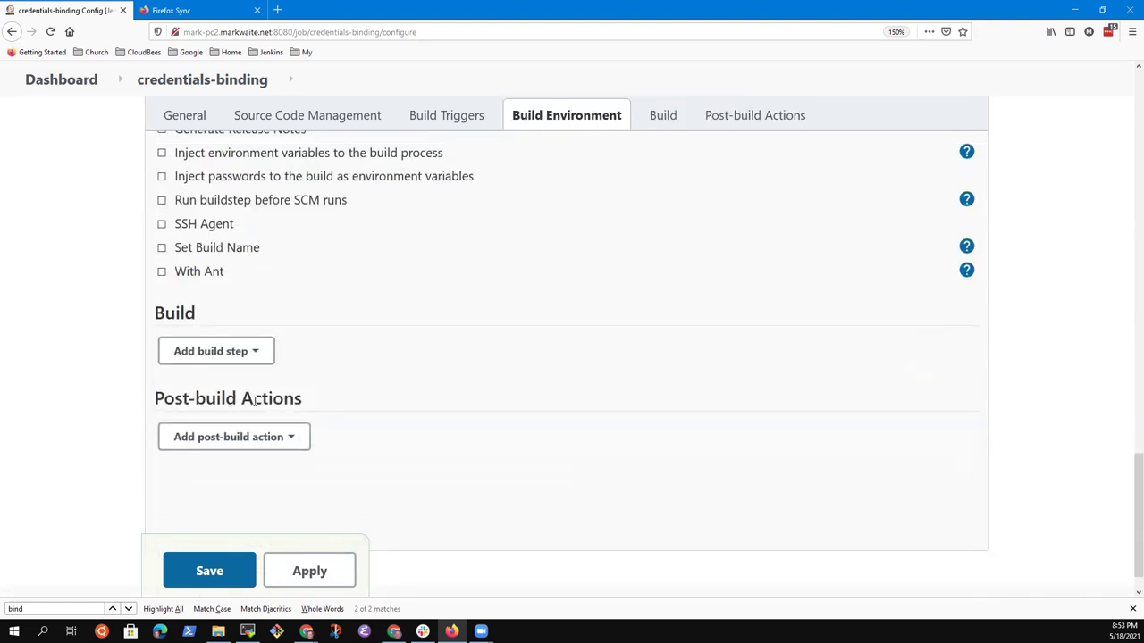
Add an Inject environment variables build step, examine its properties fields and remove the step again.
click(239, 352)
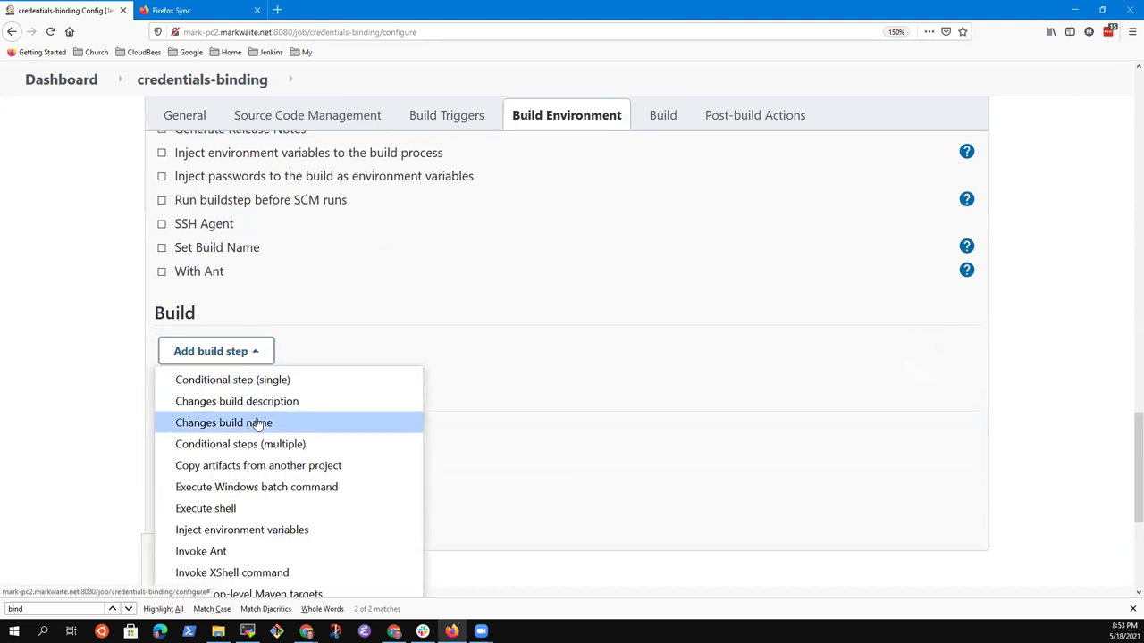
click(257, 529)
scroll(360, 383, down, 5)
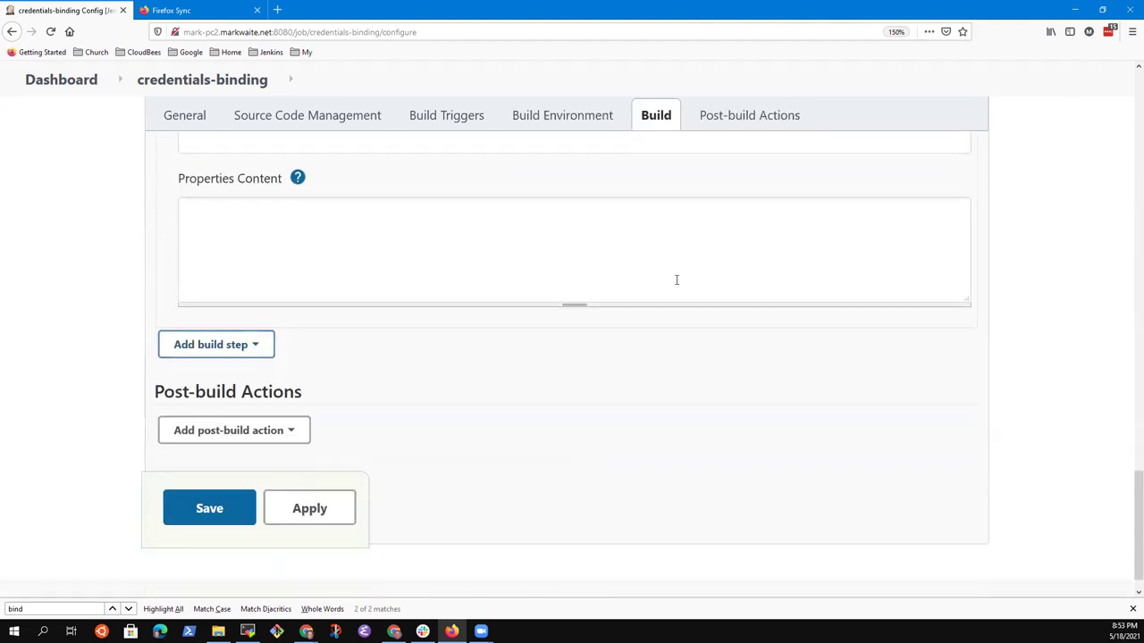
scroll(975, 312, up, 3)
scroll(360, 298, down, 2)
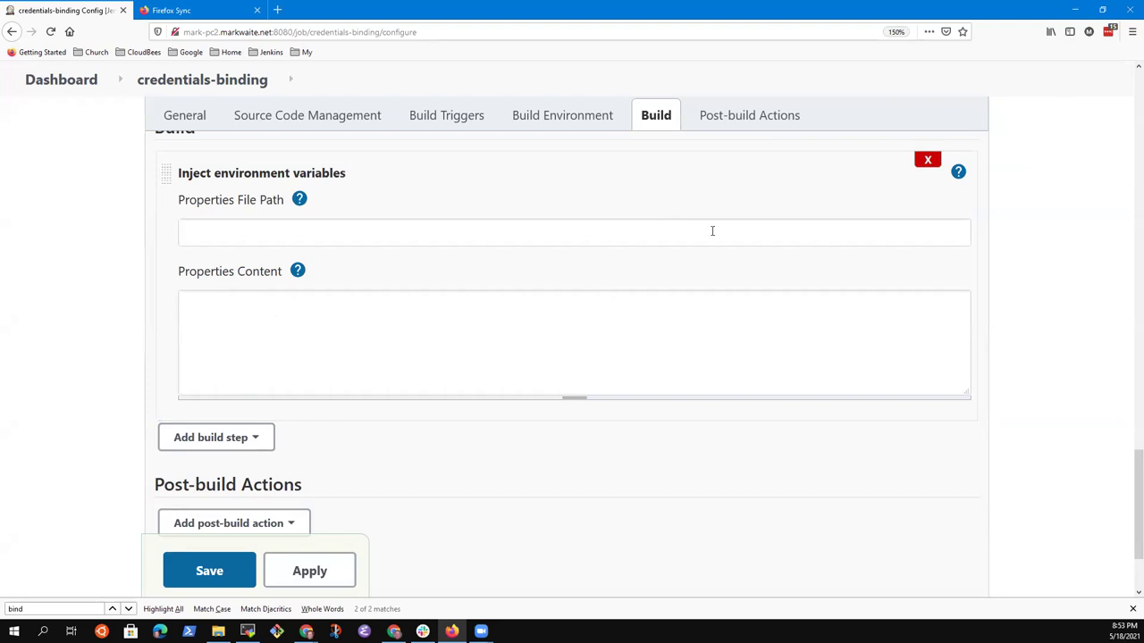
click(928, 159)
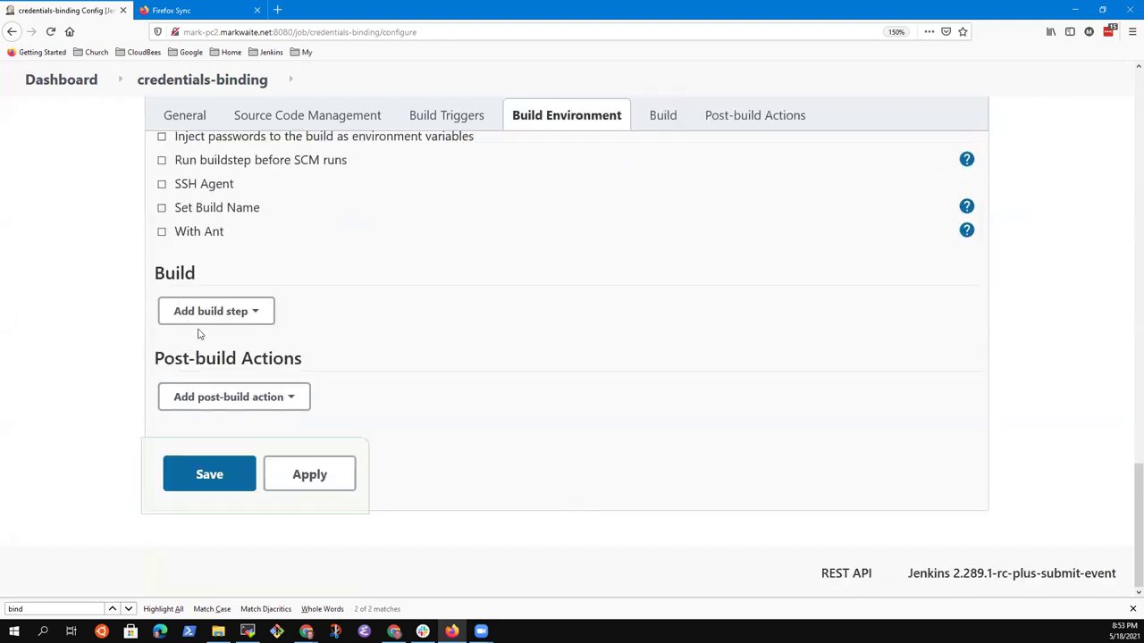
Show the available build steps once more and switch back to the 2021-05-18 Community Bonding Start document in Google Docs.
click(257, 314)
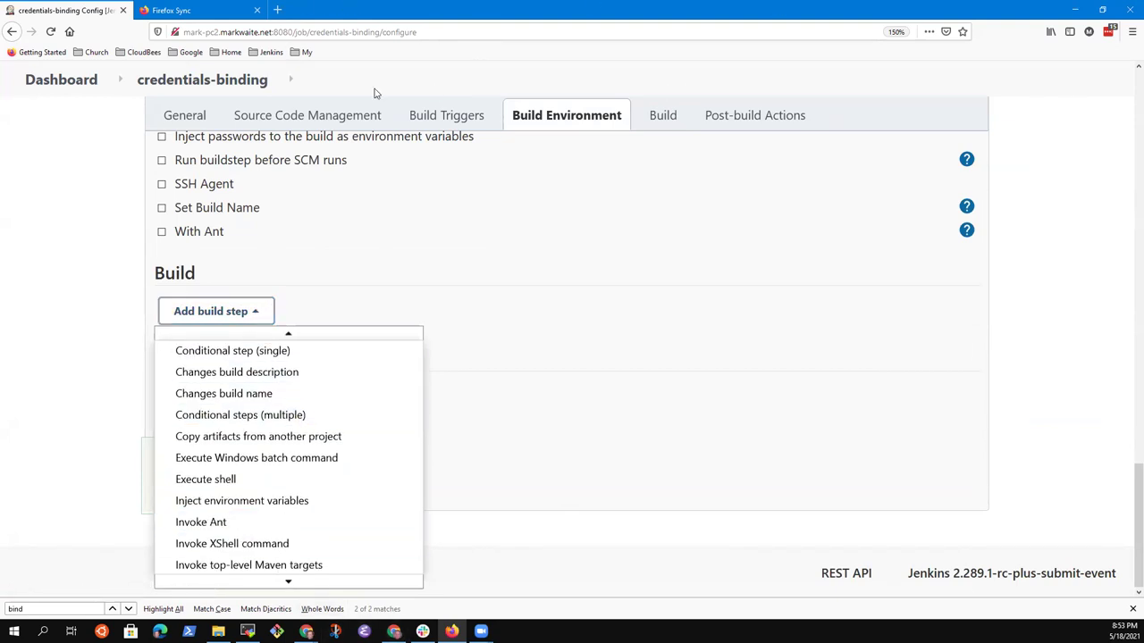
double_click(375, 10)
click(153, 10)
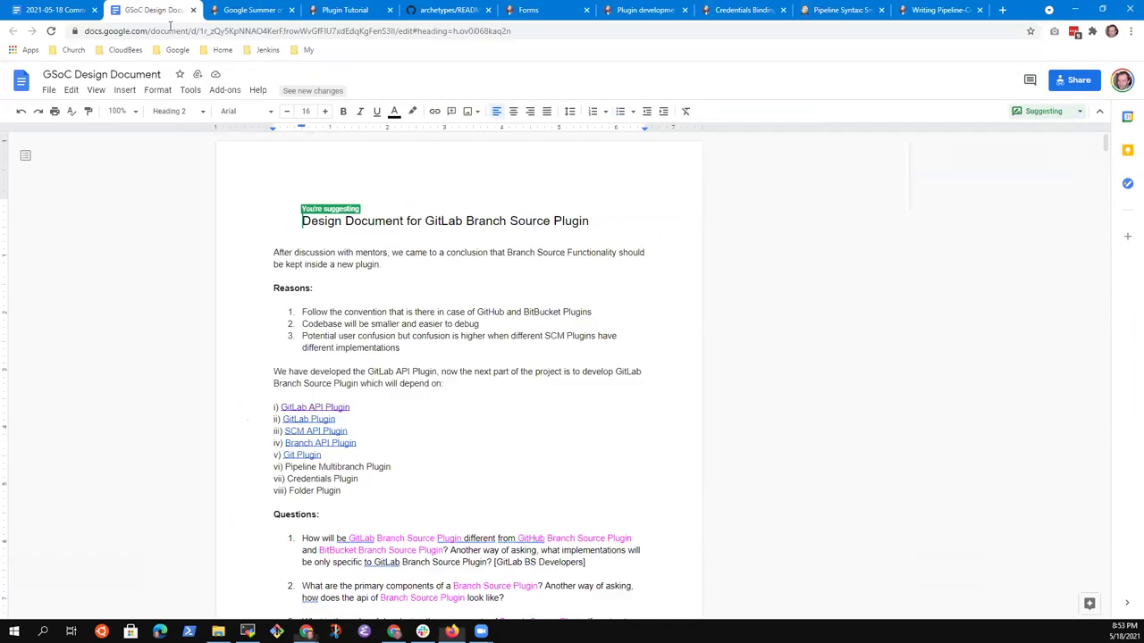
click(26, 10)
Add an "Action Items" line at the end of the meeting notes, outside the bulleted list.
click(452, 478)
key(Up)
key(Up)
key(Up)
key(Up)
key(Up)
key(Up)
key(Up)
key(Up)
key(Up)
key(Up)
key(Up)
key(Up)
key(Up)
key(Up)
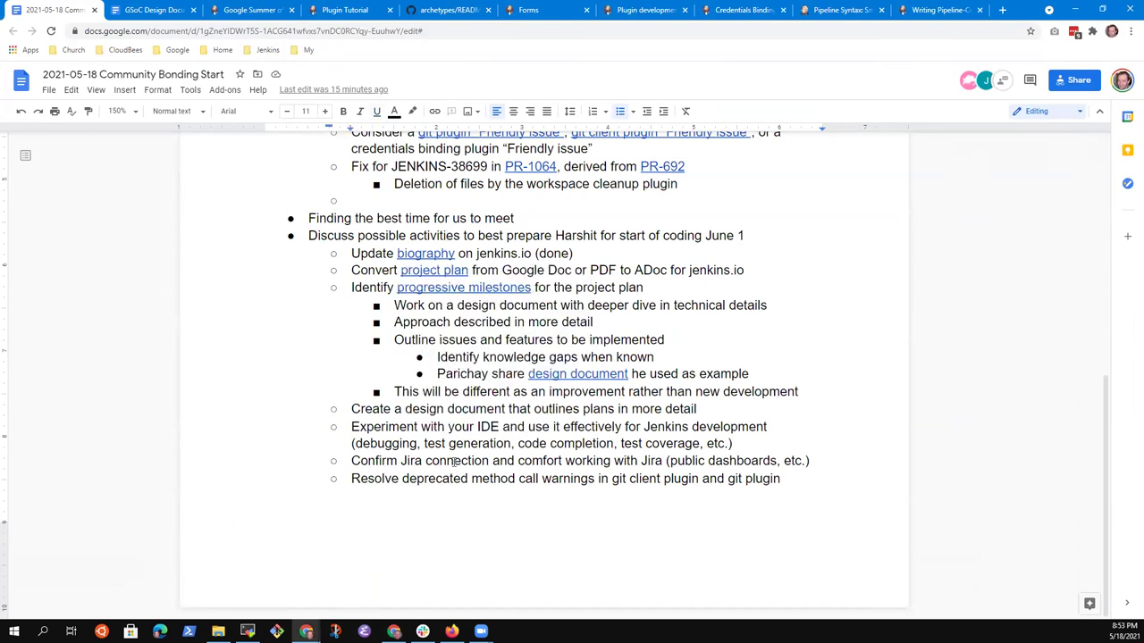
key(Down)
key(Down)
key(ctrl+End)
key(Return)
key(Return)
text(Action Items)
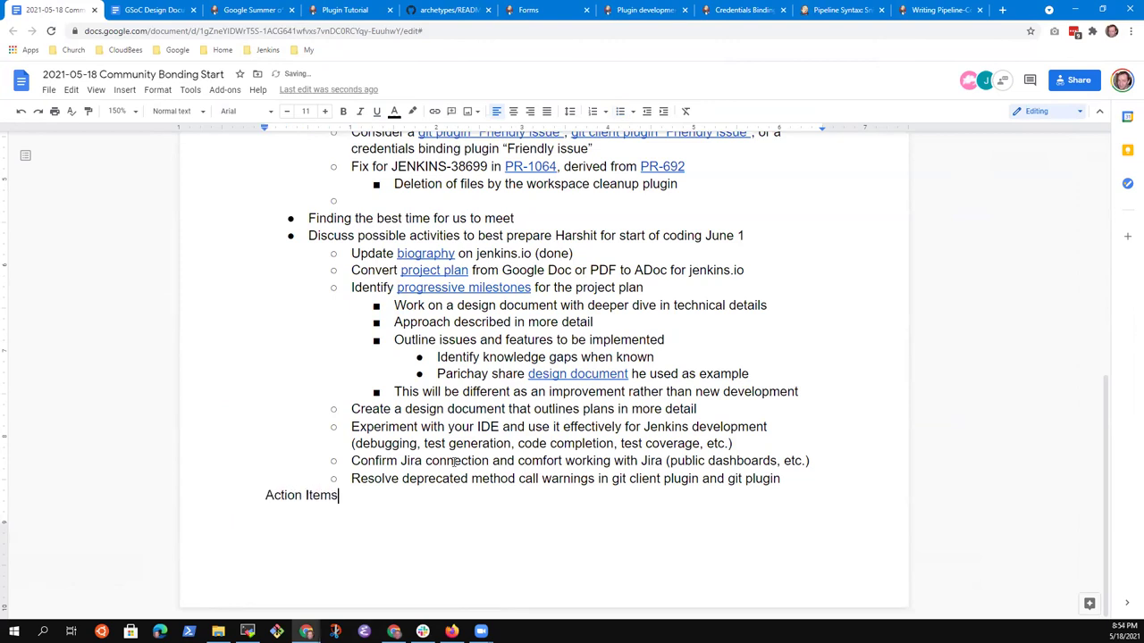
Start a bulleted list under Action Items with a first-name-assigned item "see if credentials binding can be used with Freestyle".
key(Return)
key(ctrl+shift+8)
text(Justin see if credentials binding )
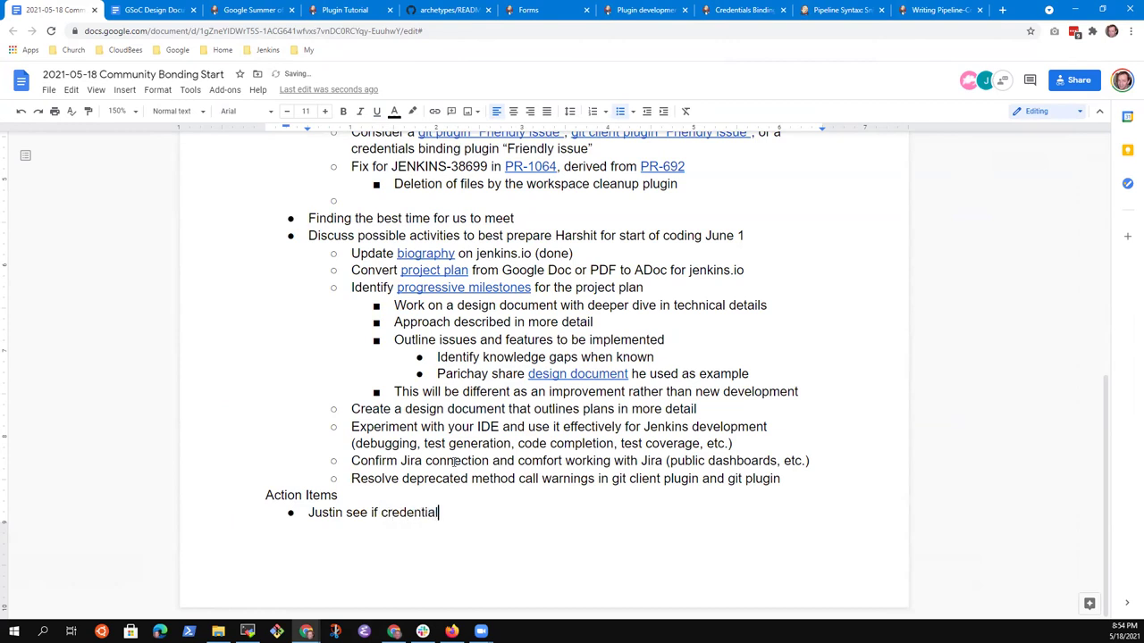
text(can be used with Freestyle)
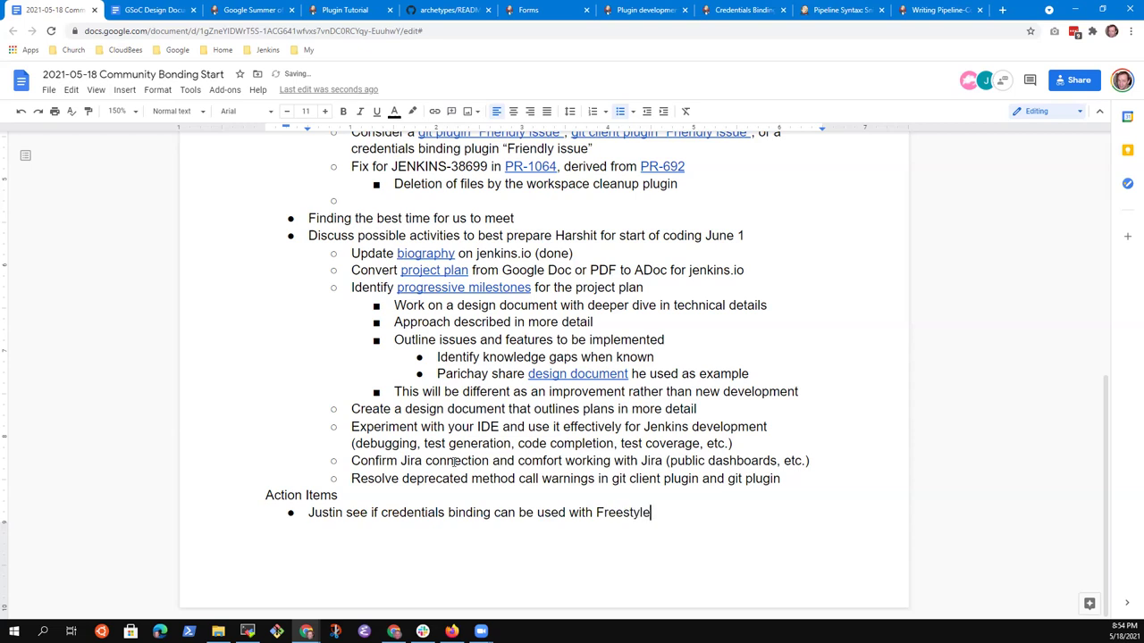
Add a second bullet stating, after the participant's first name, "assumed this project would only add authenticated git operations to Pipeline".
key(Return)
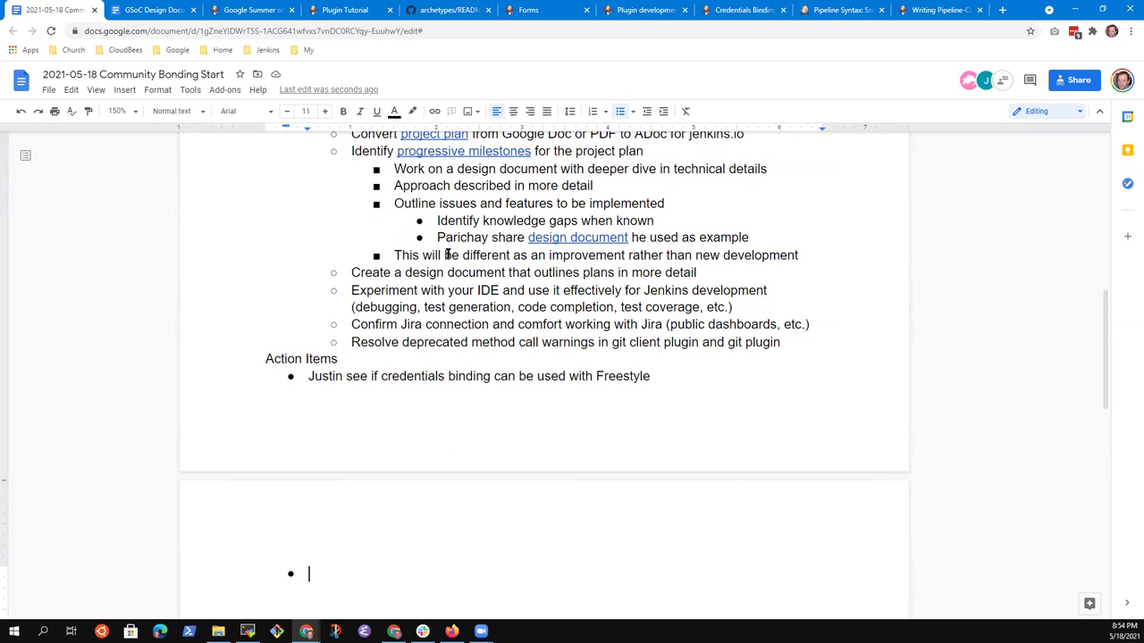
text(Mark)
text(ass)
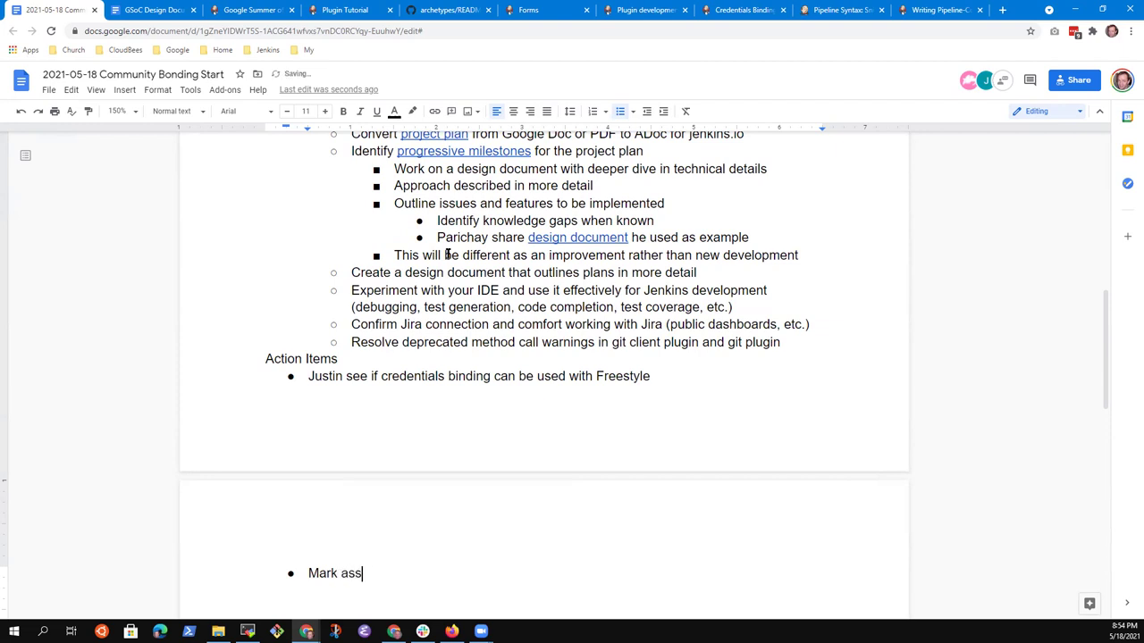
text(umed this projec)
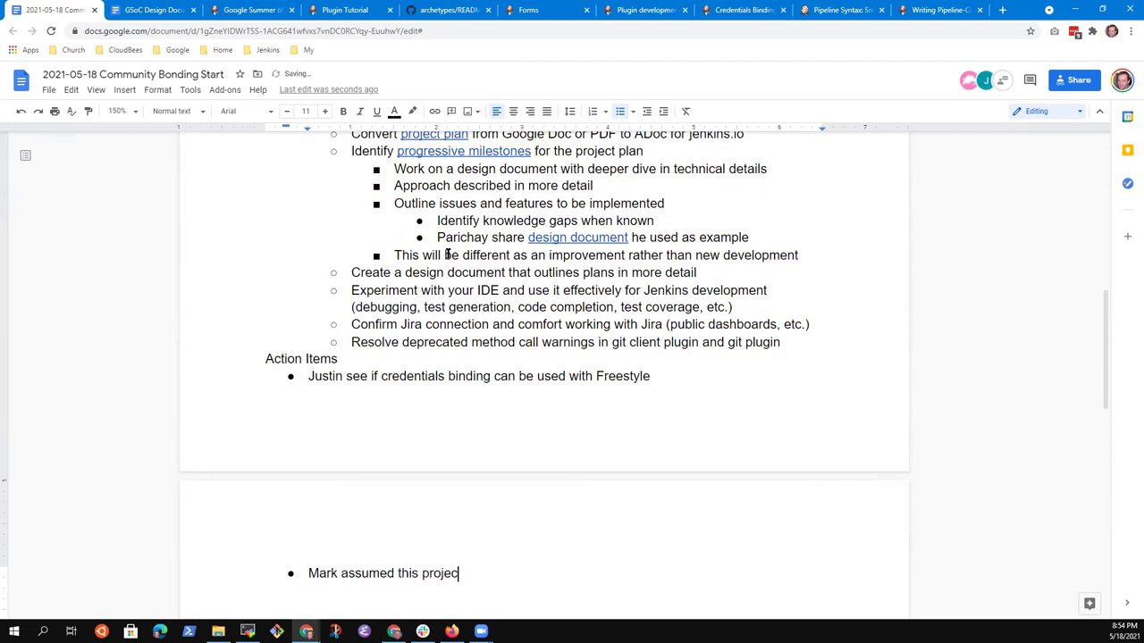
text(t would only add )
text(authenticated )
text(git )
text(ope)
text(ns to Pipelione)
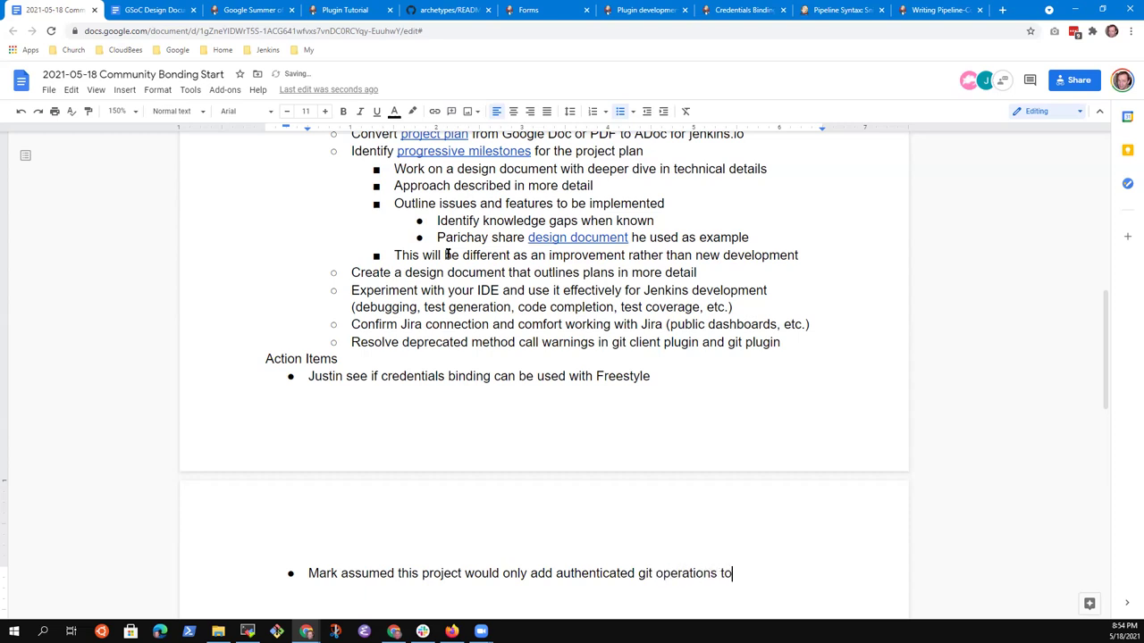
key(BackSpace)
key(BackSpace)
key(BackSpace)
text(ne)
Glance at the credentials-binding job configuration in Firefox and return to the last bullet of the meeting notes.
key(alt+Tab)
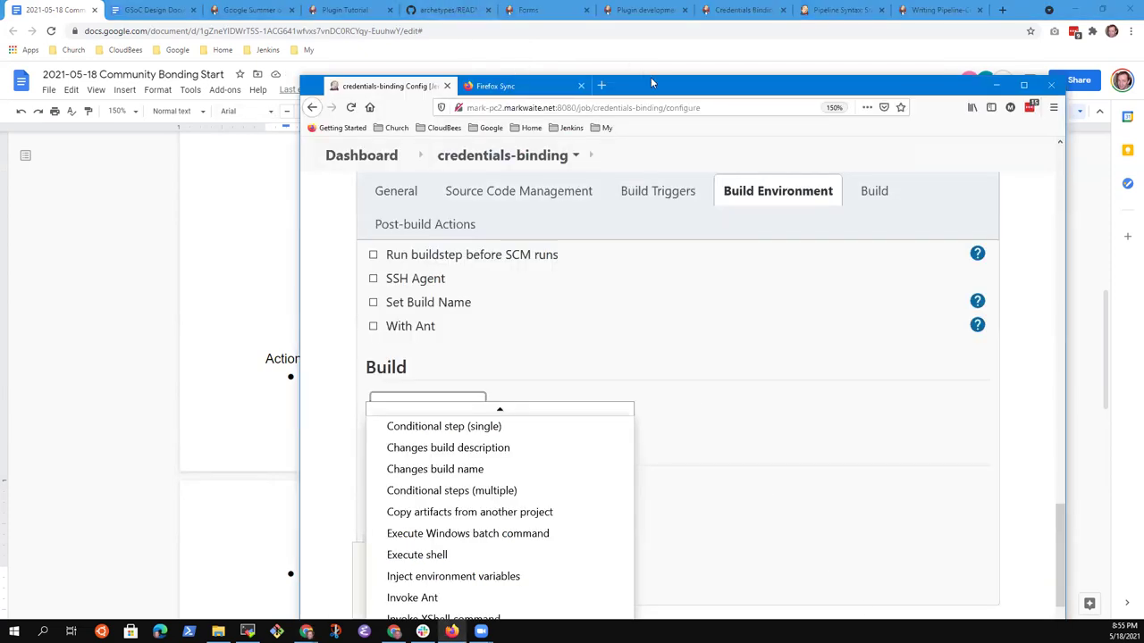
key(alt+Tab)
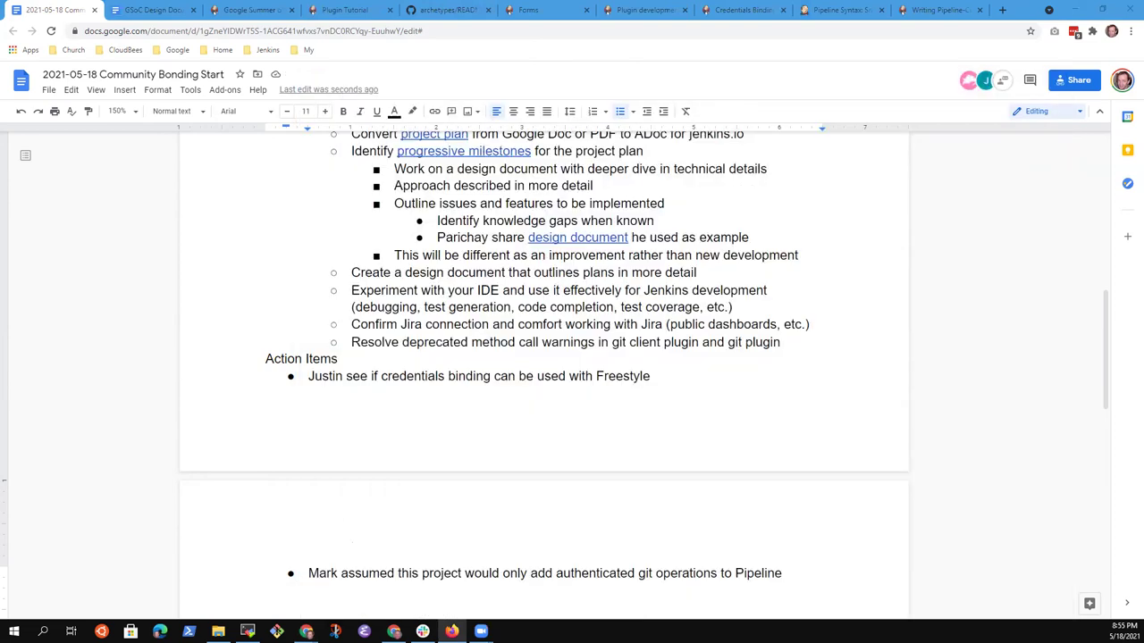
click(604, 570)
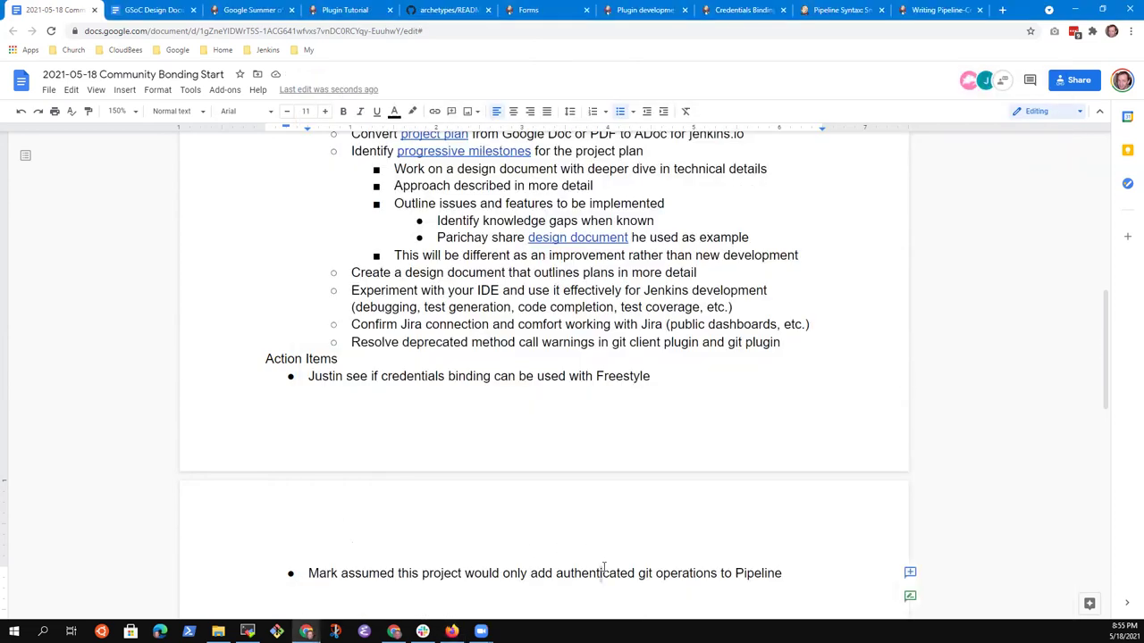